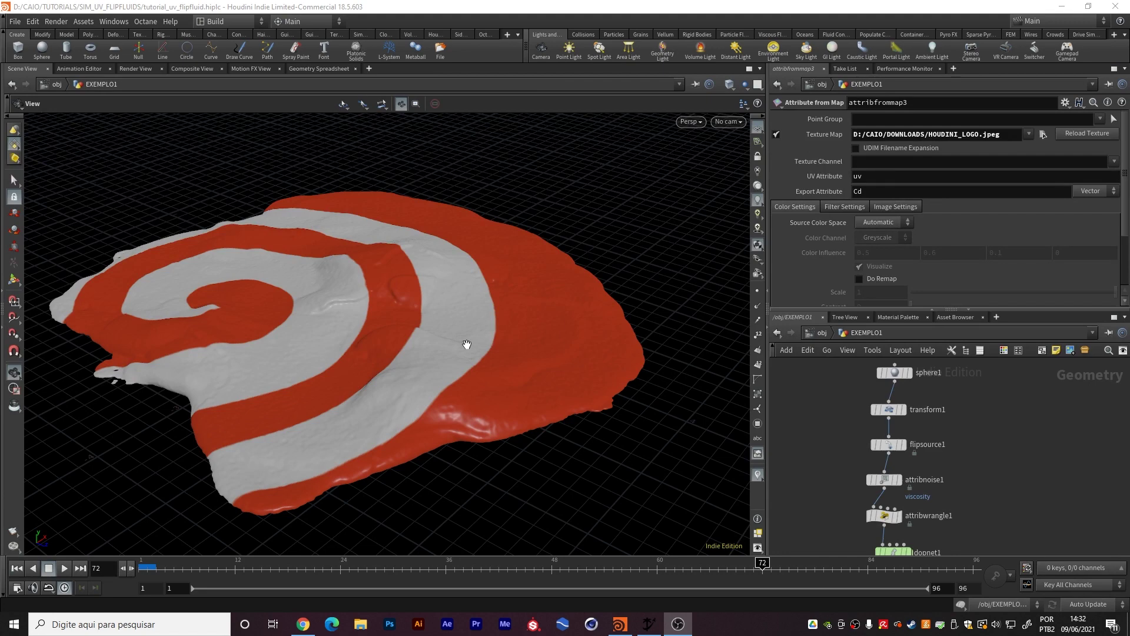
# Orbit around the striped fluid result, and display the sphere1 node with its parameters
pyautogui.moveTo(409, 284); pyautogui.dragTo(502, 335)
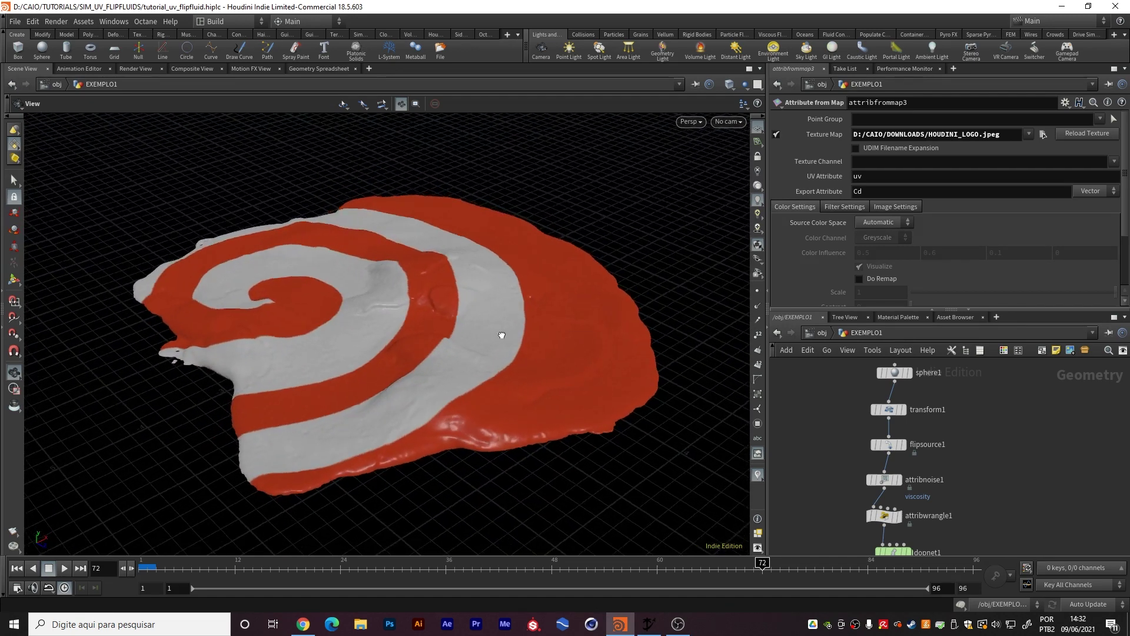
pyautogui.scroll(-5, 977, 428)
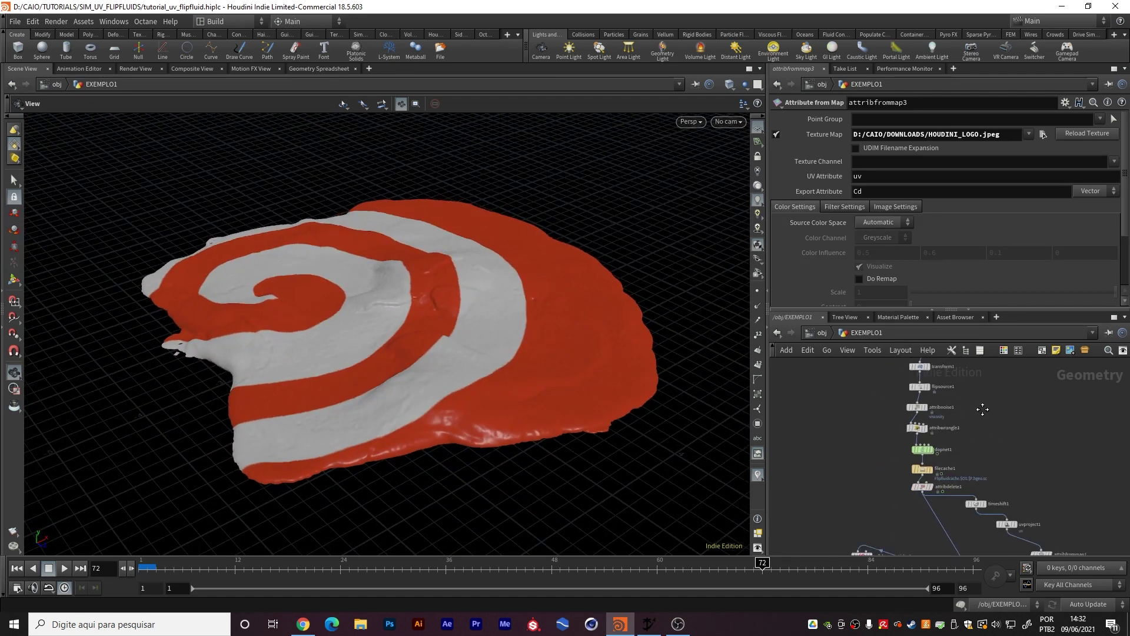
pyautogui.moveTo(983, 409); pyautogui.dragTo(974, 485, button='middle')
pyautogui.scroll(4, 931, 424)
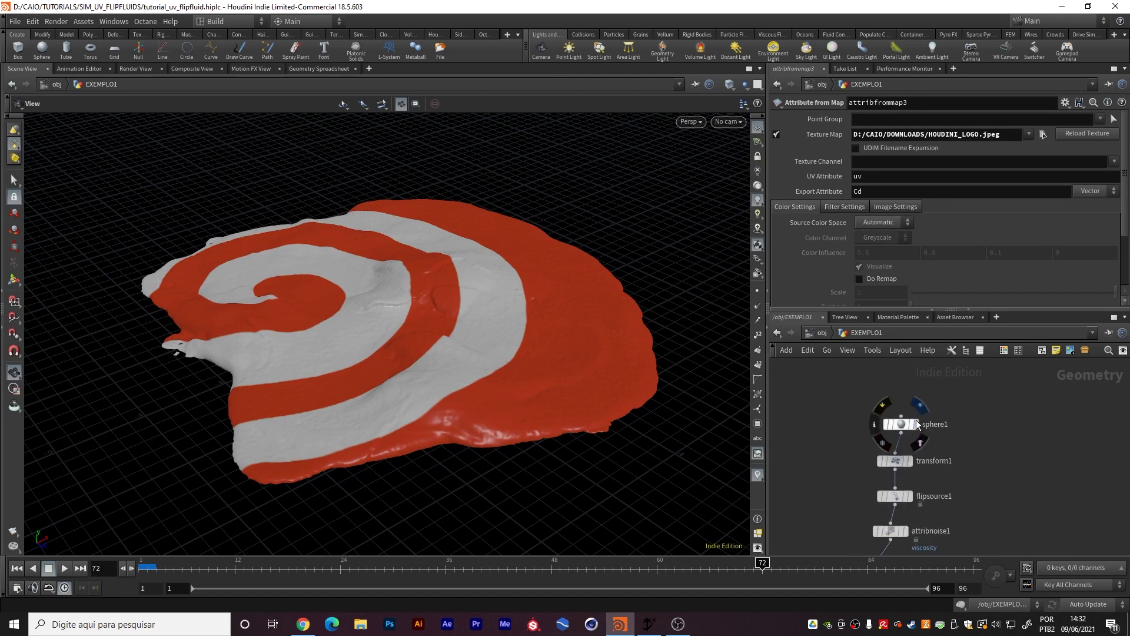
pyautogui.click(917, 423)
# Look over the chain of nodes from sphere1 down to dopnet1 in the network
pyautogui.scroll(-4, 979, 418)
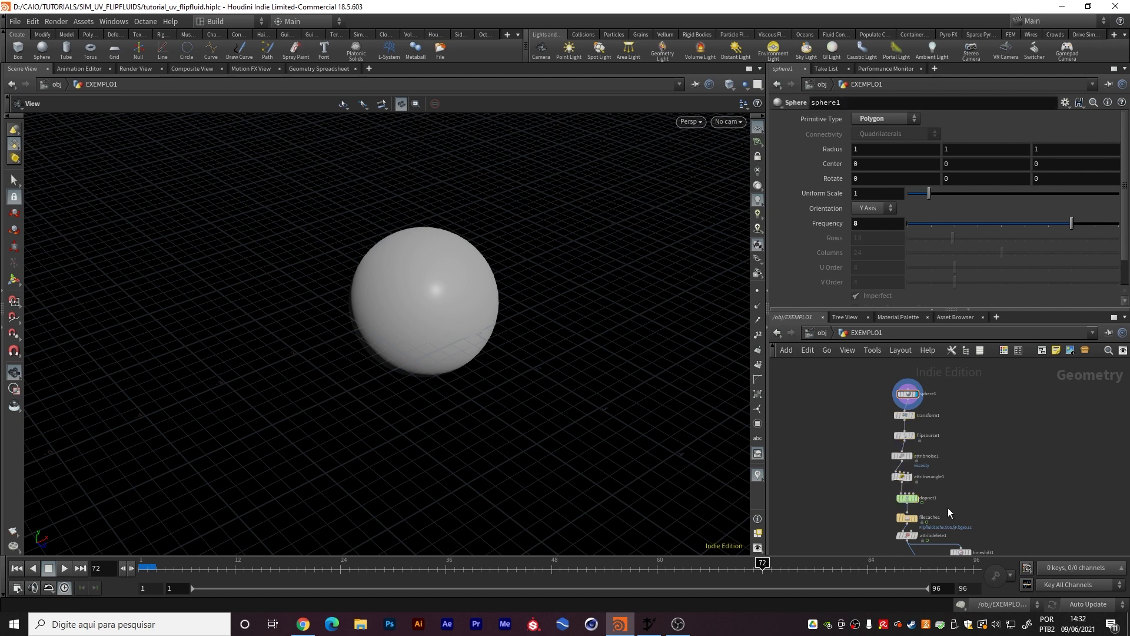
pyautogui.moveTo(947, 508); pyautogui.dragTo(866, 388)
pyautogui.scroll(4, 937, 437)
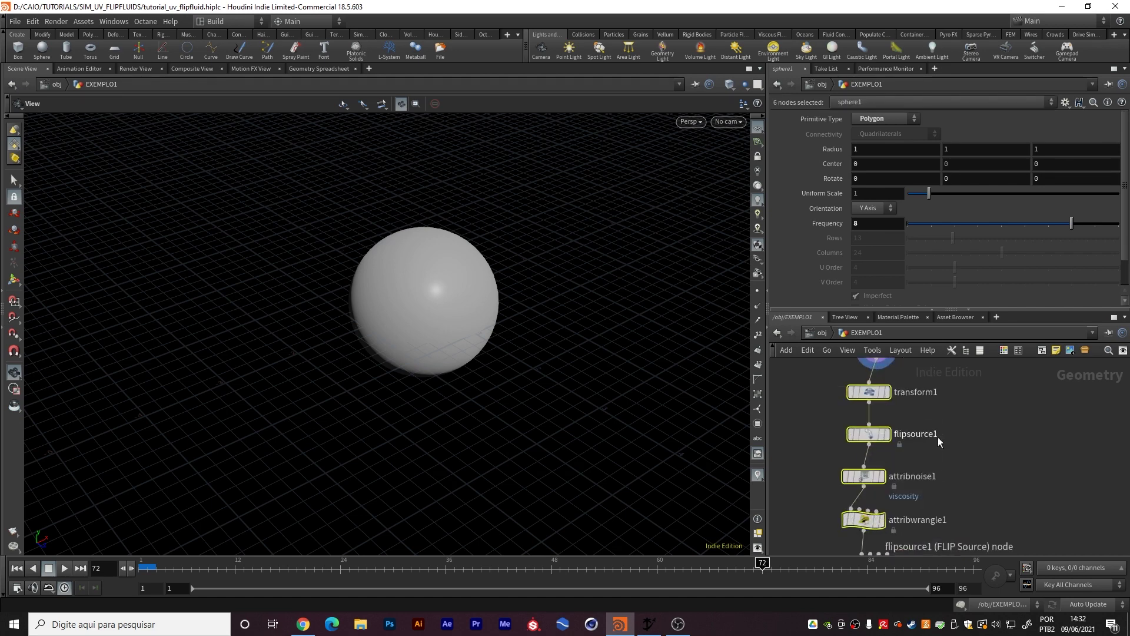
pyautogui.click(953, 401)
pyautogui.moveTo(967, 422); pyautogui.dragTo(1001, 482, button='middle')
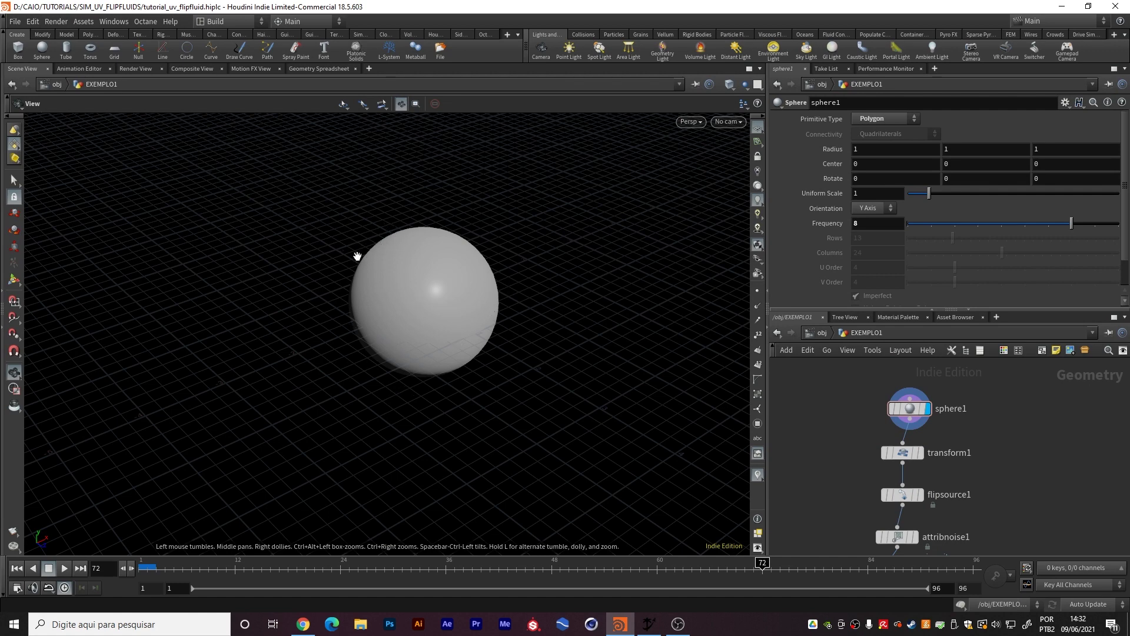
pyautogui.moveTo(997, 457); pyautogui.dragTo(1006, 434, button='middle')
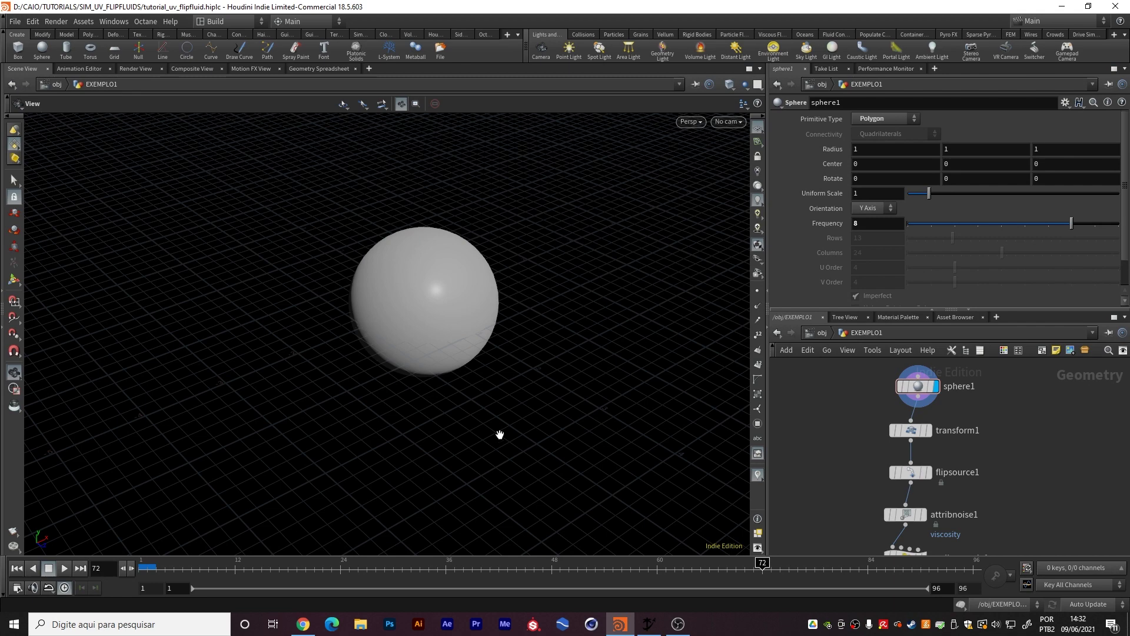
# Display the transform1 node with its parameters and bring the raised sphere into view
pyautogui.click(928, 431)
pyautogui.click(910, 430)
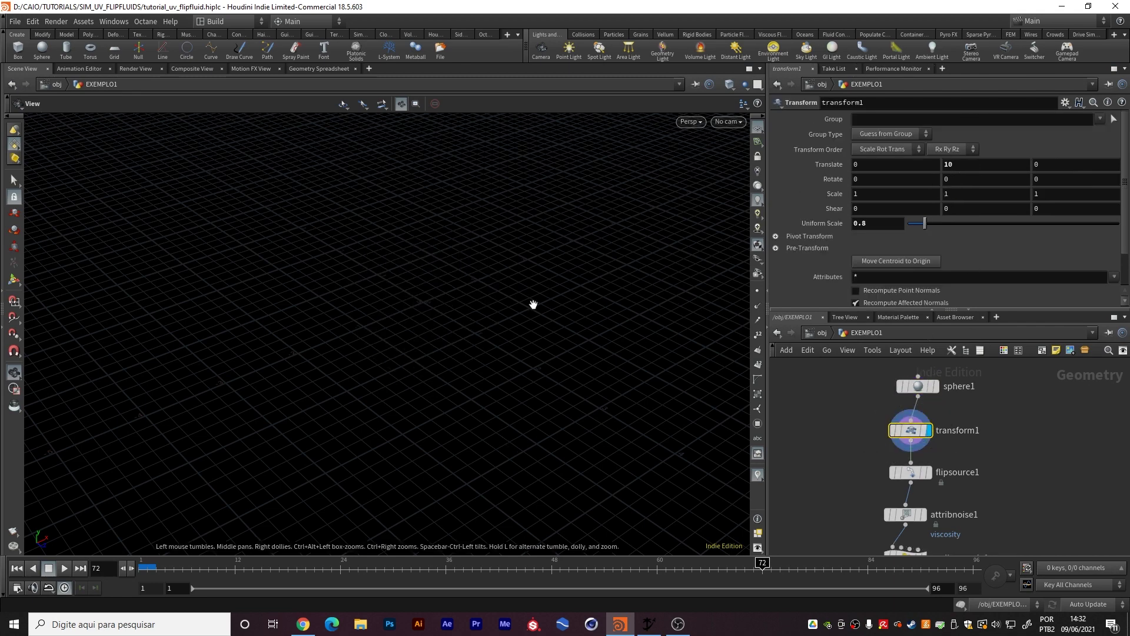
pyautogui.moveTo(518, 317); pyautogui.dragTo(449, 242)
# Display the flipsource1 node's particles and review its voxel size and particle separation settings
pyautogui.click(929, 472)
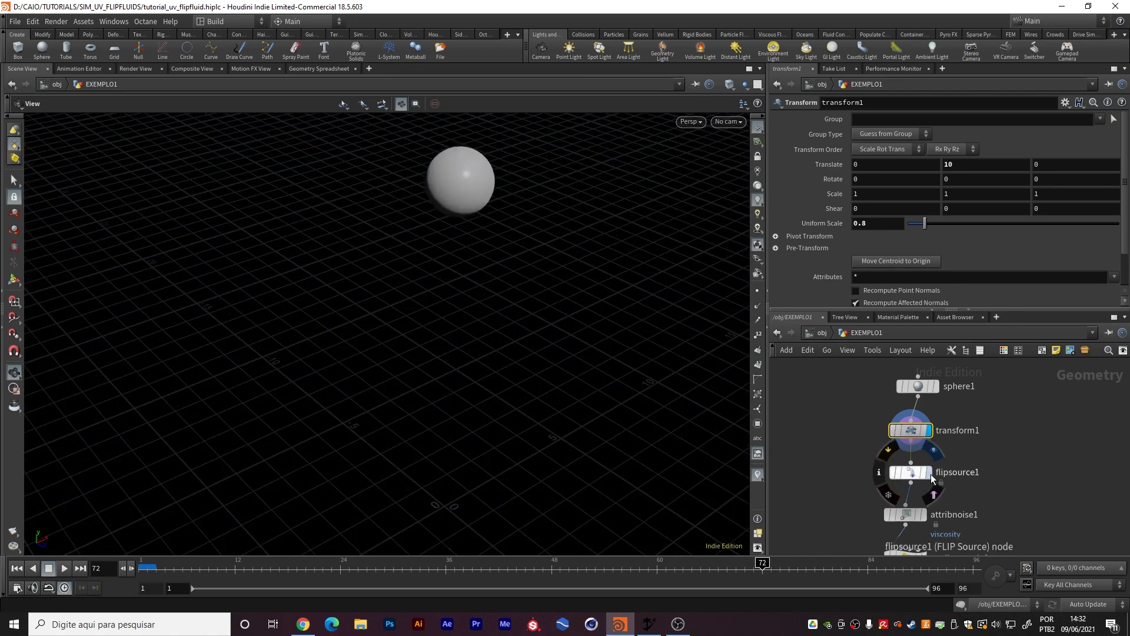
pyautogui.click(911, 472)
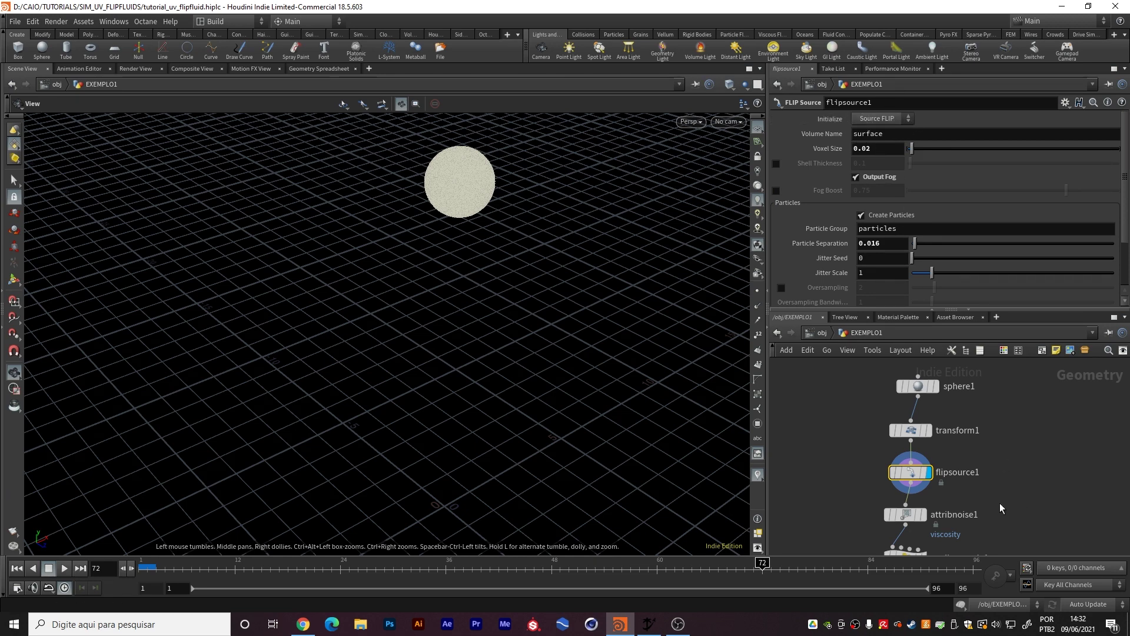
pyautogui.moveTo(990, 495); pyautogui.dragTo(988, 422, button='middle')
pyautogui.scroll(2, 976, 445)
pyautogui.scroll(-4, 825, 199)
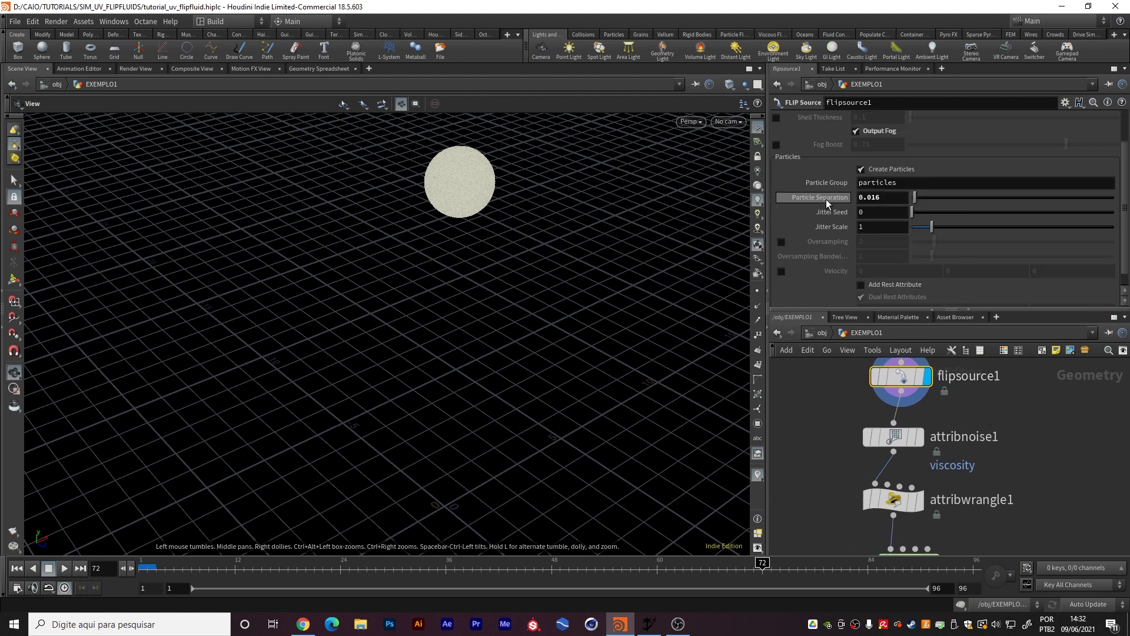
pyautogui.scroll(4, 808, 212)
# Display the attribnoise1 node and review its viscosity attribute, amplitude, noise type and element size settings
pyautogui.moveTo(925, 443)
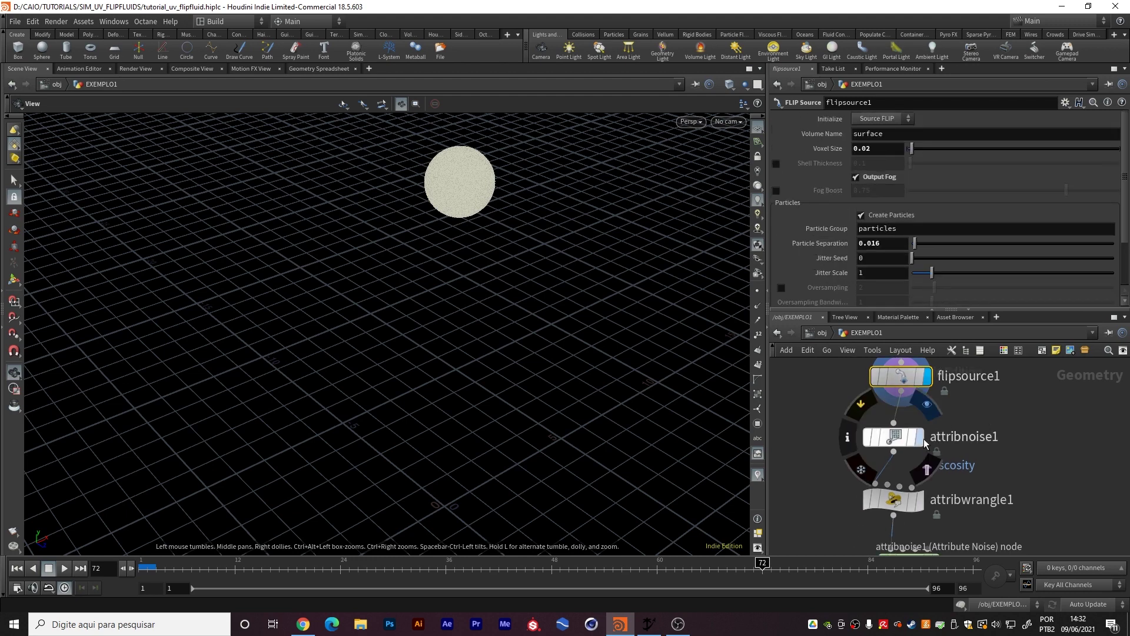
pyautogui.click(918, 439)
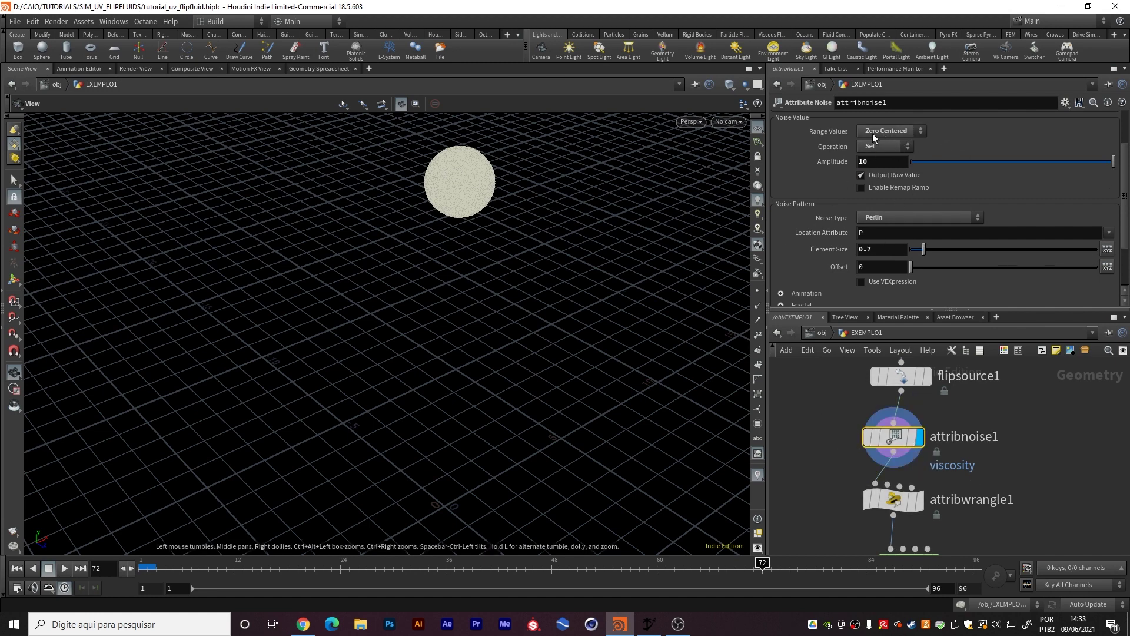
pyautogui.scroll(3, 937, 191)
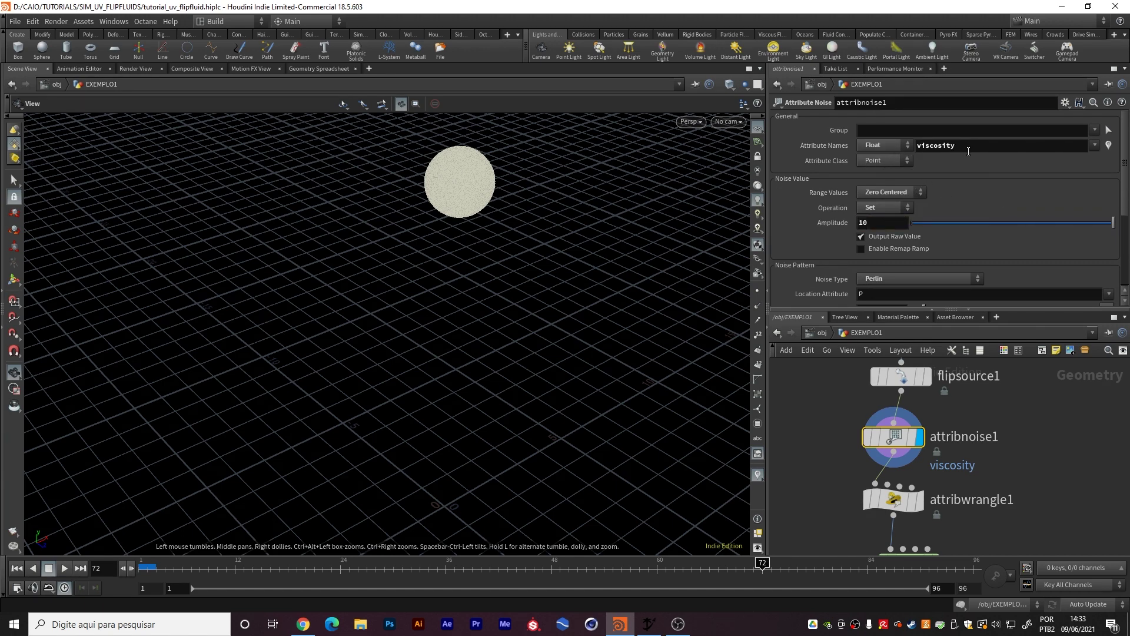
pyautogui.scroll(-4, 976, 166)
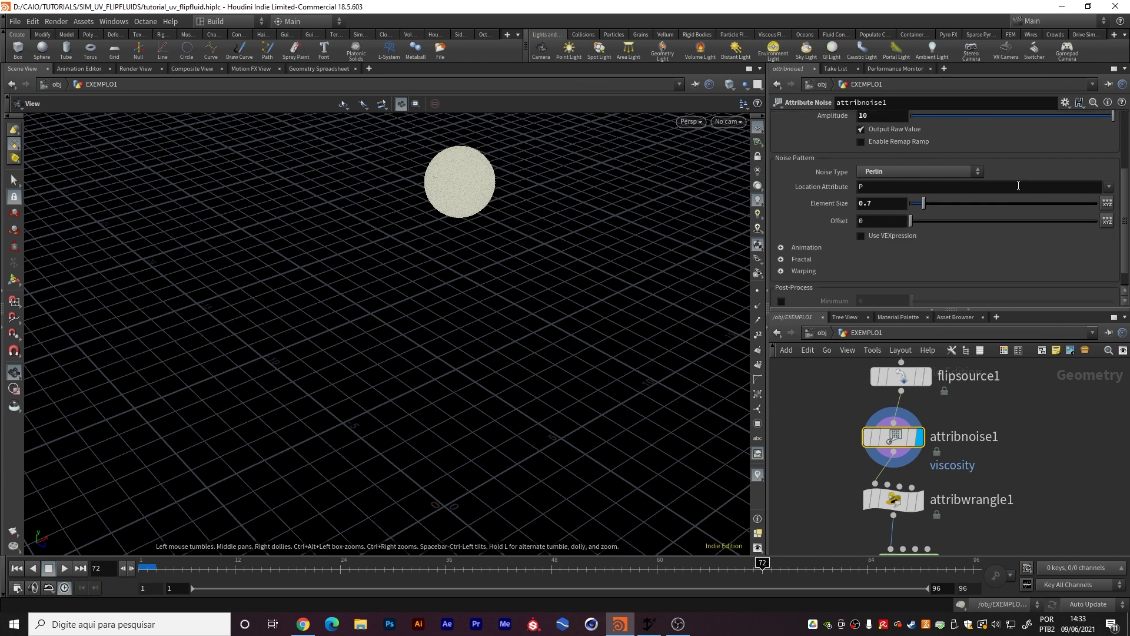
pyautogui.click(880, 203)
# Display attribwrangle1 and examine each part of its VEX fit expression for viscosity, including the input and output ranges
pyautogui.moveTo(939, 441); pyautogui.dragTo(945, 402, button='middle')
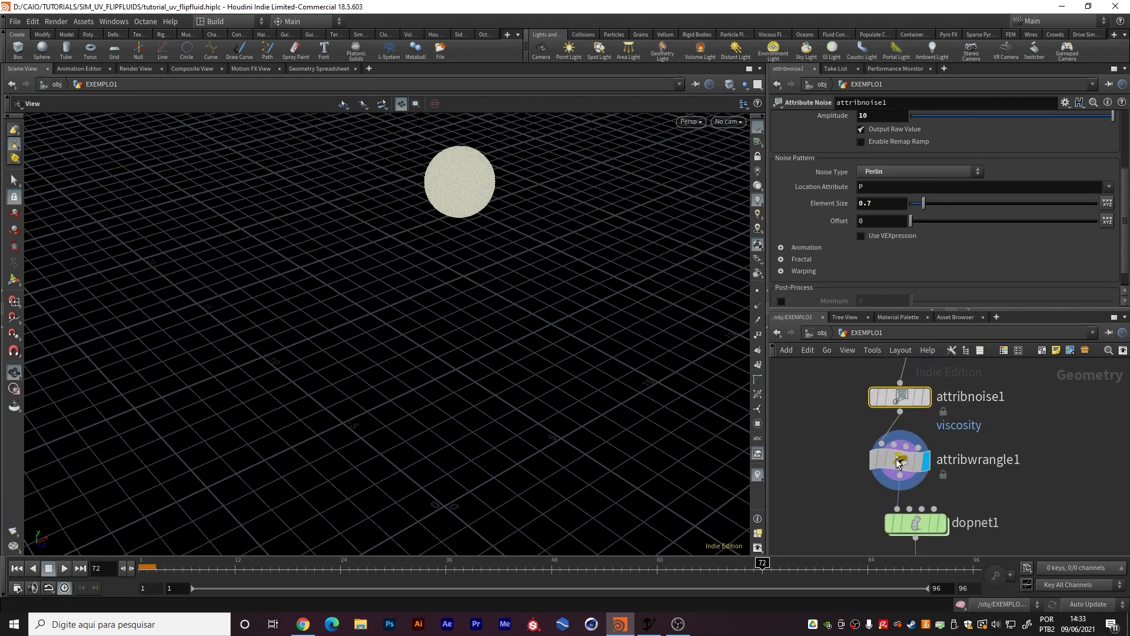
pyautogui.click(918, 460)
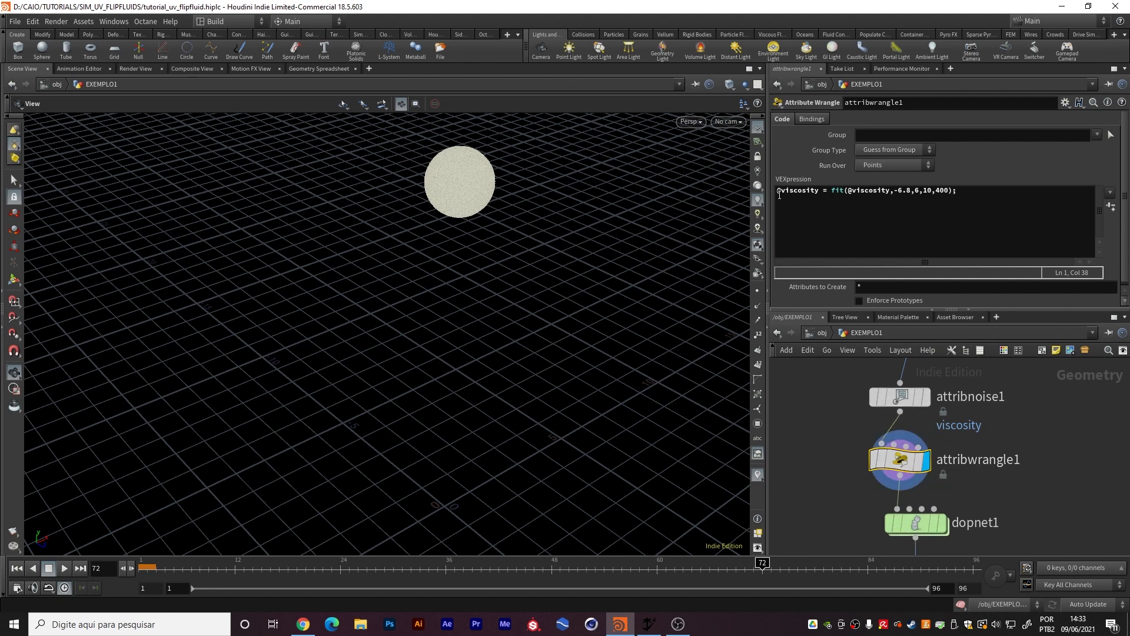
pyautogui.moveTo(777, 191); pyautogui.dragTo(822, 189)
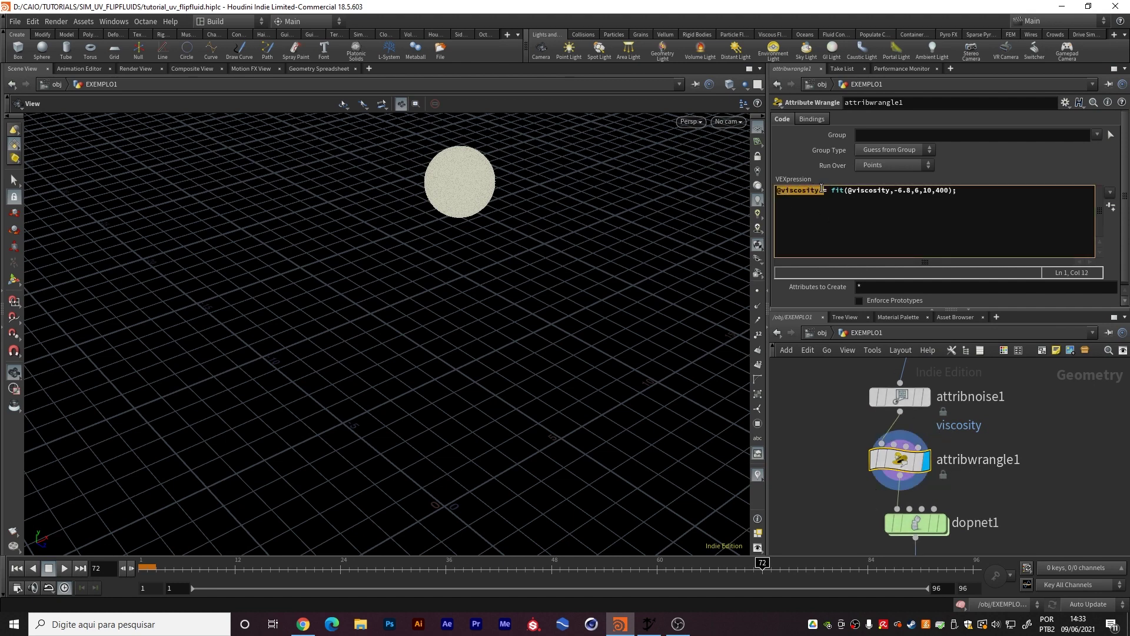
pyautogui.click(824, 190)
pyautogui.moveTo(850, 191); pyautogui.dragTo(911, 196)
pyautogui.click(916, 192)
pyautogui.moveTo(936, 191); pyautogui.dragTo(947, 191)
pyautogui.click(970, 186)
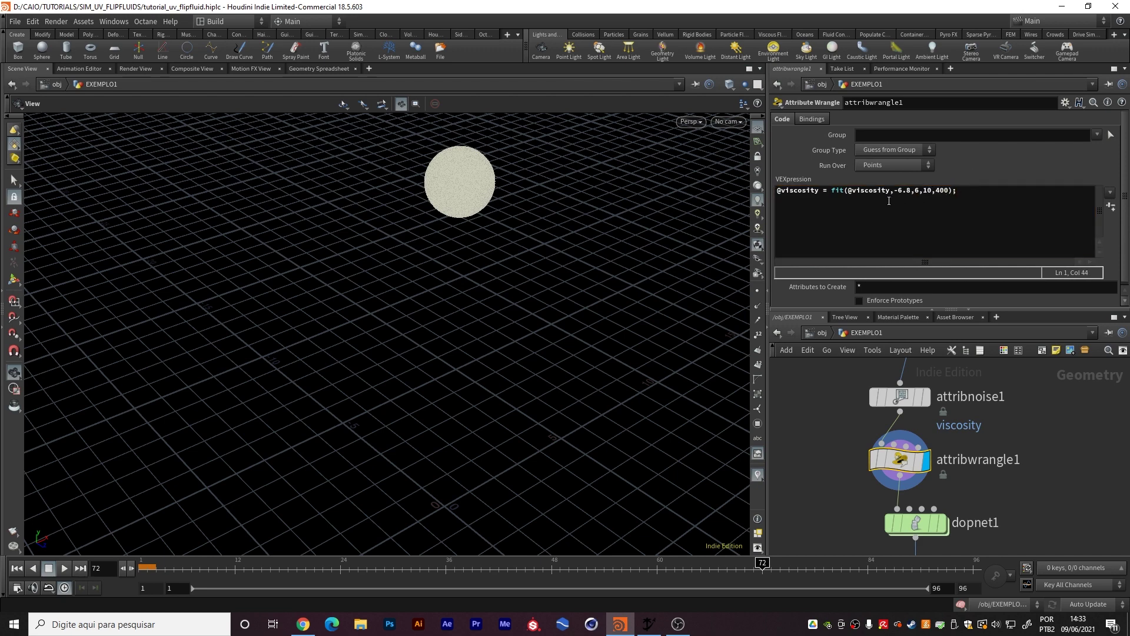
pyautogui.moveTo(834, 189); pyautogui.dragTo(843, 190)
pyautogui.click(828, 190)
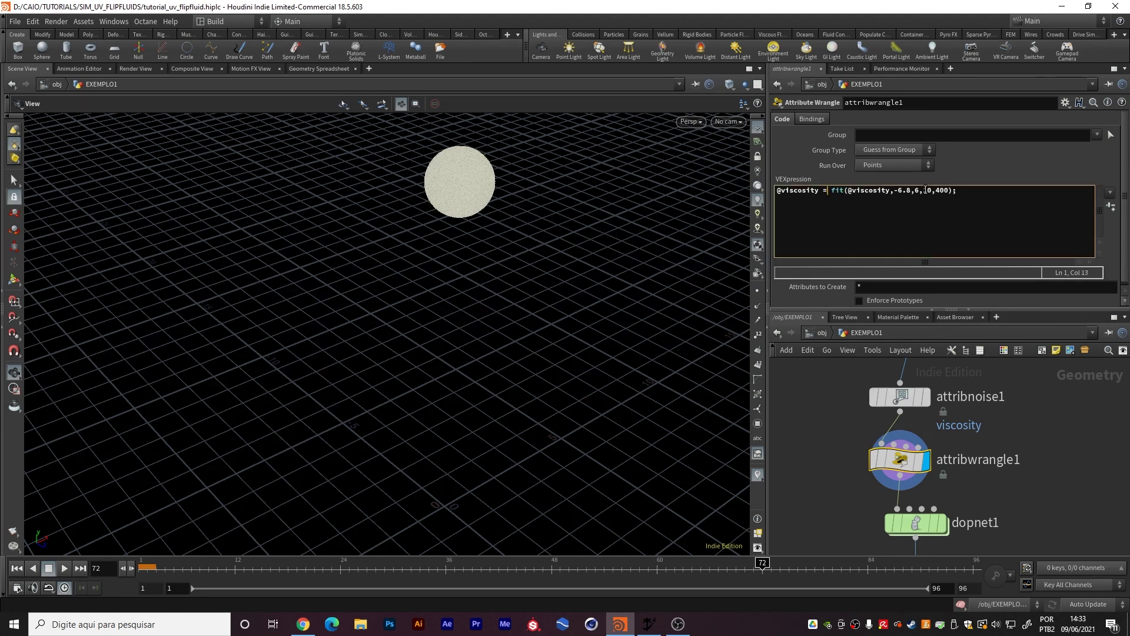
pyautogui.moveTo(926, 190)
pyautogui.mouseDown()
pyautogui.moveTo(942, 189)
pyautogui.moveTo(914, 191)
pyautogui.mouseUp()
pyautogui.moveTo(923, 189); pyautogui.dragTo(948, 189)
# Inspect attribnoise1's point data in the Geometry Spreadsheet, sorting by viscosity to compare its lowest and highest values
pyautogui.click(906, 397)
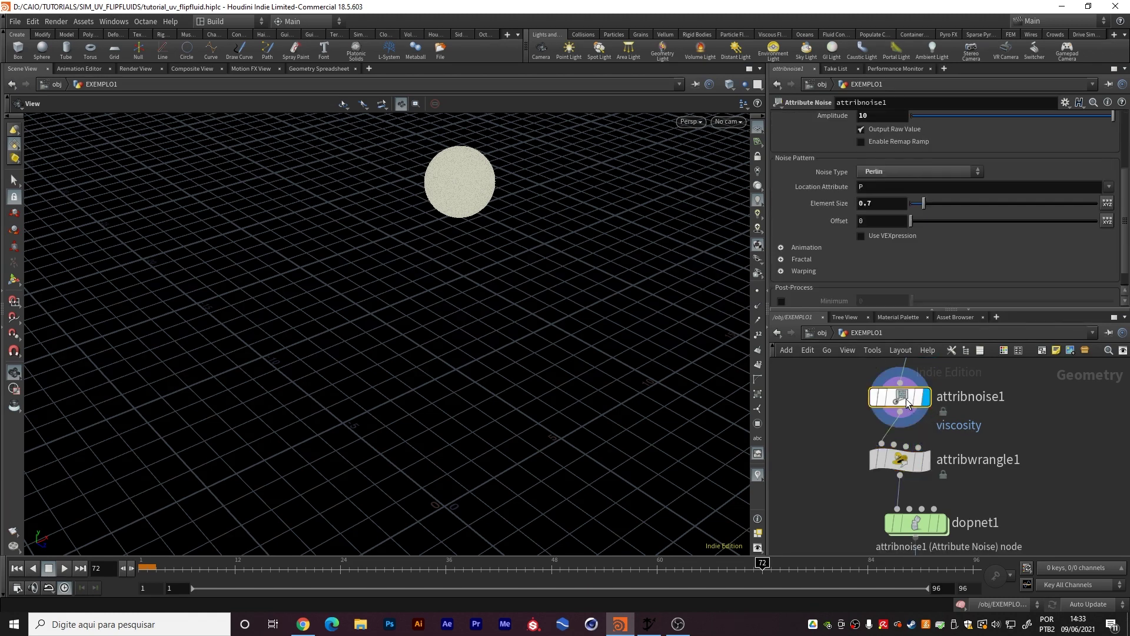
pyautogui.click(321, 69)
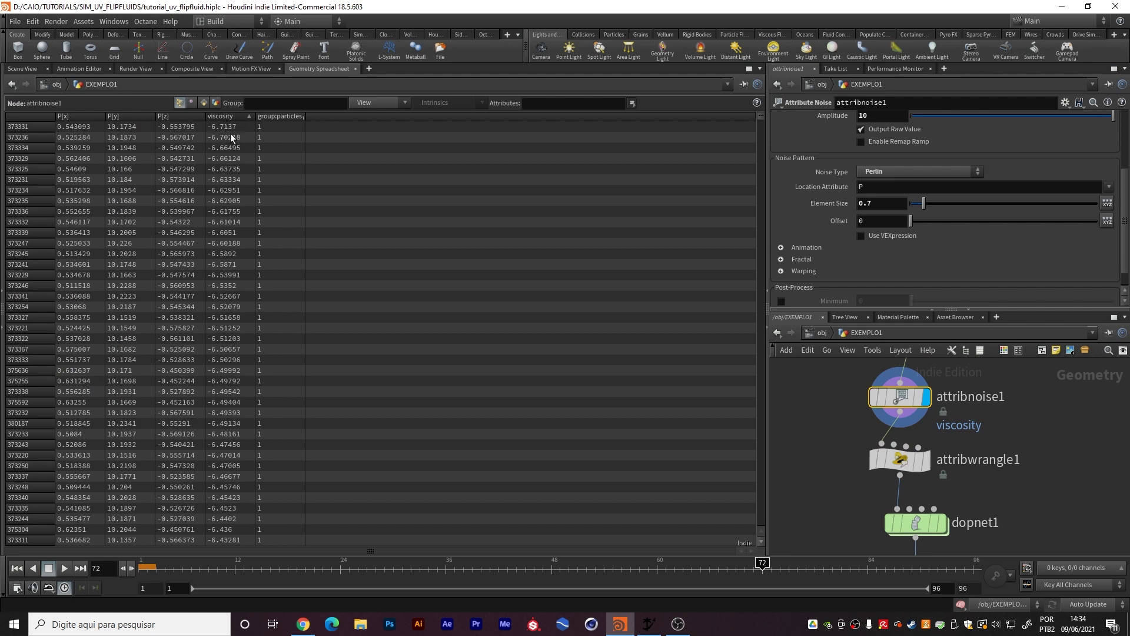
pyautogui.click(217, 118)
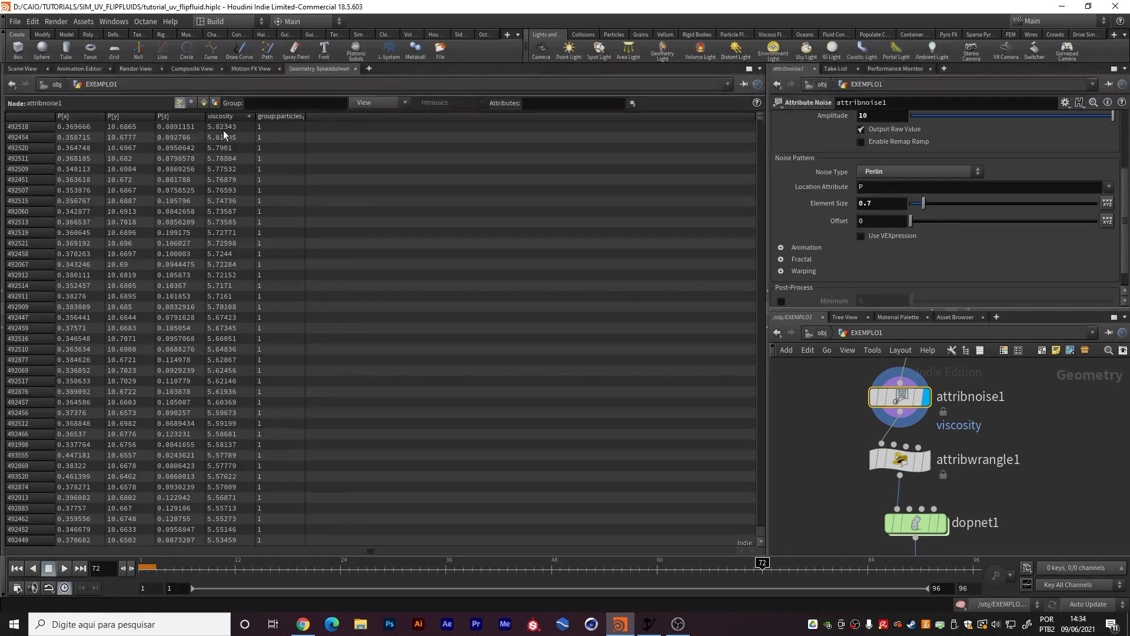
# Inspect attribwrangle1's remapped viscosity values in the spreadsheet, sorting them in both ascending and descending order
pyautogui.click(928, 458)
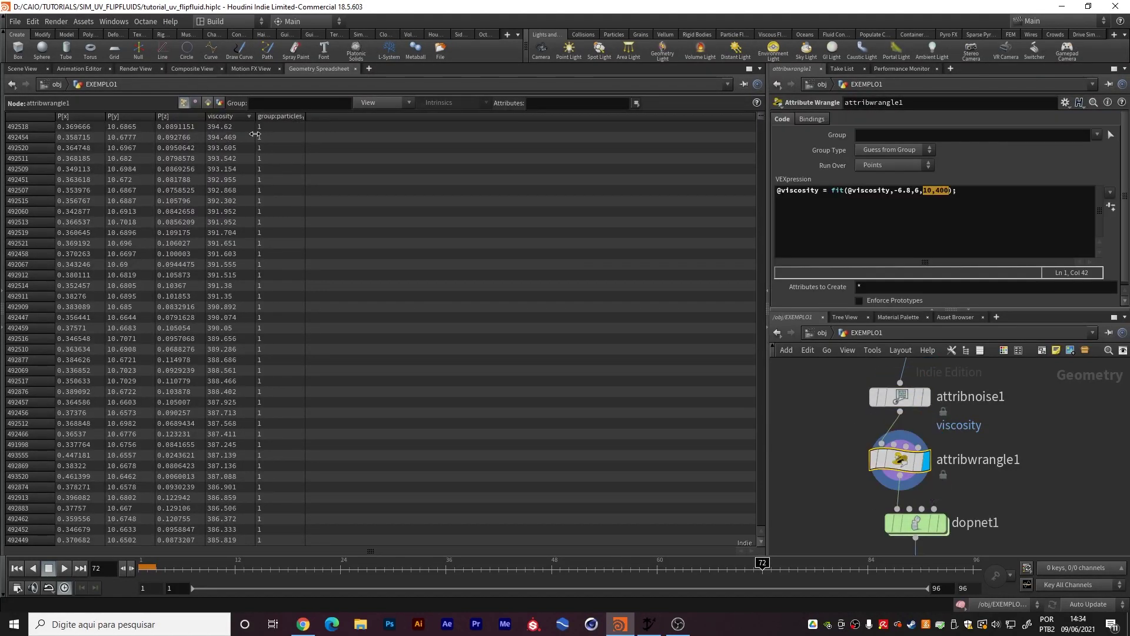
pyautogui.click(229, 117)
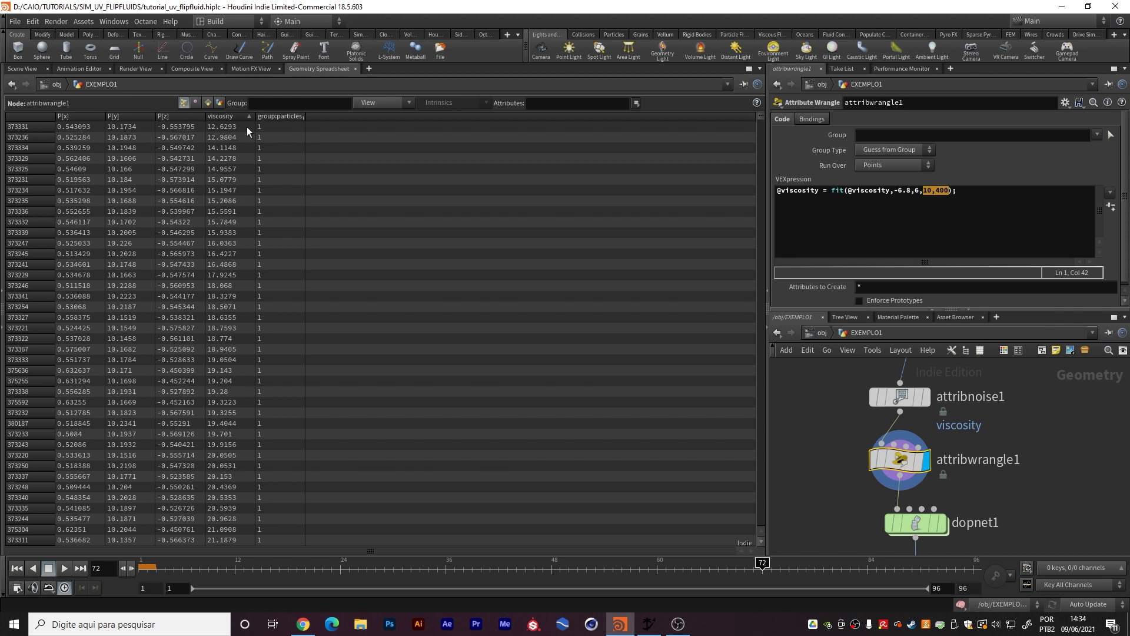
pyautogui.click(223, 119)
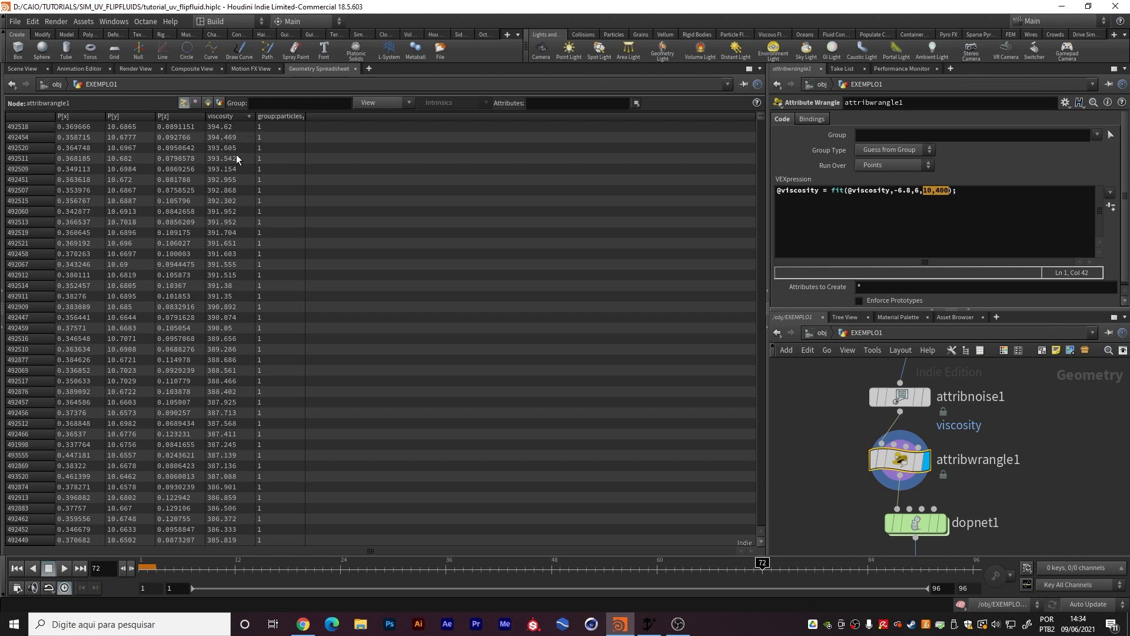
pyautogui.click(237, 117)
# Return to the scene view, rewind the timeline to frame 1 and go inside the dopnet1 network
pyautogui.moveTo(1027, 468); pyautogui.dragTo(1015, 426, button='middle')
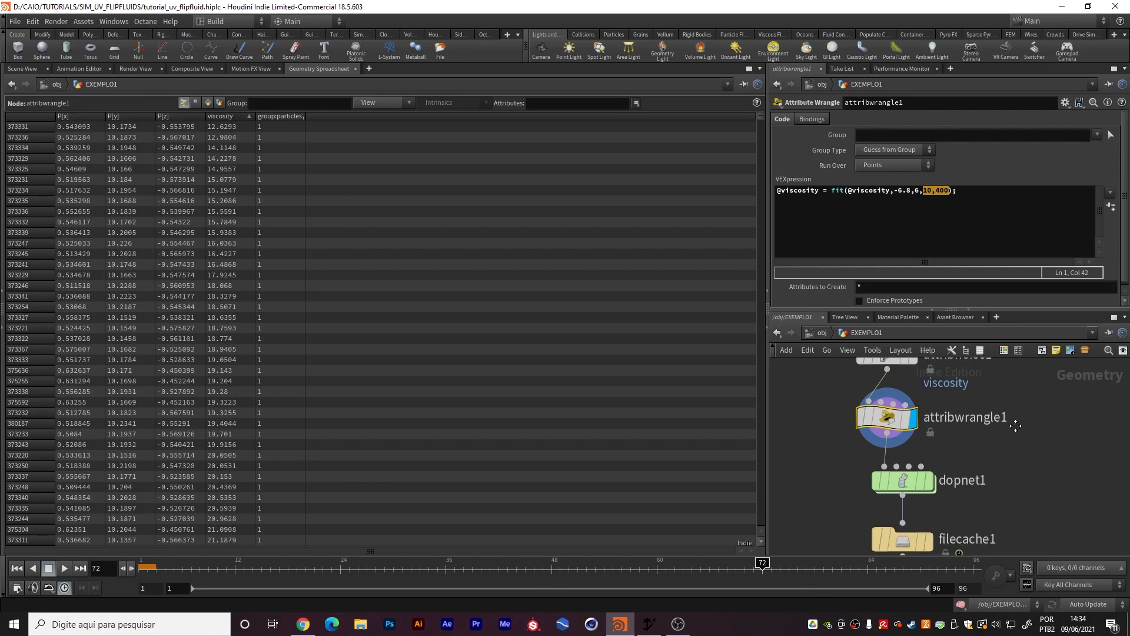
pyautogui.click(23, 69)
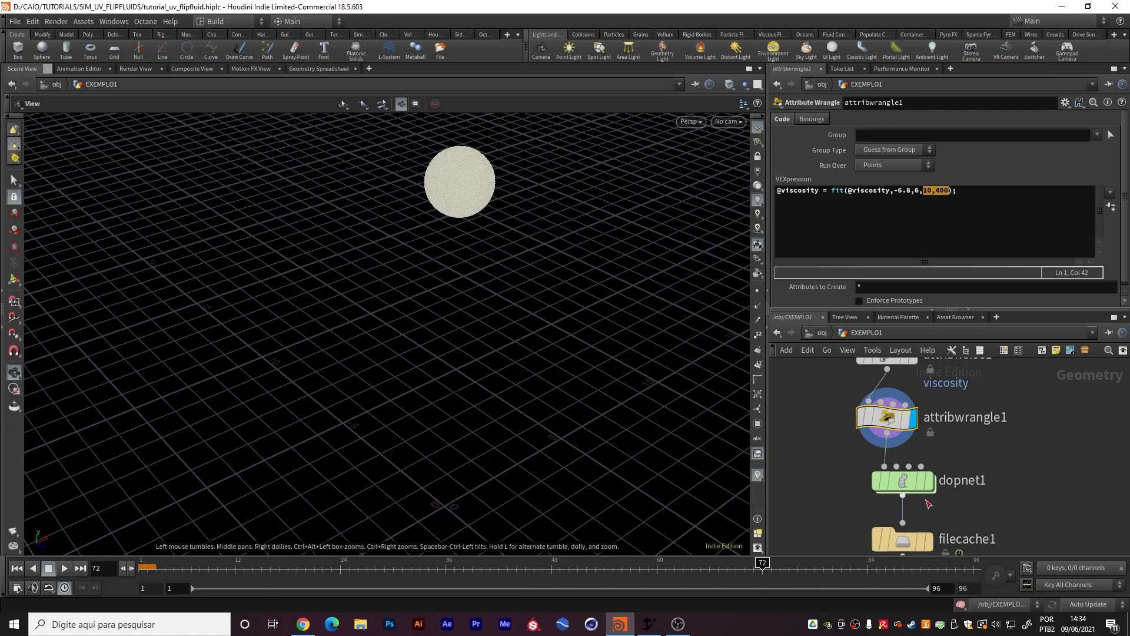
pyautogui.moveTo(937, 492)
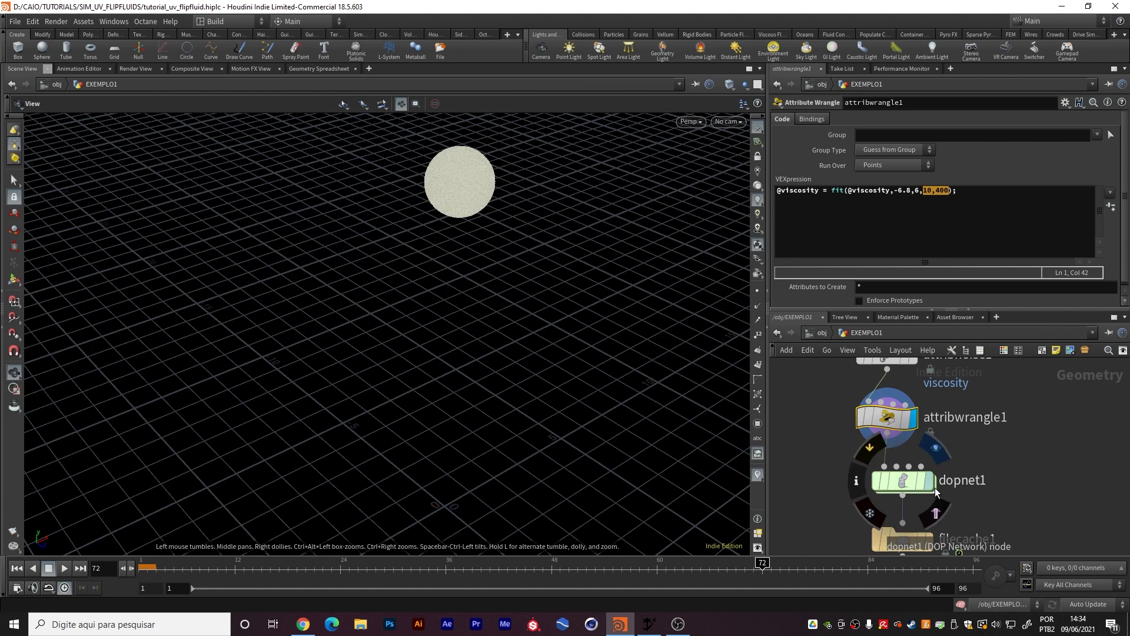
pyautogui.click(17, 568)
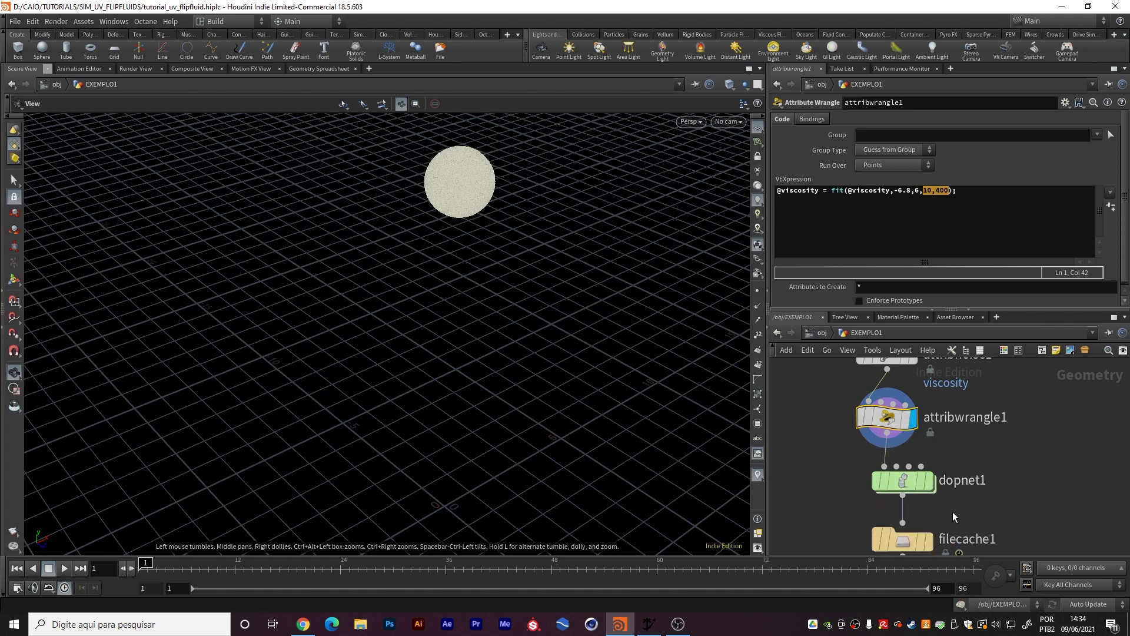
pyautogui.doubleClick(923, 484)
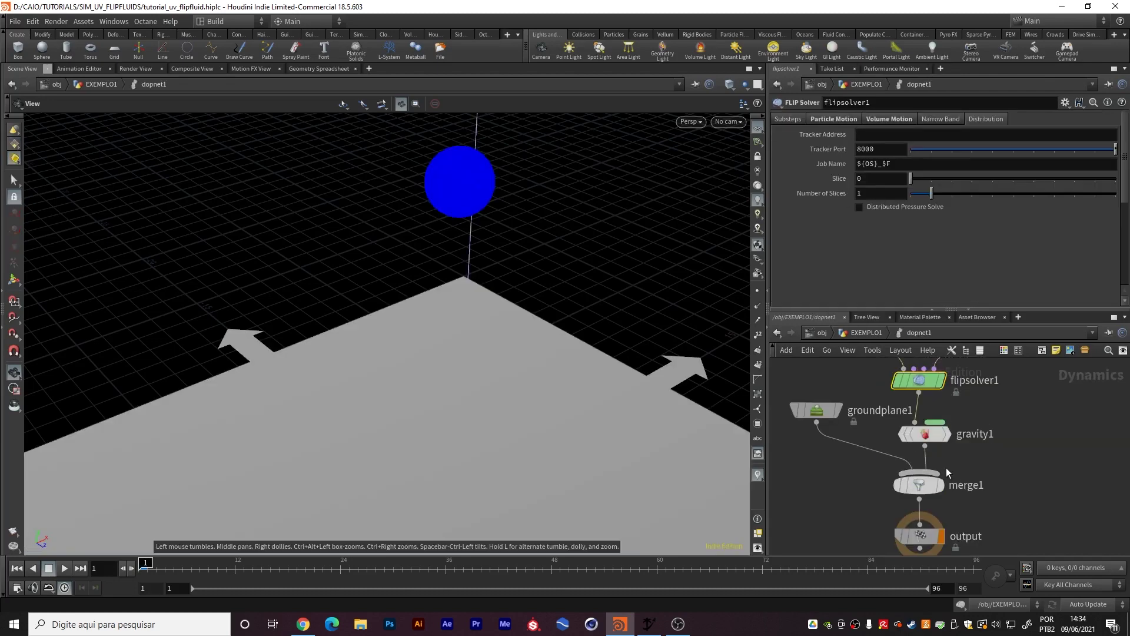
# Examine flipobject1's particle separation and its physical, initial data, guides and collision settings
pyautogui.click(906, 437)
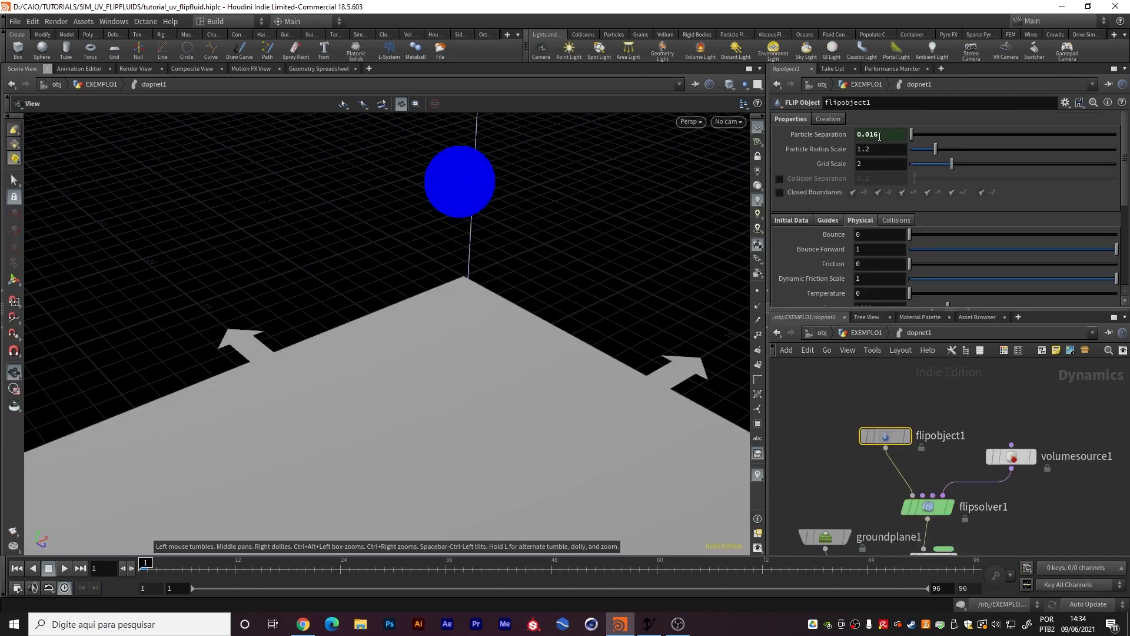
pyautogui.scroll(-2, 811, 247)
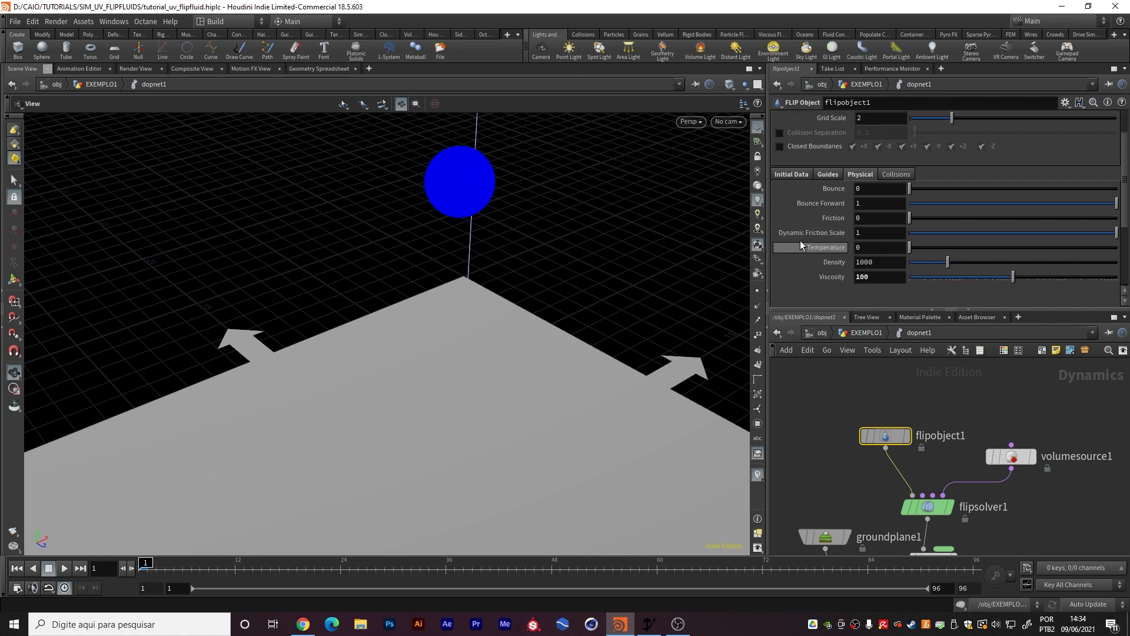
pyautogui.scroll(2, 814, 245)
pyautogui.click(795, 221)
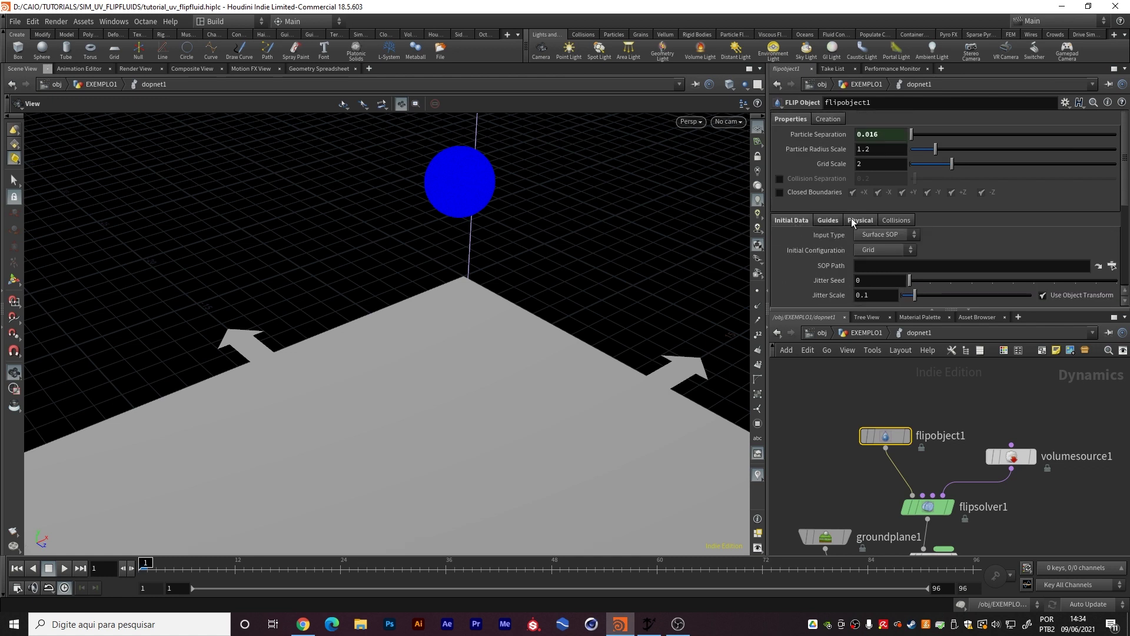
pyautogui.scroll(-1, 821, 217)
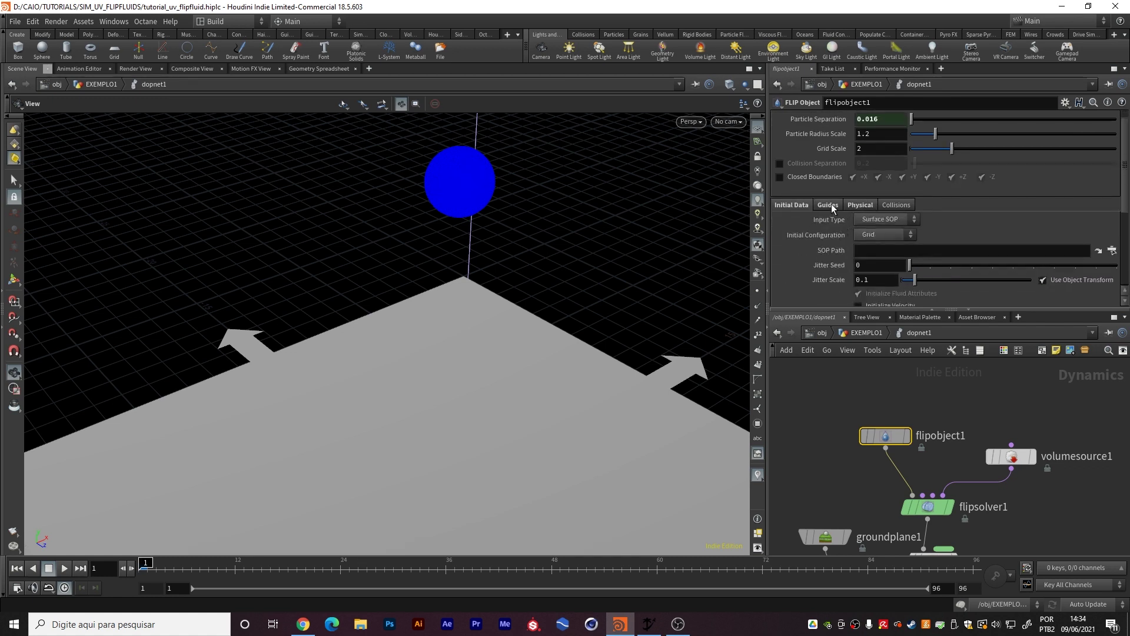
pyautogui.click(829, 204)
pyautogui.click(896, 205)
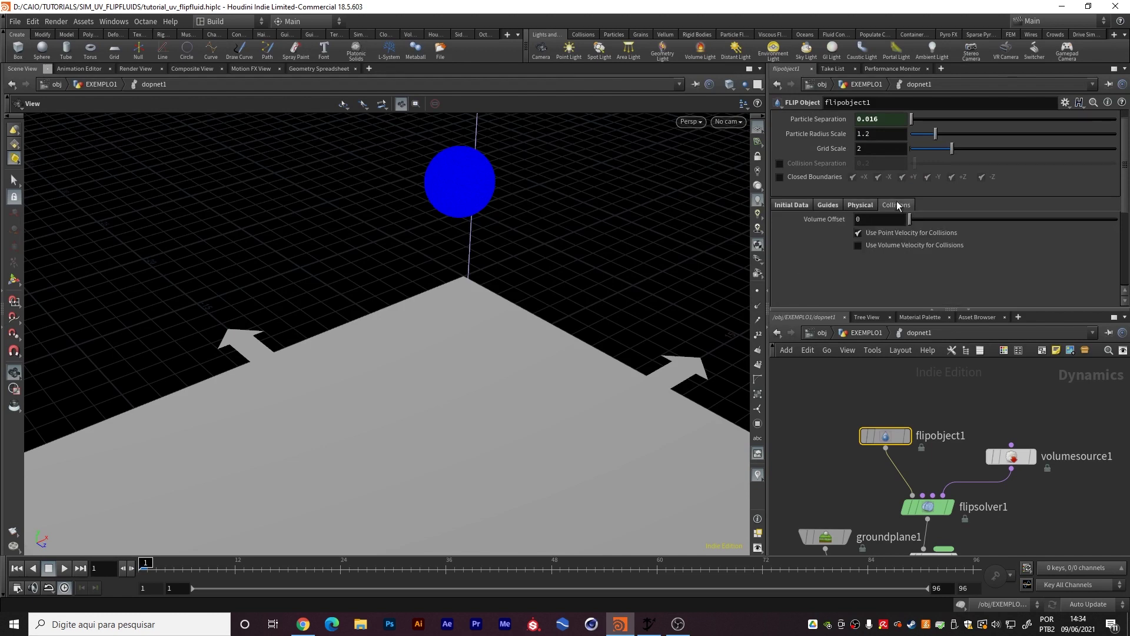
pyautogui.click(857, 206)
pyautogui.click(830, 205)
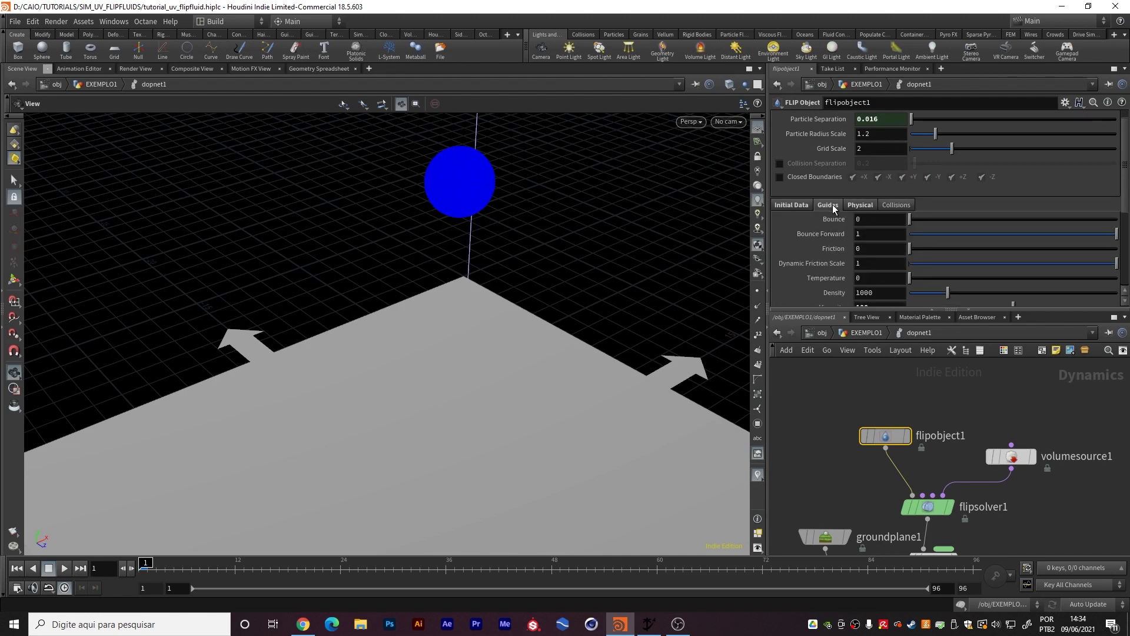
# Examine volumesource1's volume and particle sourcing settings, its input from the parent network, and its activation expression
pyautogui.moveTo(997, 411); pyautogui.dragTo(959, 374, button='middle')
pyautogui.click(973, 419)
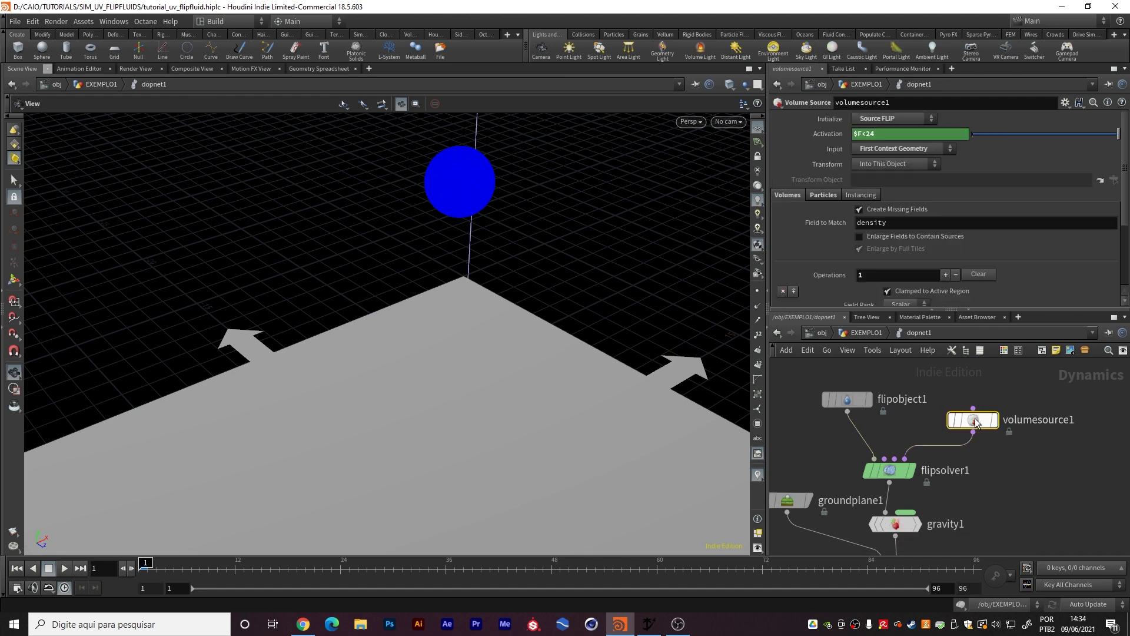
pyautogui.moveTo(473, 186); pyautogui.dragTo(444, 159)
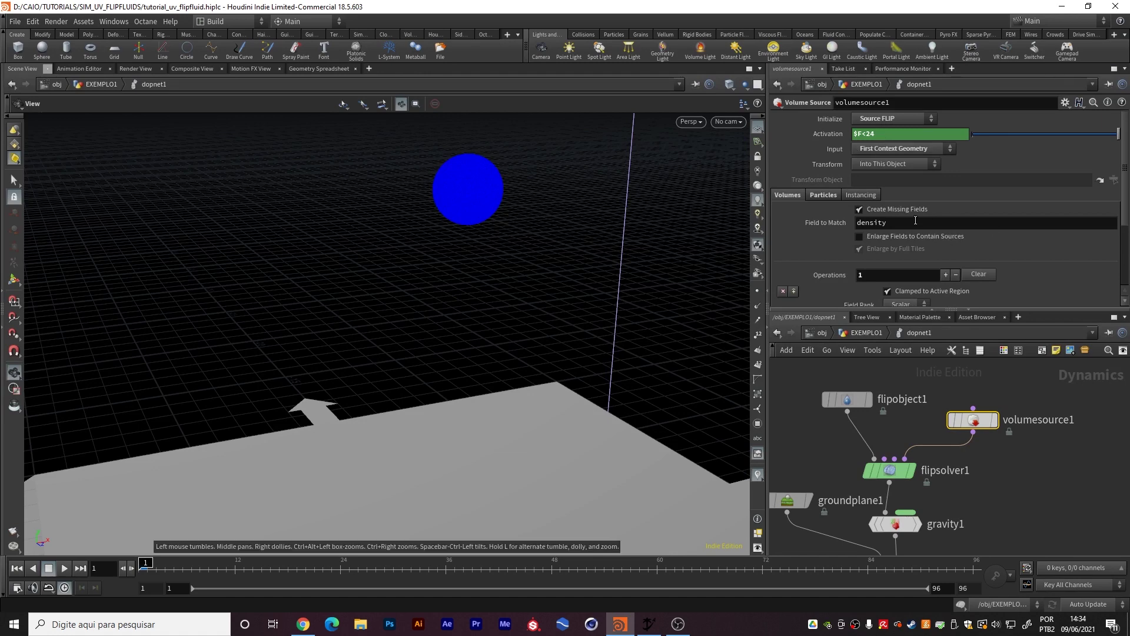
pyautogui.click(823, 195)
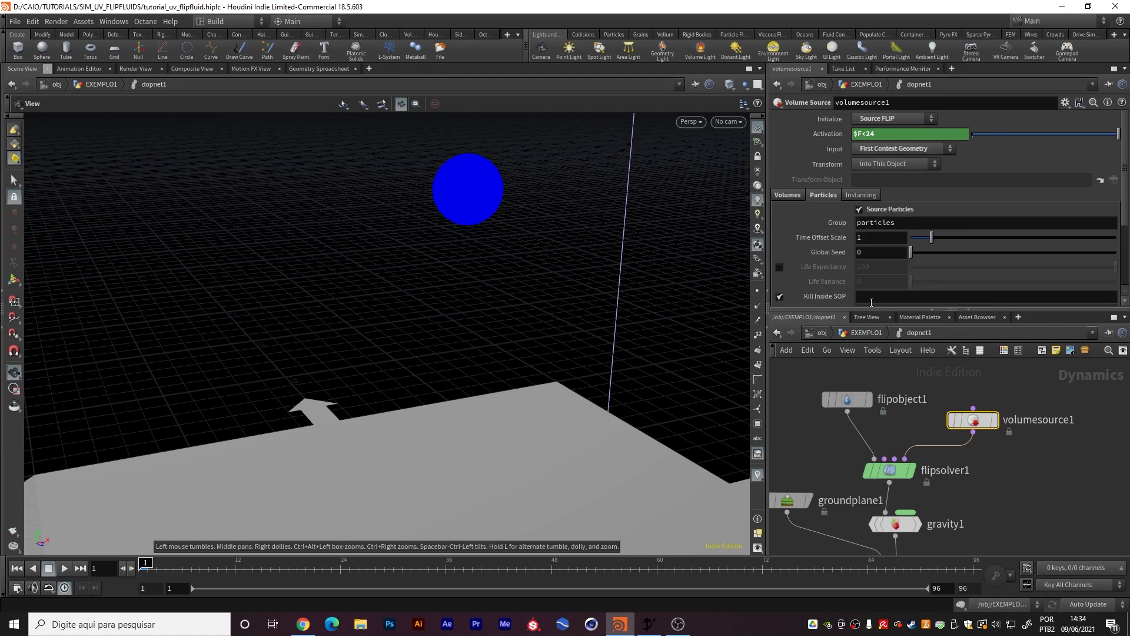
pyautogui.click(862, 333)
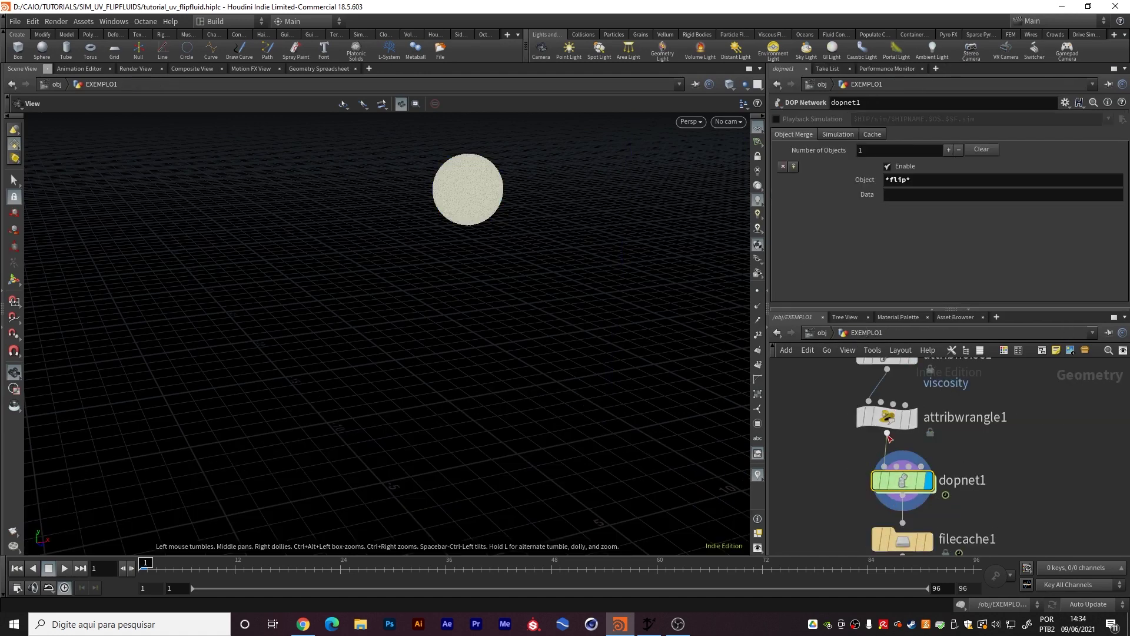
pyautogui.doubleClick(903, 479)
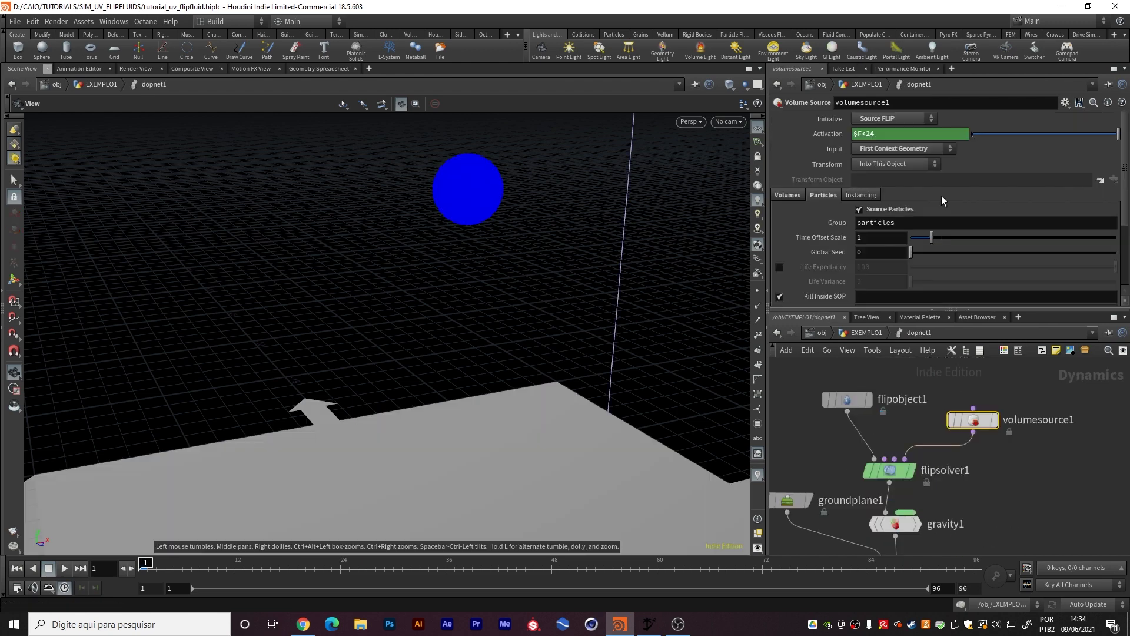
pyautogui.moveTo(877, 134); pyautogui.dragTo(855, 132)
pyautogui.click(865, 132)
# Examine flipsolver1's substeps and its particle motion settings for behavior, reseeding and vorticity
pyautogui.moveTo(988, 474); pyautogui.dragTo(1012, 411, button='middle')
pyautogui.scroll(-1, 997, 430)
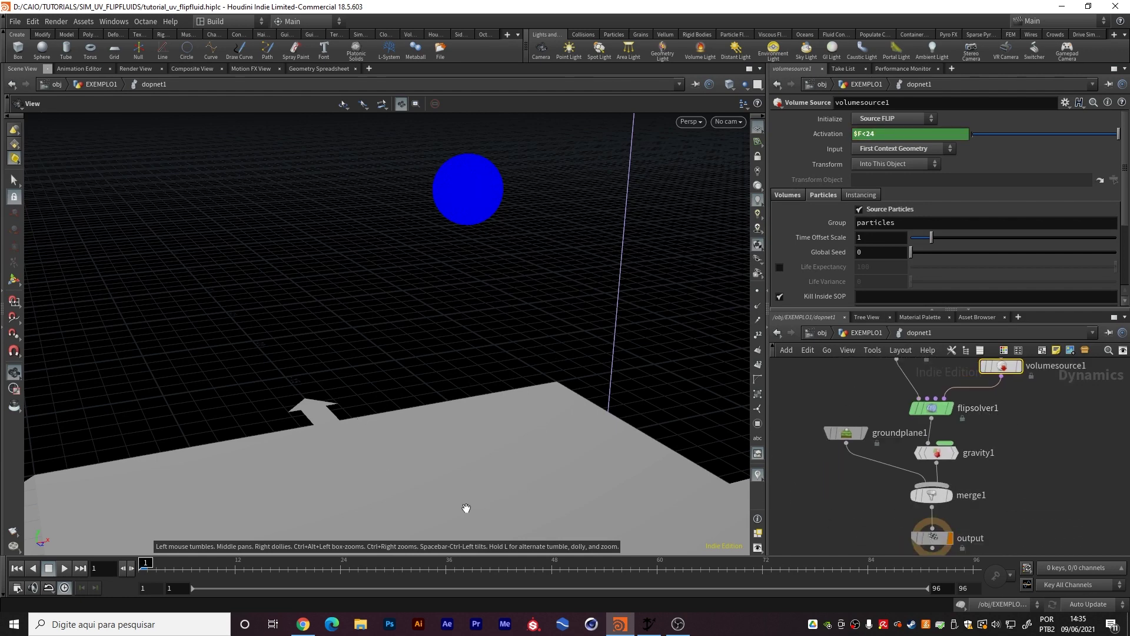
pyautogui.moveTo(464, 487); pyautogui.dragTo(473, 446, button='middle')
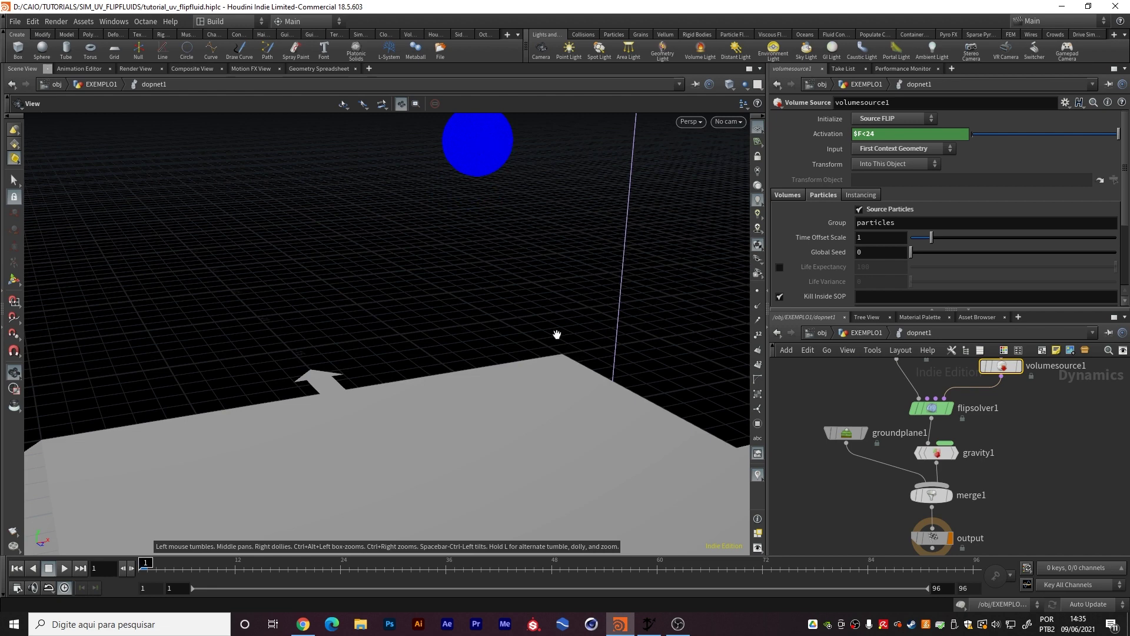
pyautogui.moveTo(1077, 423); pyautogui.dragTo(1063, 466, button='middle')
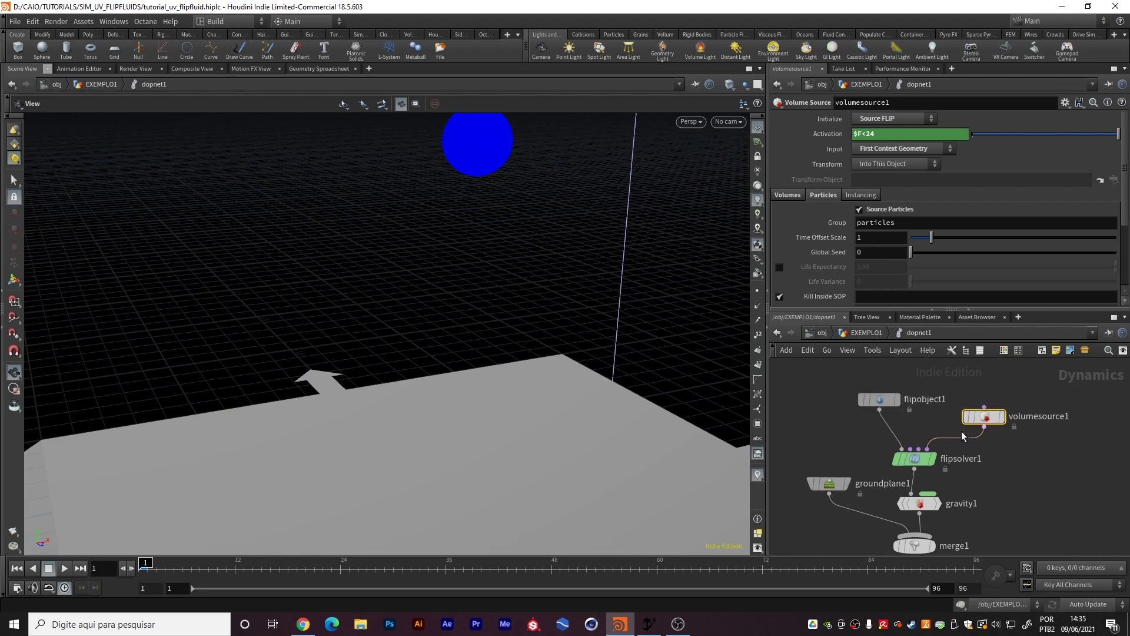
pyautogui.click(904, 457)
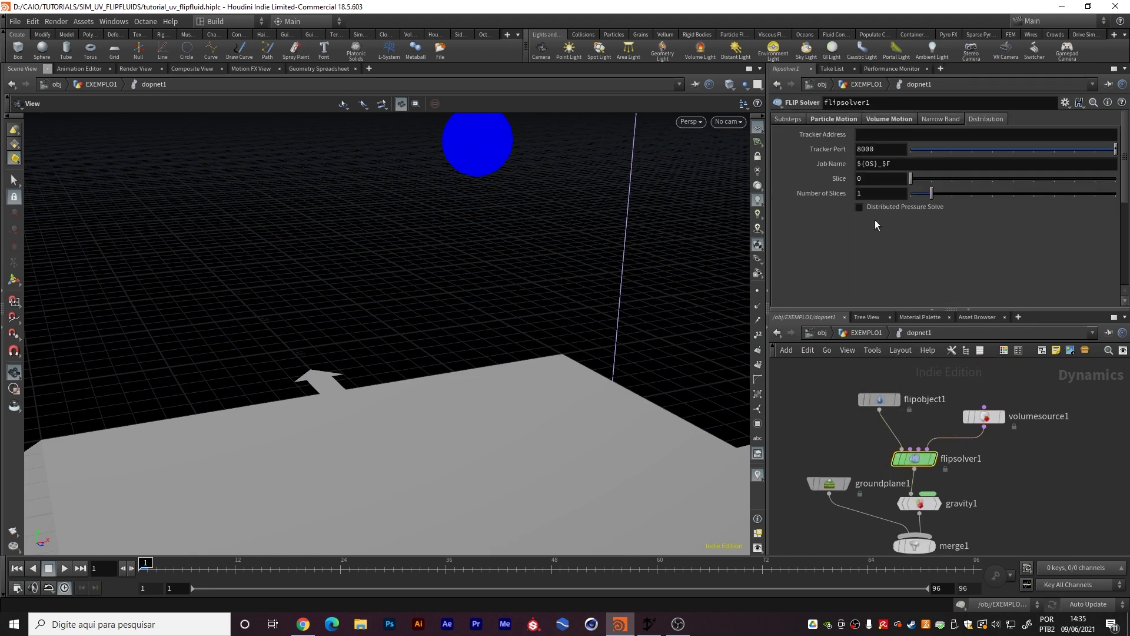
pyautogui.click(787, 119)
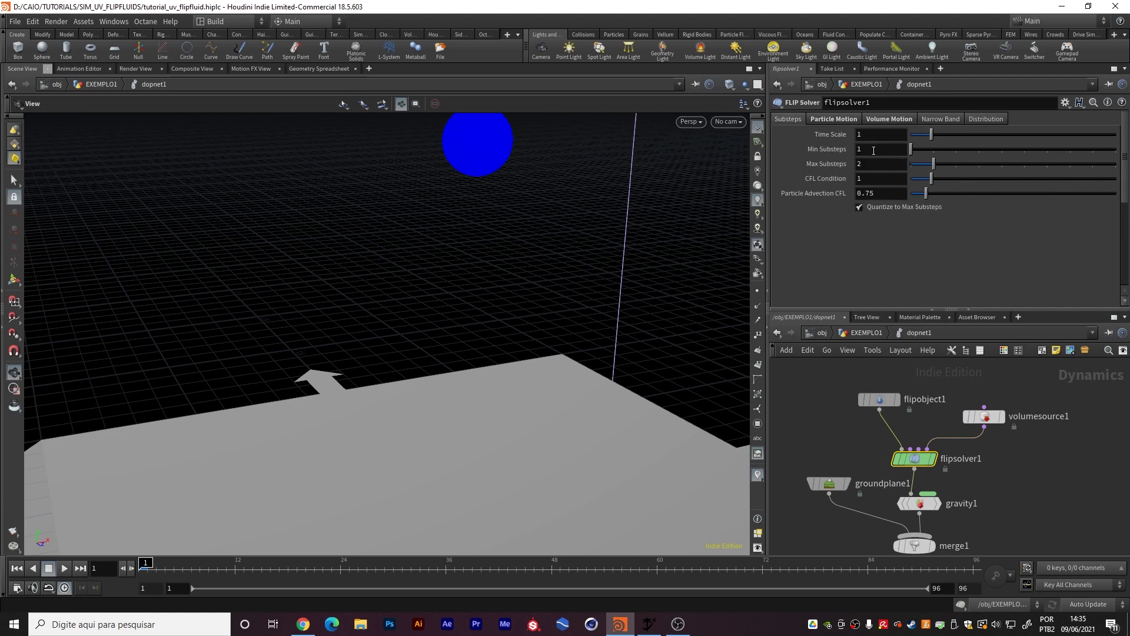
pyautogui.click(834, 119)
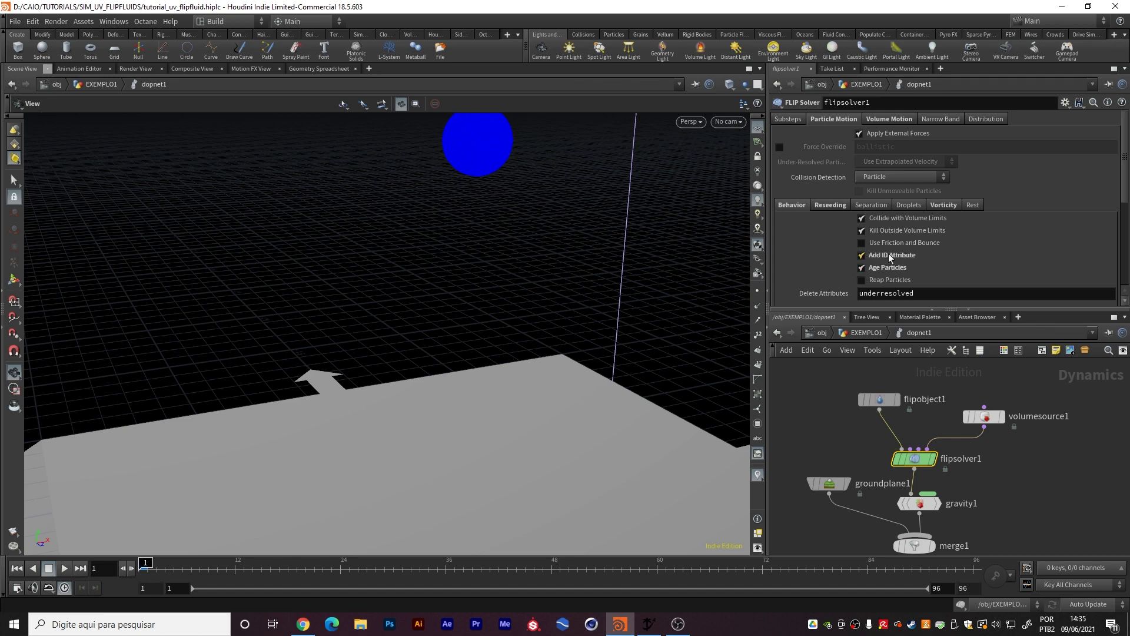
pyautogui.click(831, 205)
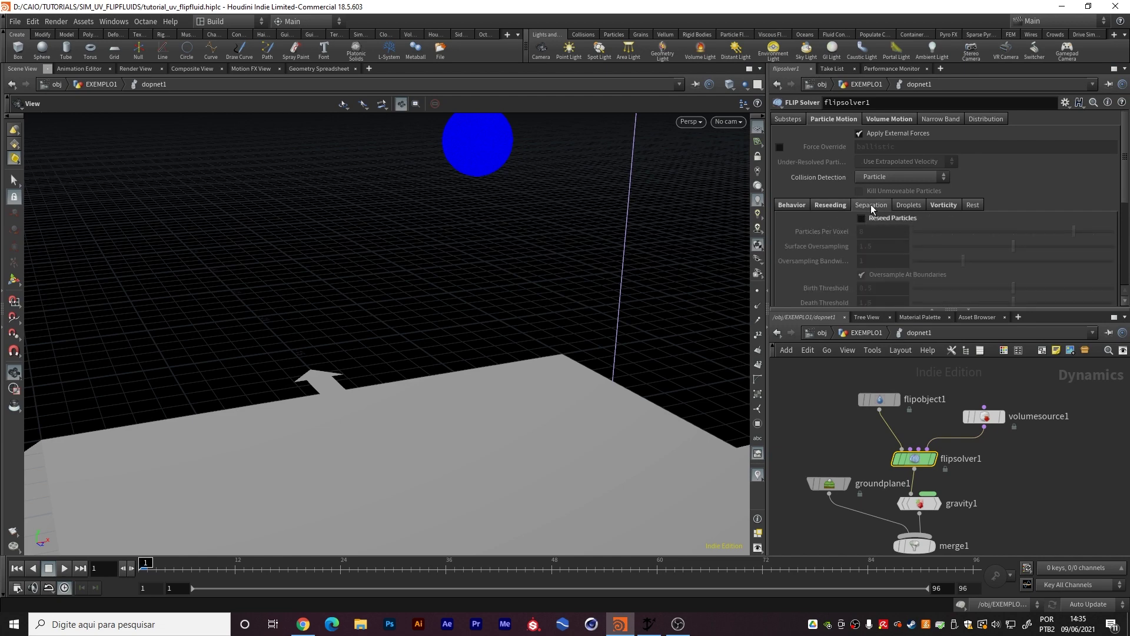
pyautogui.click(943, 205)
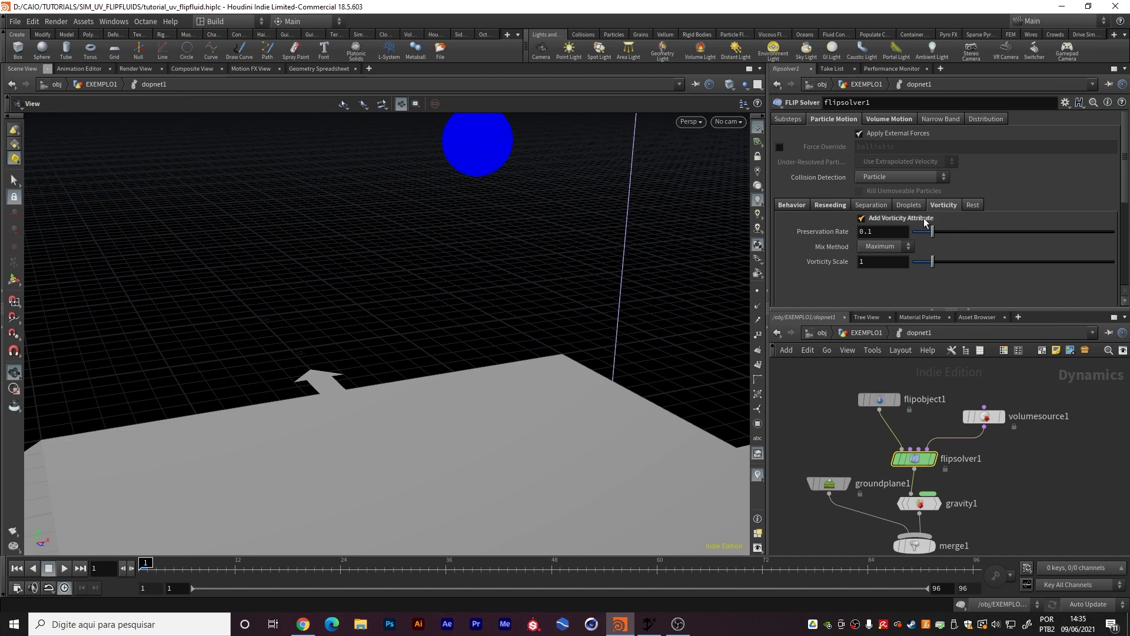
# Review flipsolver1's volume motion, keeping velocity transfer at APIC (Swirly) and checking the volume limits, collision and viscosity settings
pyautogui.click(882, 120)
pyautogui.click(865, 135)
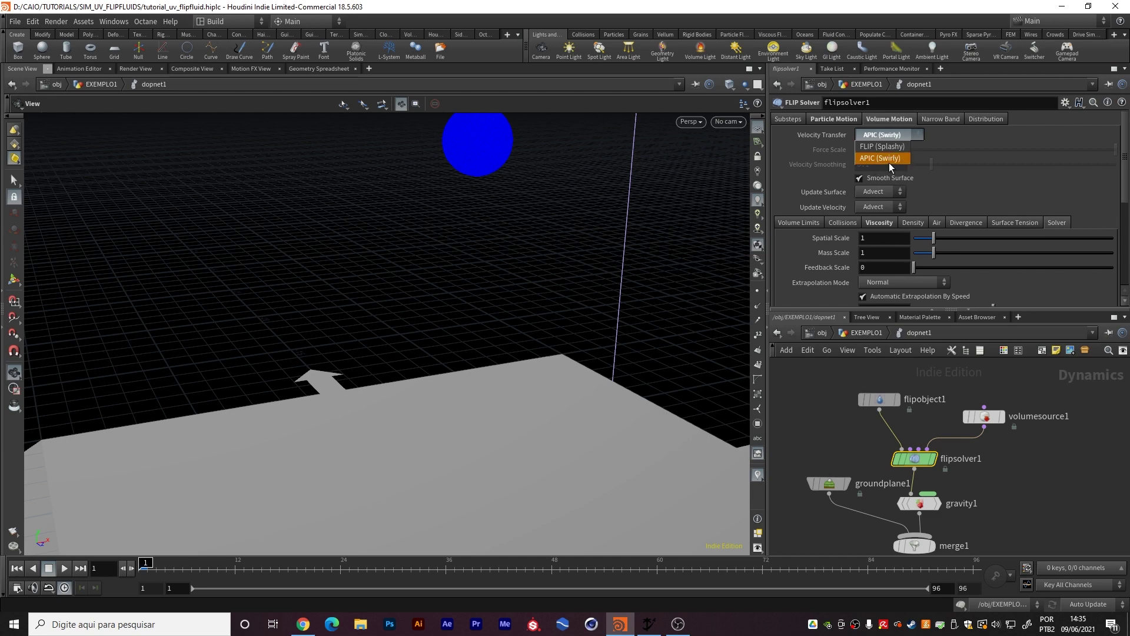
pyautogui.click(883, 158)
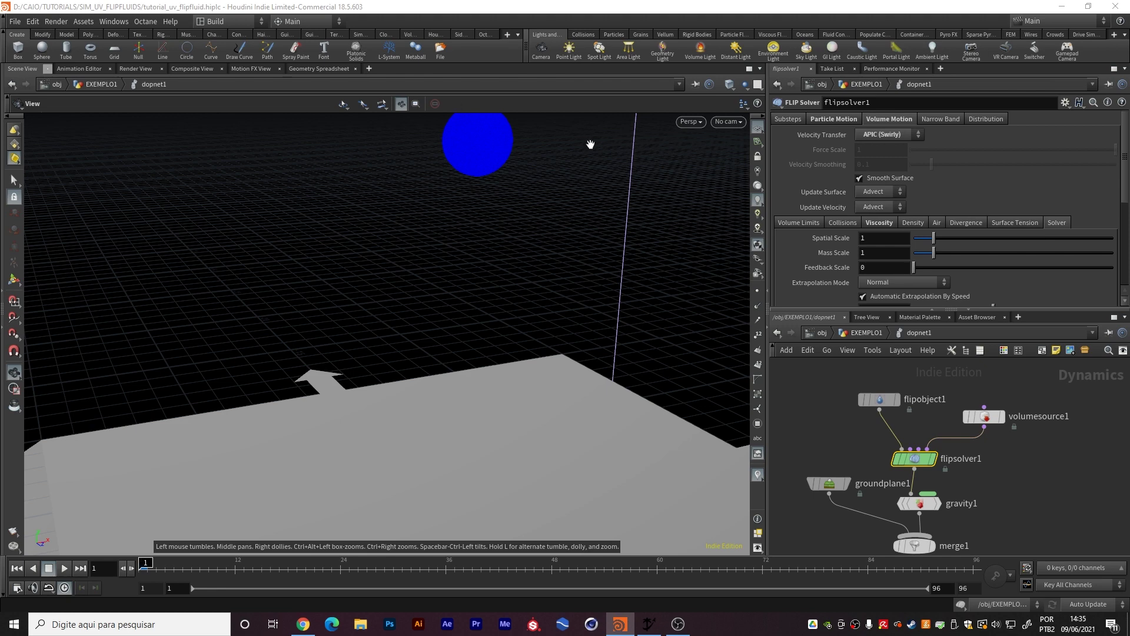
pyautogui.click(820, 223)
pyautogui.click(839, 222)
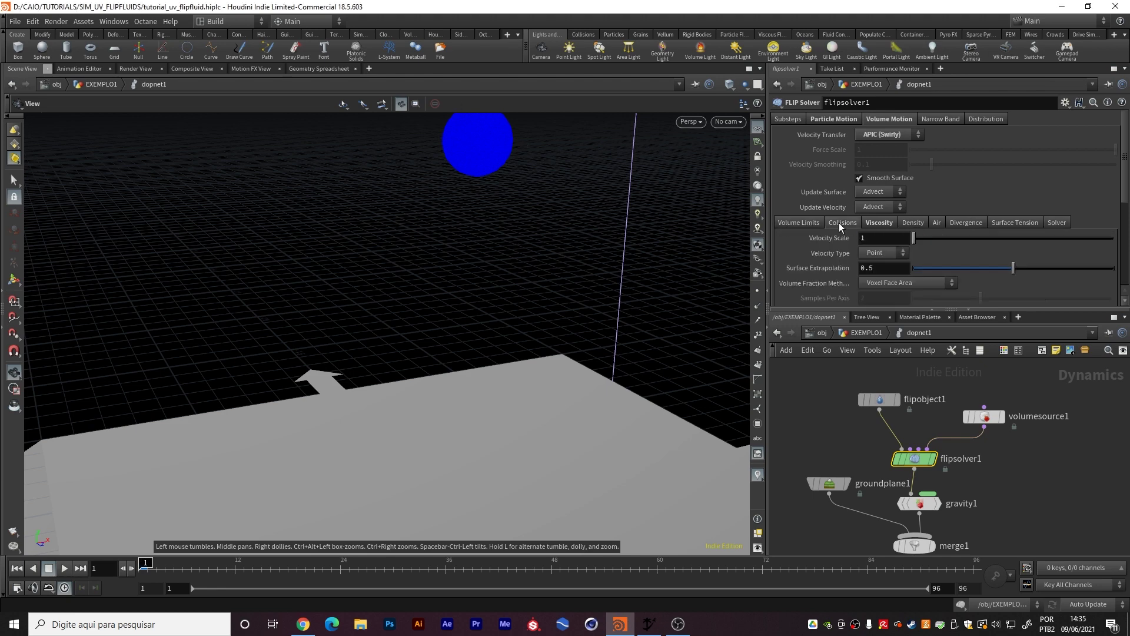
pyautogui.click(883, 224)
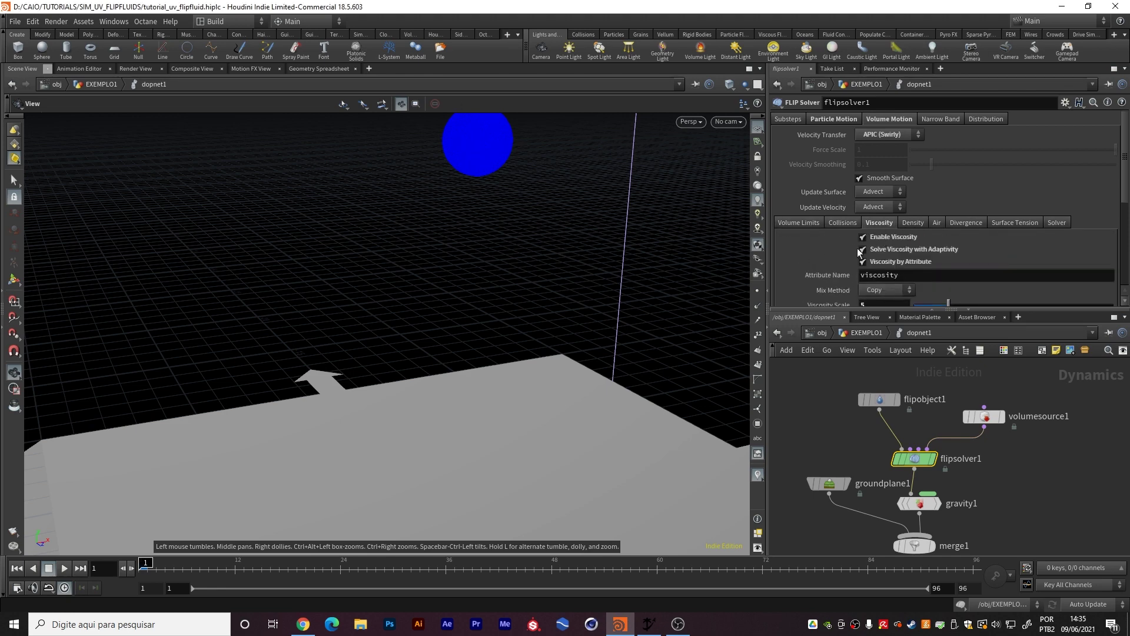
pyautogui.scroll(-1, 827, 235)
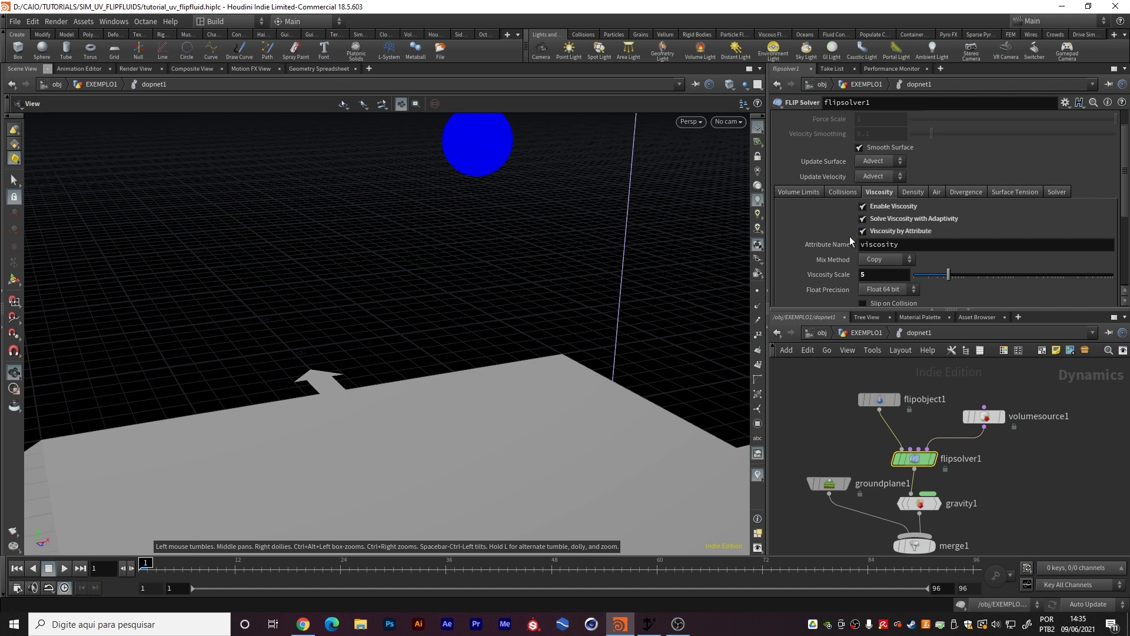
pyautogui.scroll(1, 848, 237)
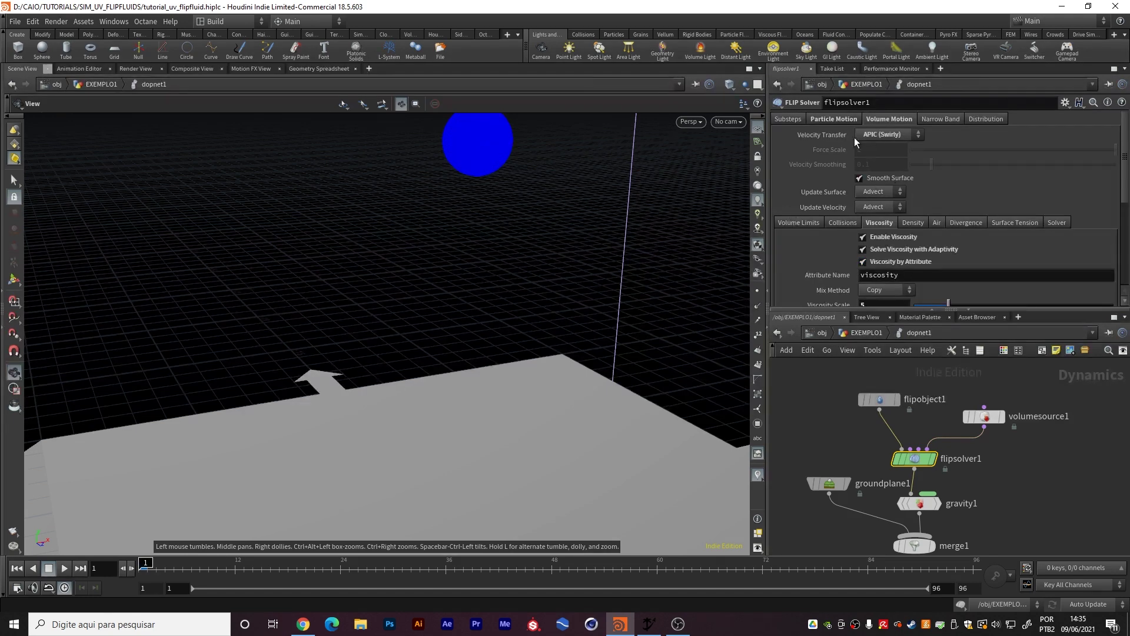
# Go back up to EXEMPLO1 and check the output range of attribwrangle1's viscosity fit expression
pyautogui.click(877, 332)
pyautogui.moveTo(965, 384); pyautogui.dragTo(963, 422, button='middle')
pyautogui.scroll(1, 965, 422)
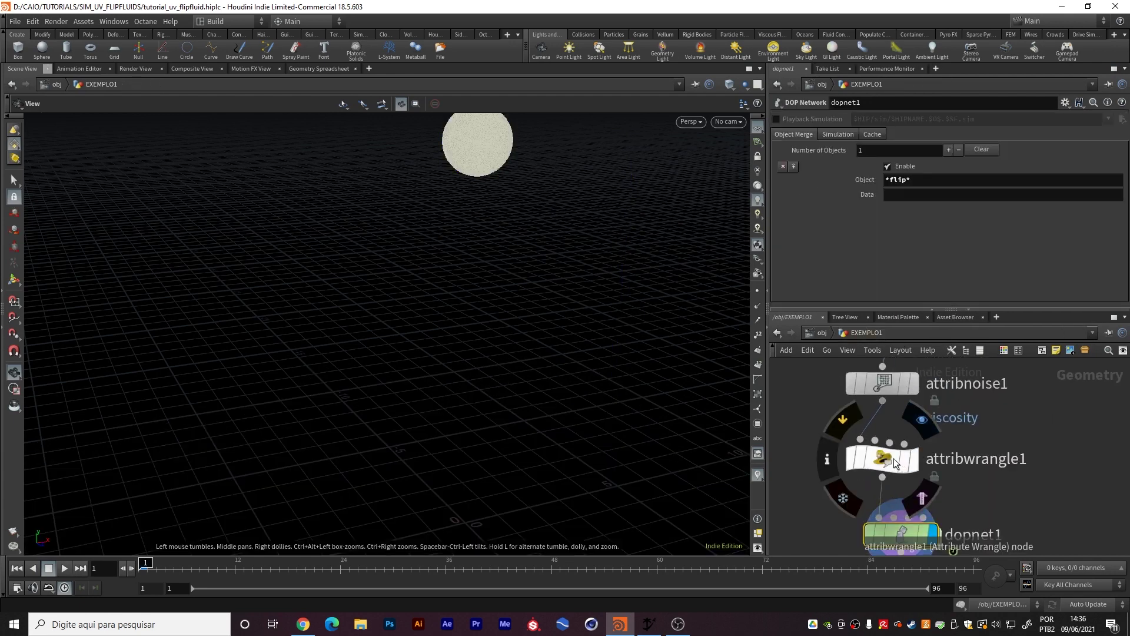
pyautogui.click(895, 462)
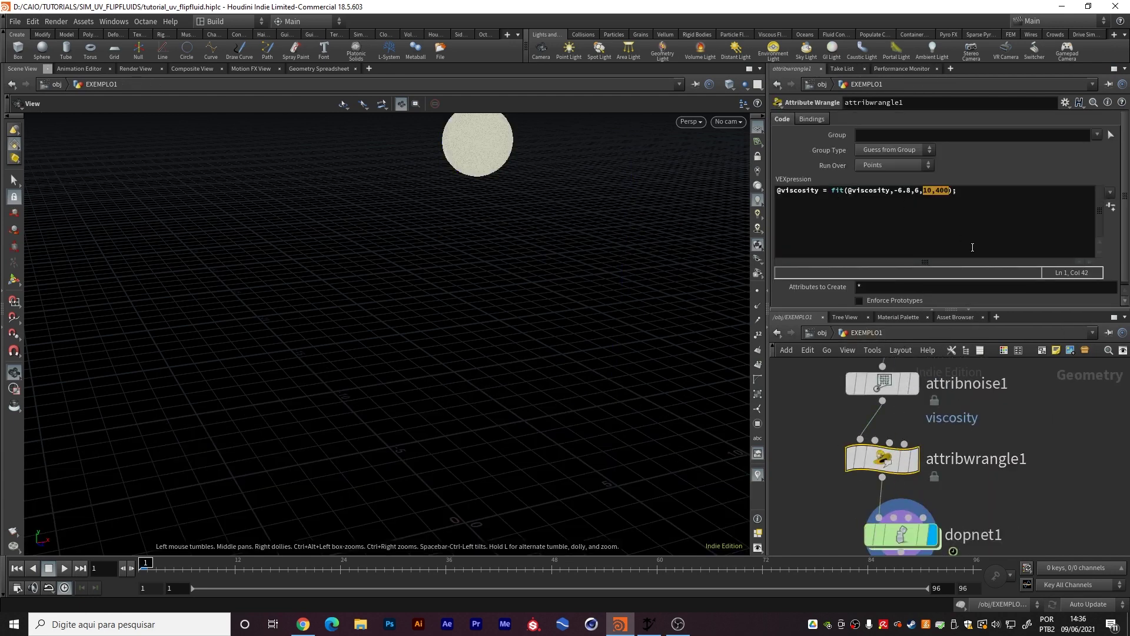
# Re-enter dopnet1 and check the viscosity scale on flipsolver1
pyautogui.moveTo(1020, 451); pyautogui.dragTo(1021, 396, button='middle')
pyautogui.doubleClick(903, 483)
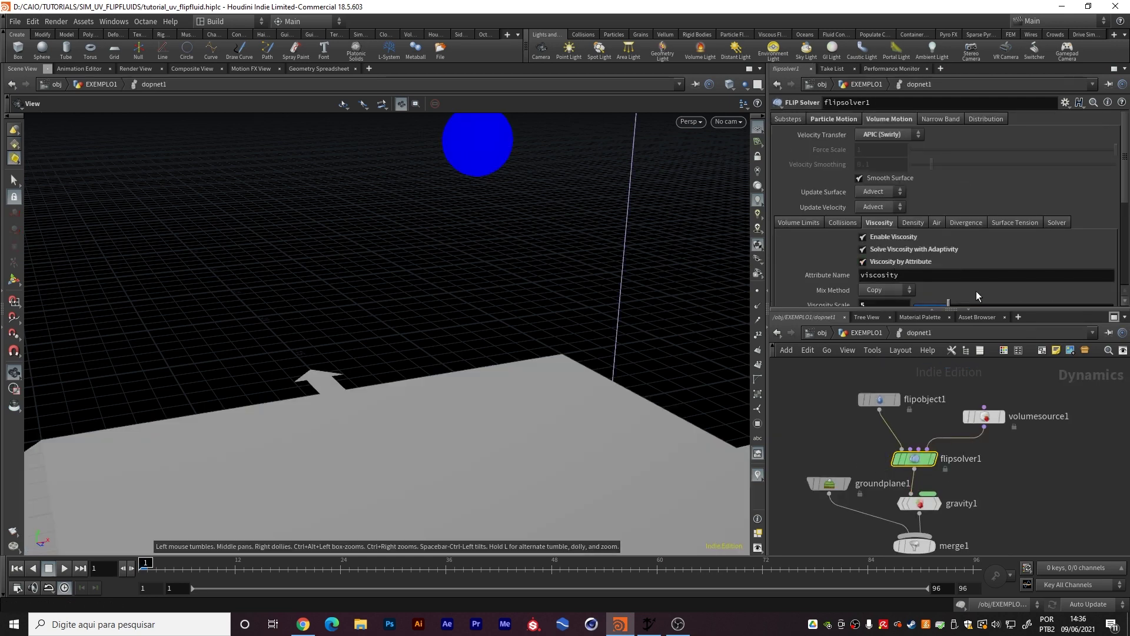
pyautogui.scroll(-3, 1012, 235)
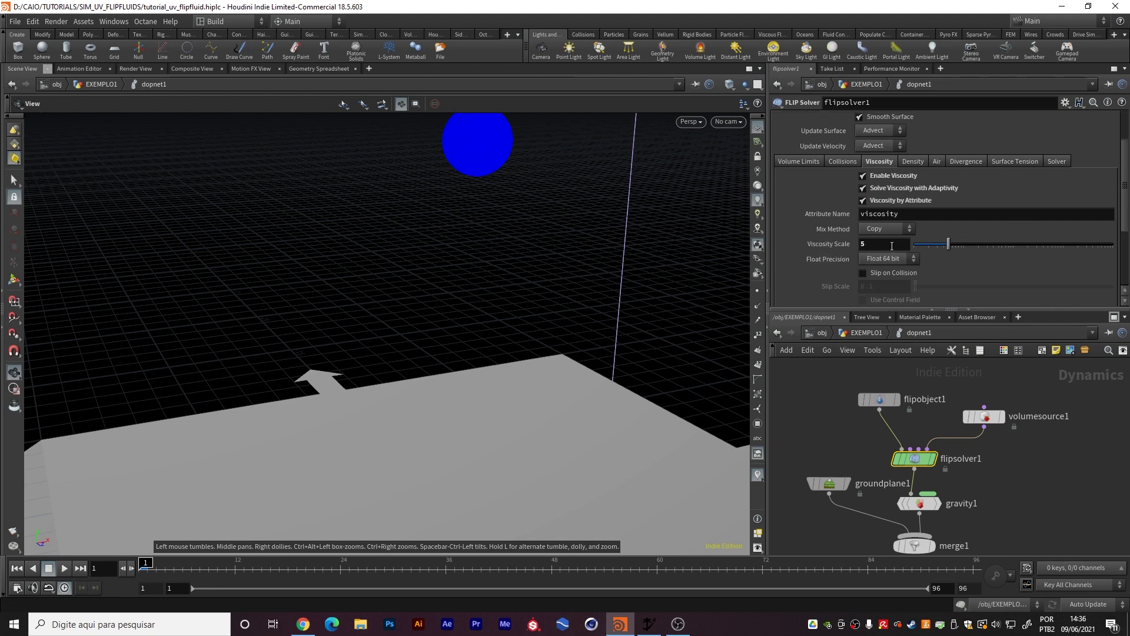
pyautogui.scroll(2, 1004, 165)
# Look through flipsolver1's density, air, divergence, surface tension and solver settings, plus its narrow band and distribution options
pyautogui.click(918, 192)
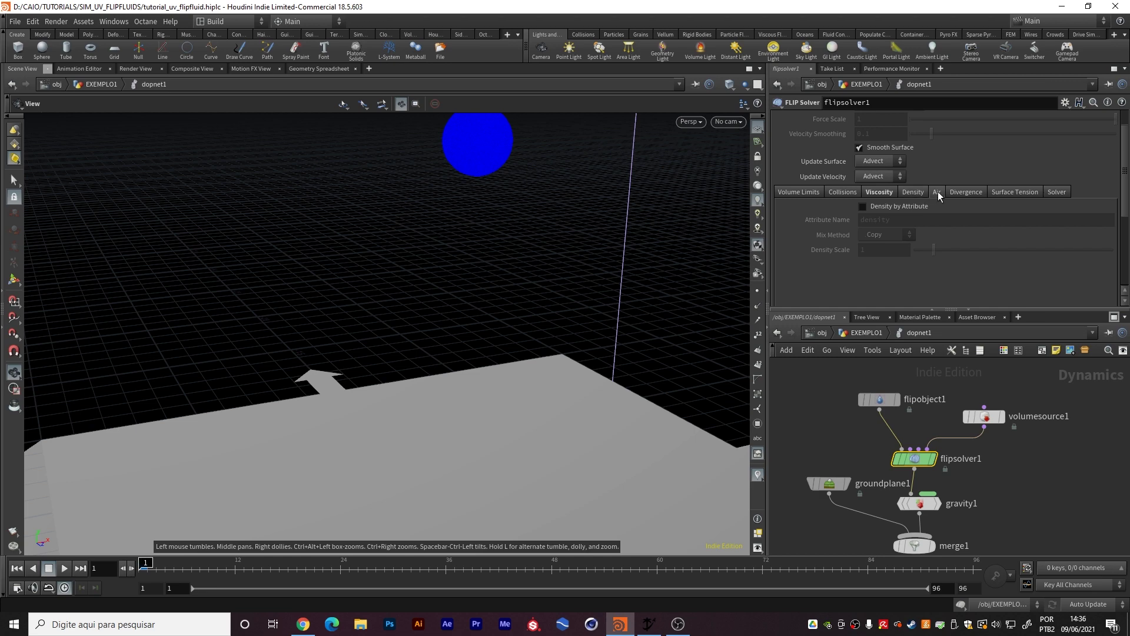
pyautogui.click(937, 192)
pyautogui.click(973, 191)
pyautogui.click(1016, 193)
pyautogui.click(1065, 191)
pyautogui.scroll(2, 1041, 170)
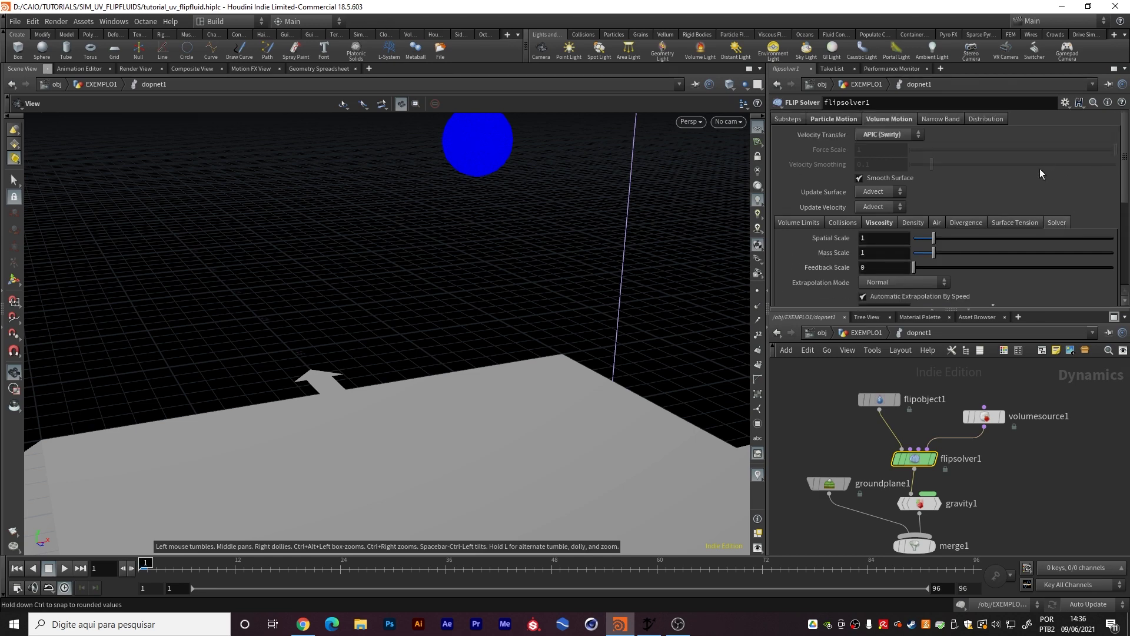
pyautogui.click(946, 120)
pyautogui.click(981, 121)
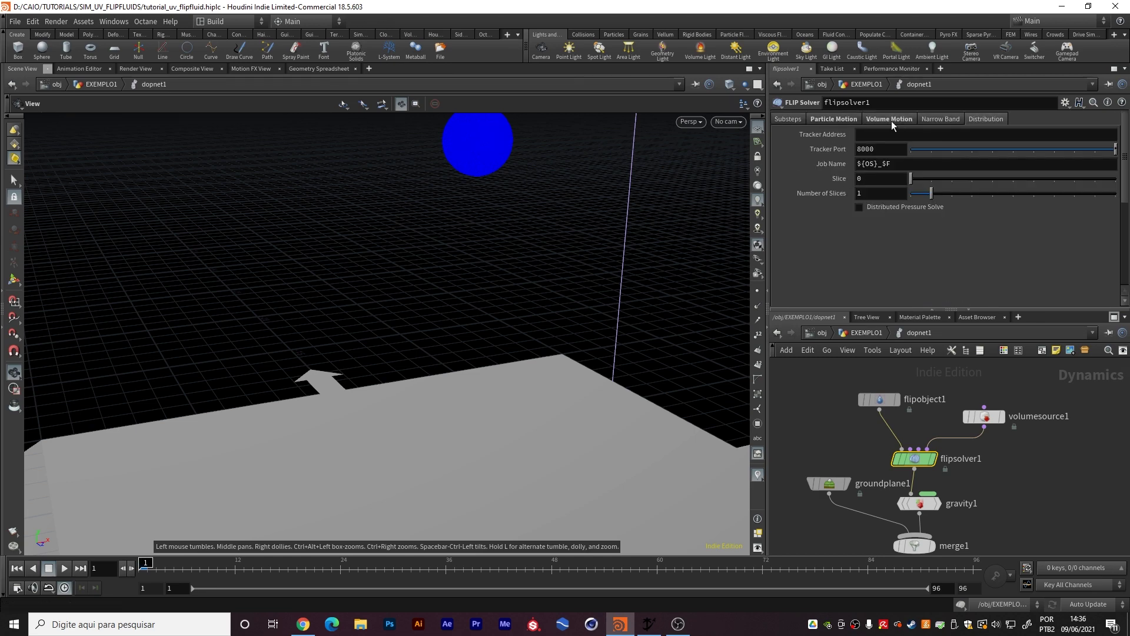
pyautogui.click(889, 119)
# Inspect the gravity1 and groundplane1 nodes feeding the merge in the simulation network
pyautogui.moveTo(914, 505); pyautogui.dragTo(931, 400, button='middle')
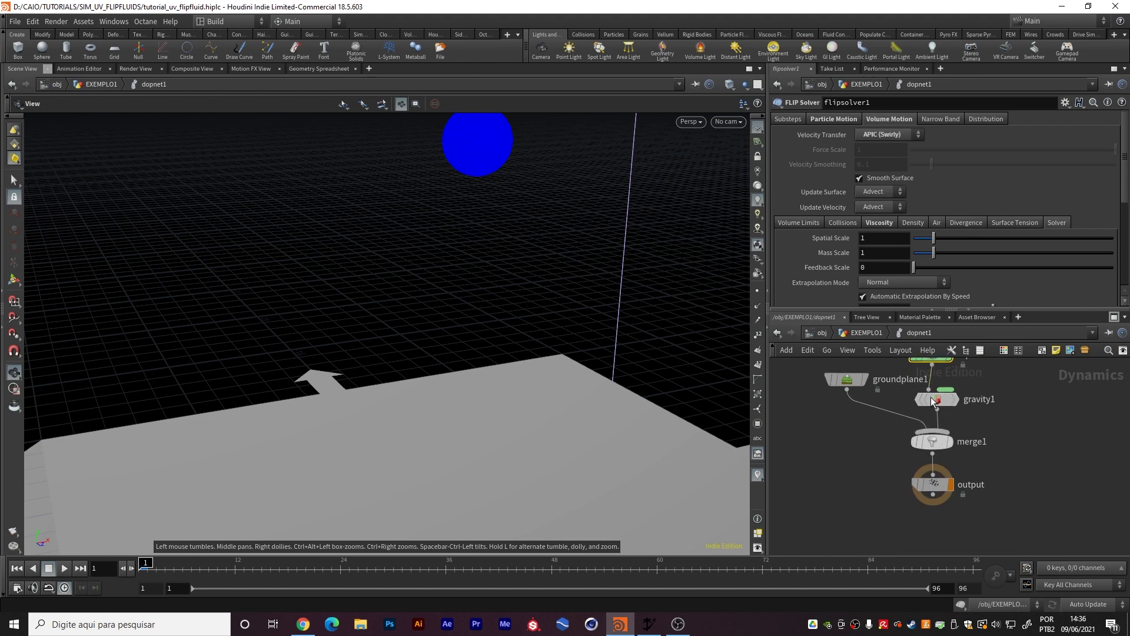
pyautogui.click(931, 400)
pyautogui.click(846, 379)
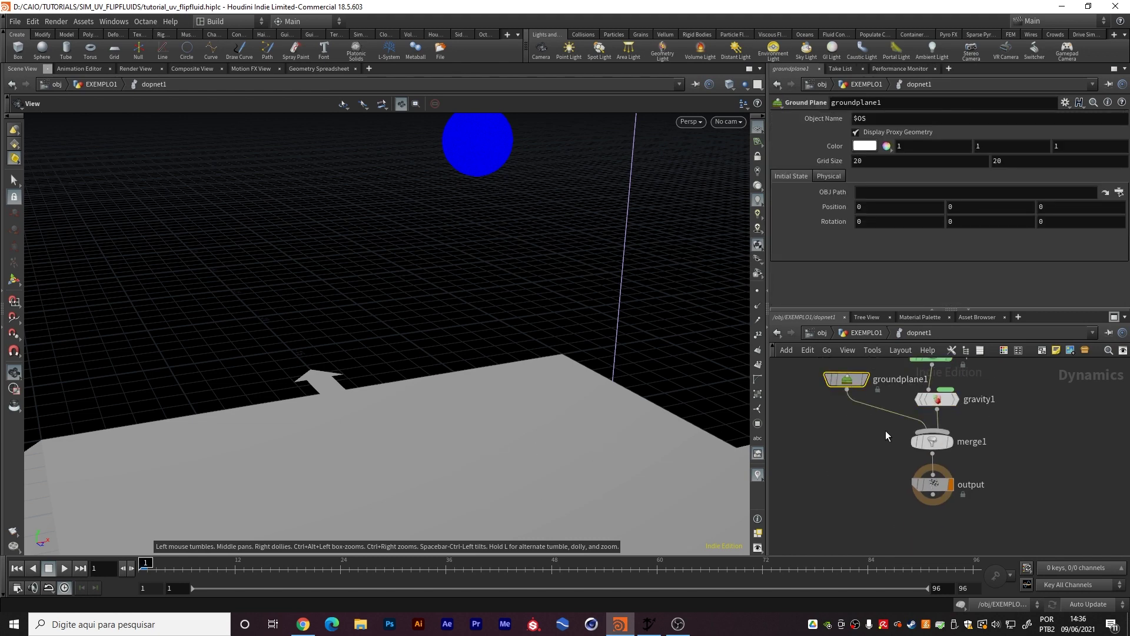
# Return to the EXEMPLO1 network, then display filecache1 and show its cache settings
pyautogui.click(874, 332)
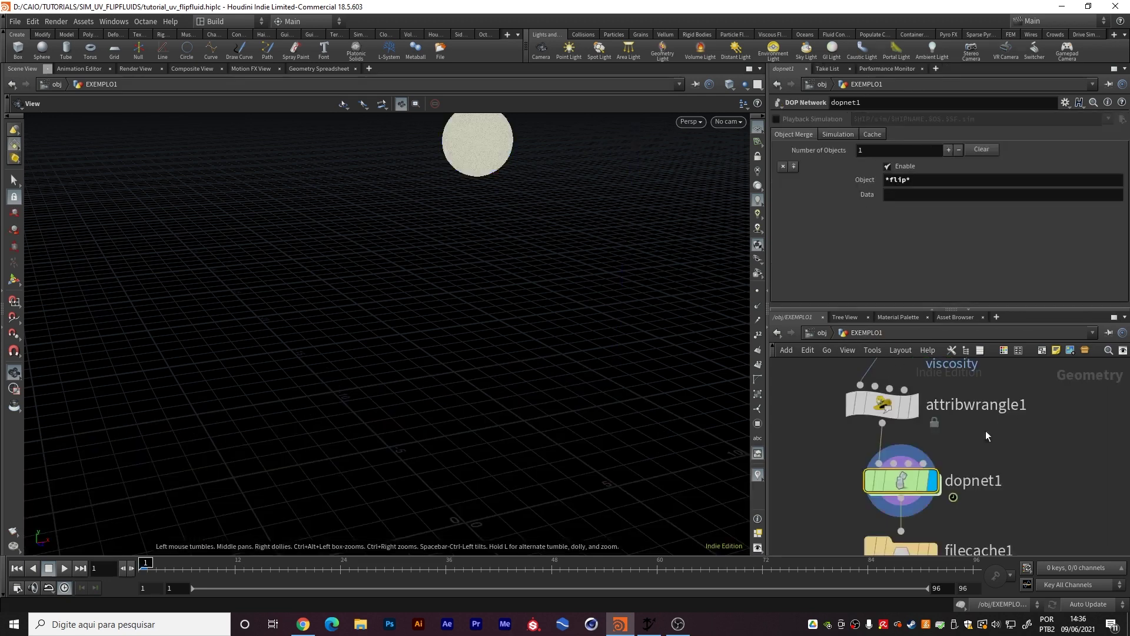
pyautogui.moveTo(996, 509); pyautogui.dragTo(995, 402, button='middle')
pyautogui.scroll(-3, 995, 401)
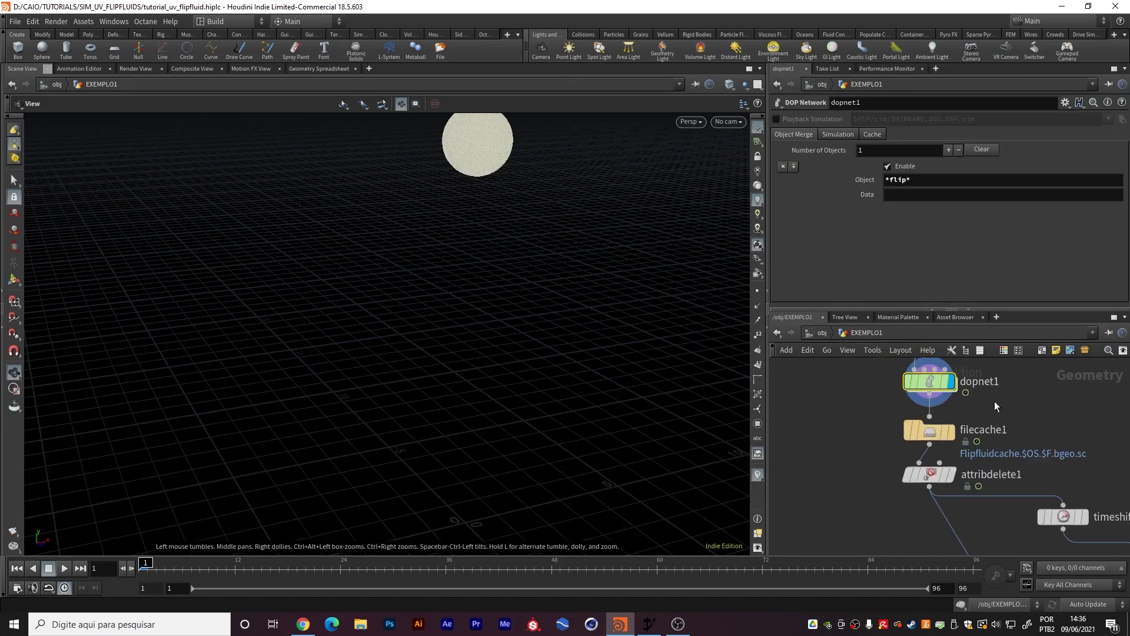
pyautogui.click(946, 438)
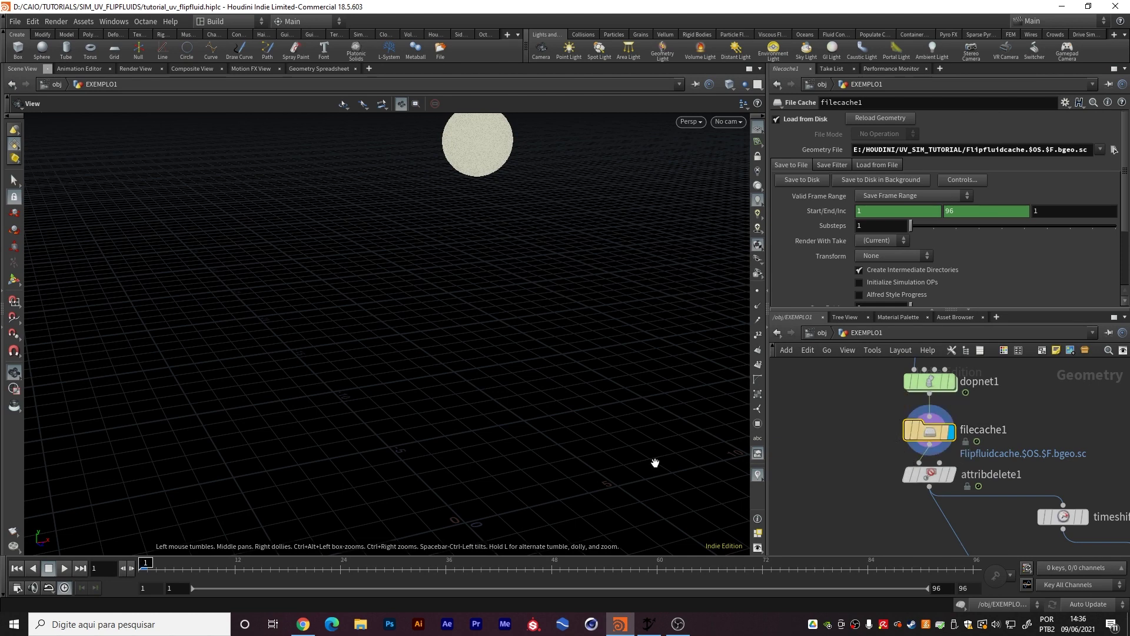
# Scrub through the cached fluid simulation and inspect the particles up close at frame 43
pyautogui.moveTo(146, 568); pyautogui.dragTo(413, 575)
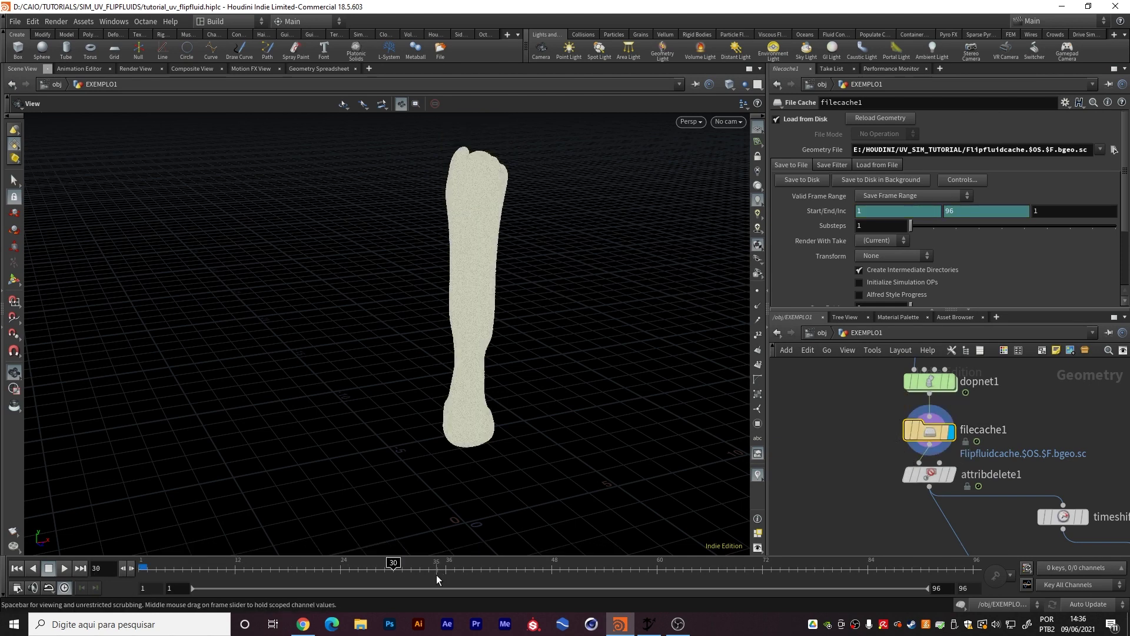
pyautogui.click(651, 570)
pyautogui.moveTo(514, 498); pyautogui.dragTo(528, 362, button='middle')
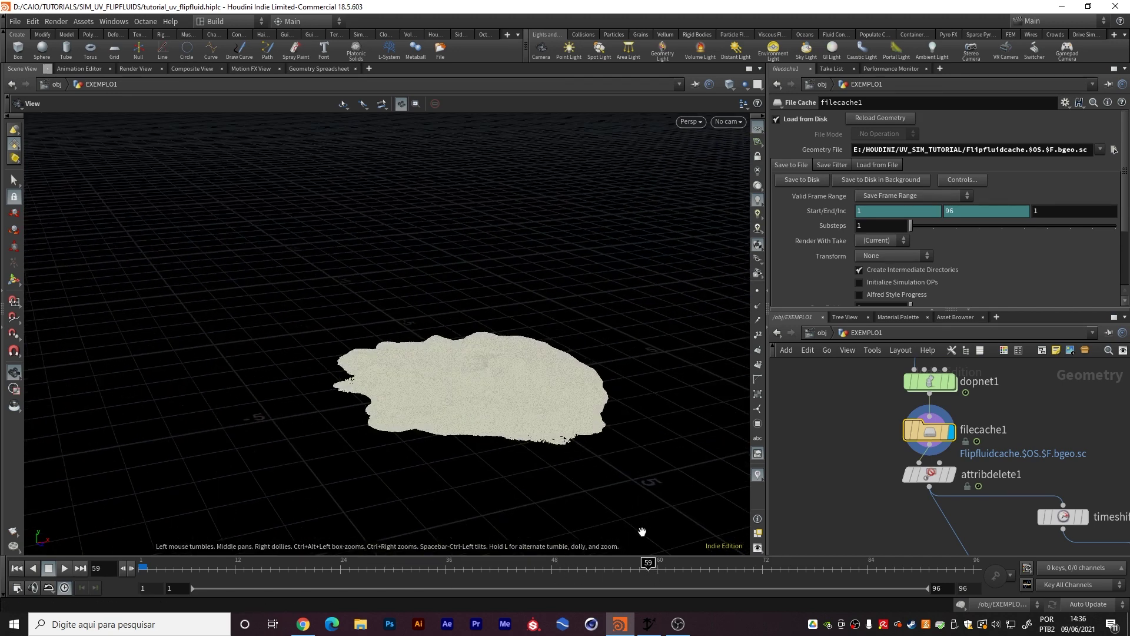
pyautogui.moveTo(648, 569); pyautogui.dragTo(507, 570)
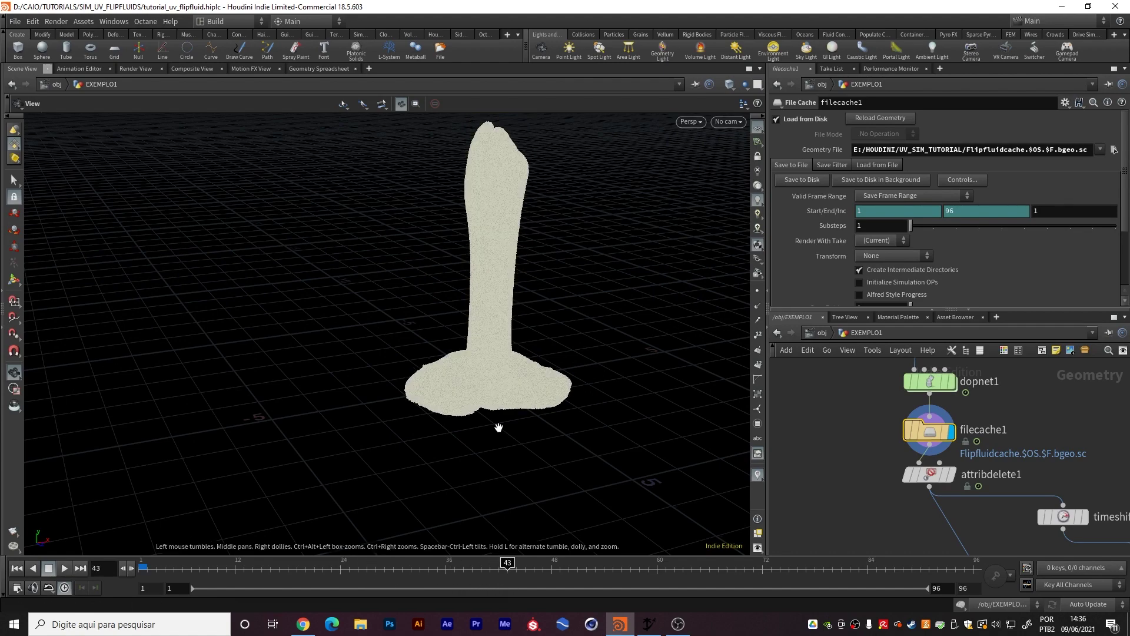
pyautogui.moveTo(499, 412); pyautogui.dragTo(419, 454, button='middle')
pyautogui.scroll(3, 442, 420)
pyautogui.moveTo(474, 399); pyautogui.dragTo(468, 432)
pyautogui.scroll(3, 465, 434)
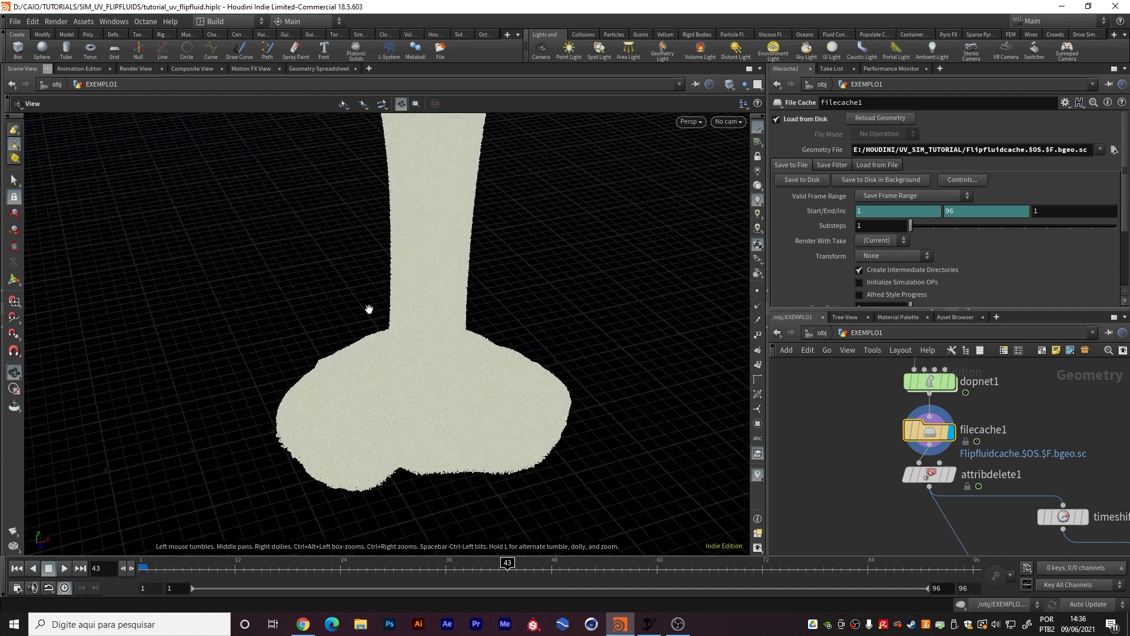
# Display attribdelete1 and review which point, primitive and detail attributes it removes and keeps
pyautogui.moveTo(1025, 445); pyautogui.dragTo(1012, 403, button='middle')
pyautogui.scroll(-2, 1006, 402)
pyautogui.click(900, 417)
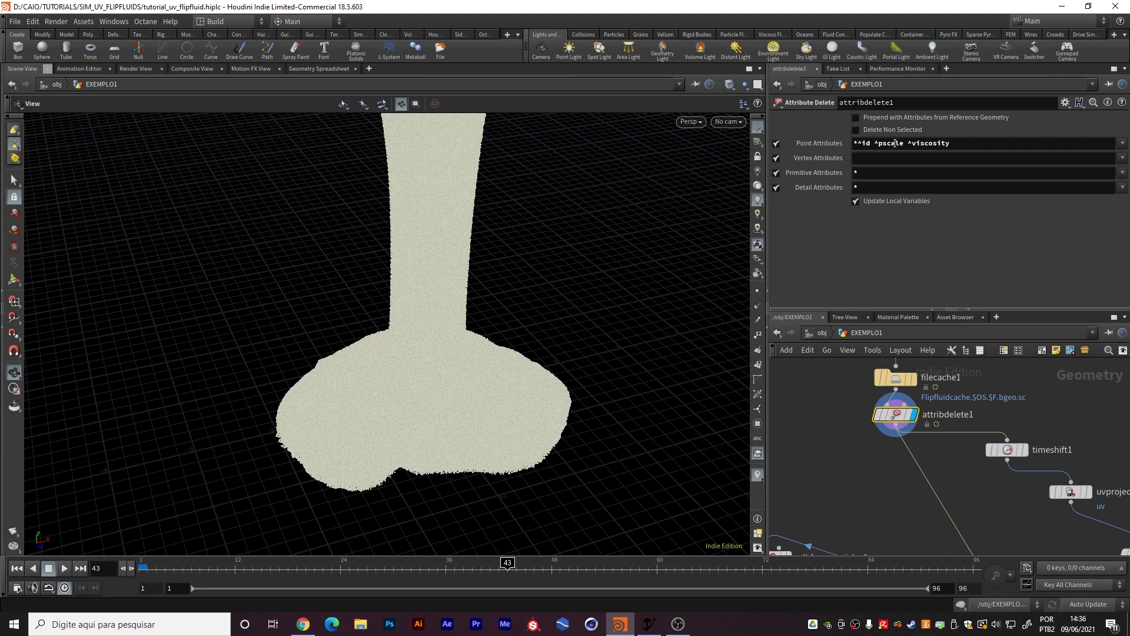
pyautogui.scroll(-6, 1008, 387)
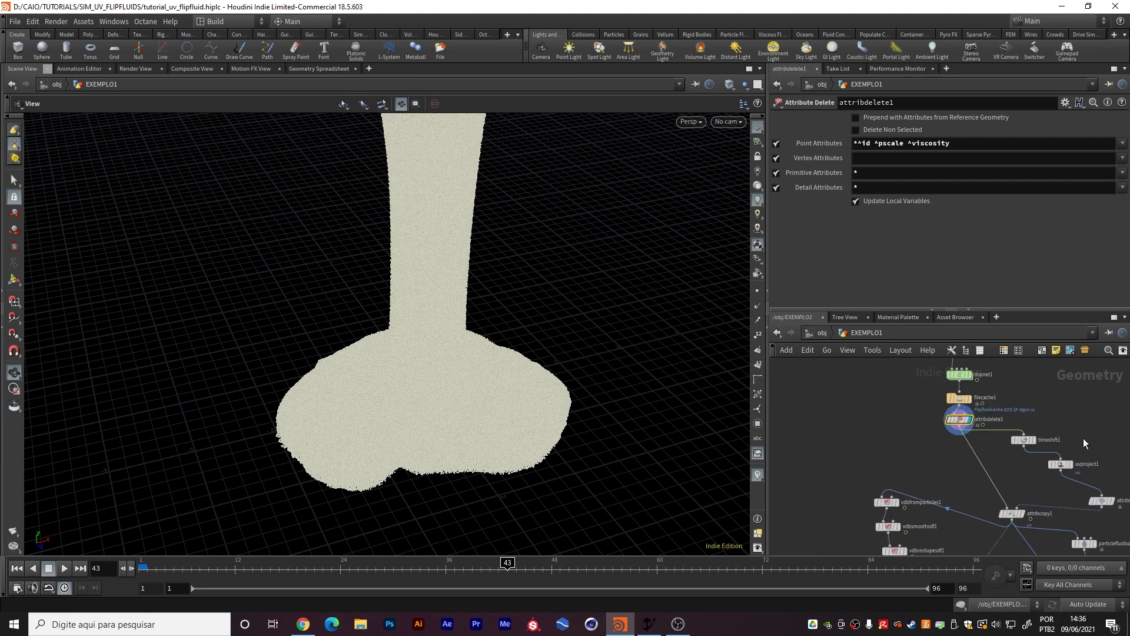
# Delete the old UV branch below attribdelete1, including timeshift1, uvproject1 and attribcopy1, along with the attribfrommap2 node
pyautogui.moveTo(1036, 400); pyautogui.dragTo(968, 449)
pyautogui.scroll(5, 1004, 429)
pyautogui.press('Delete')
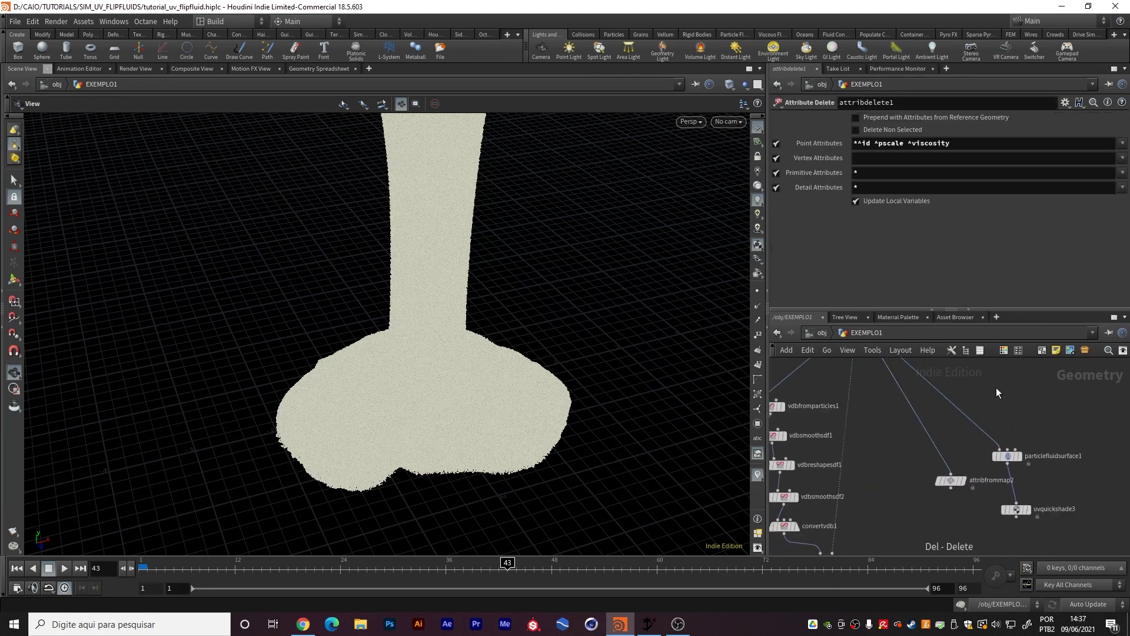
pyautogui.scroll(-4, 930, 382)
pyautogui.click(947, 442)
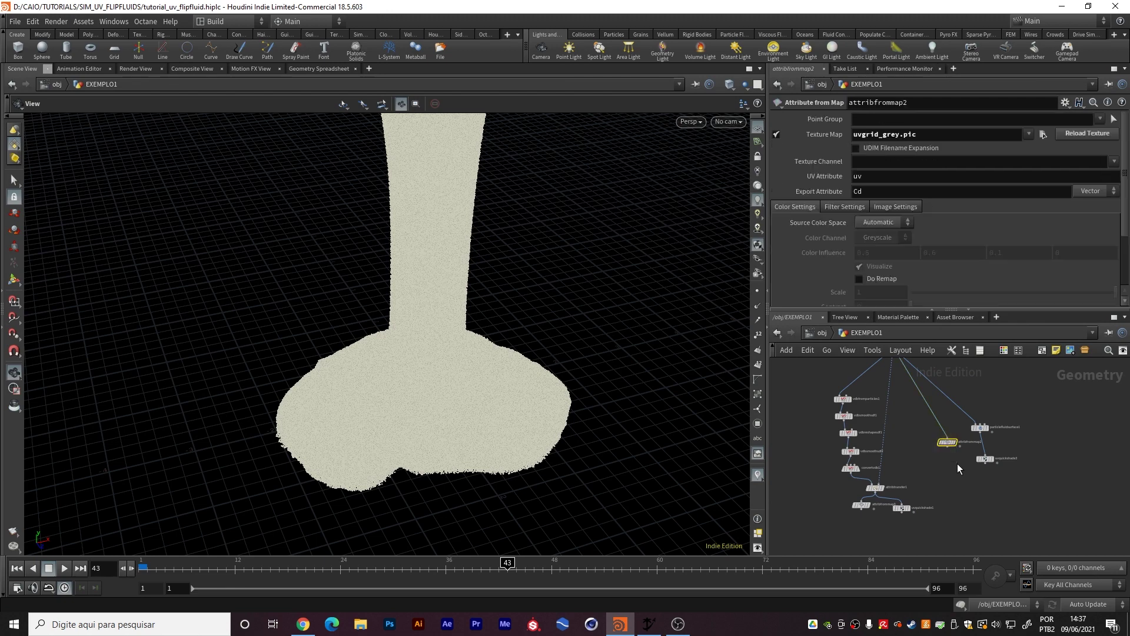
pyautogui.scroll(4, 960, 460)
pyautogui.press('Delete')
# Delete attribtransfer1, attribfrommap1 and uvquickshade1 from the end of the chain below convertvdb1
pyautogui.moveTo(925, 455); pyautogui.dragTo(1003, 410, button='middle')
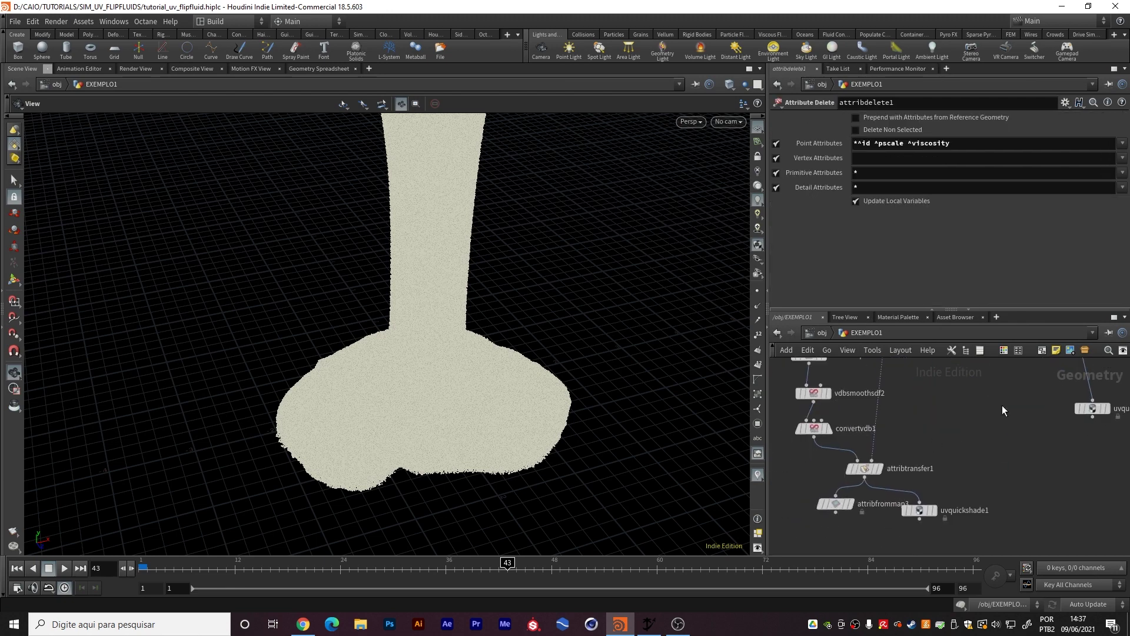
pyautogui.moveTo(973, 465); pyautogui.dragTo(831, 520)
pyautogui.press('Delete')
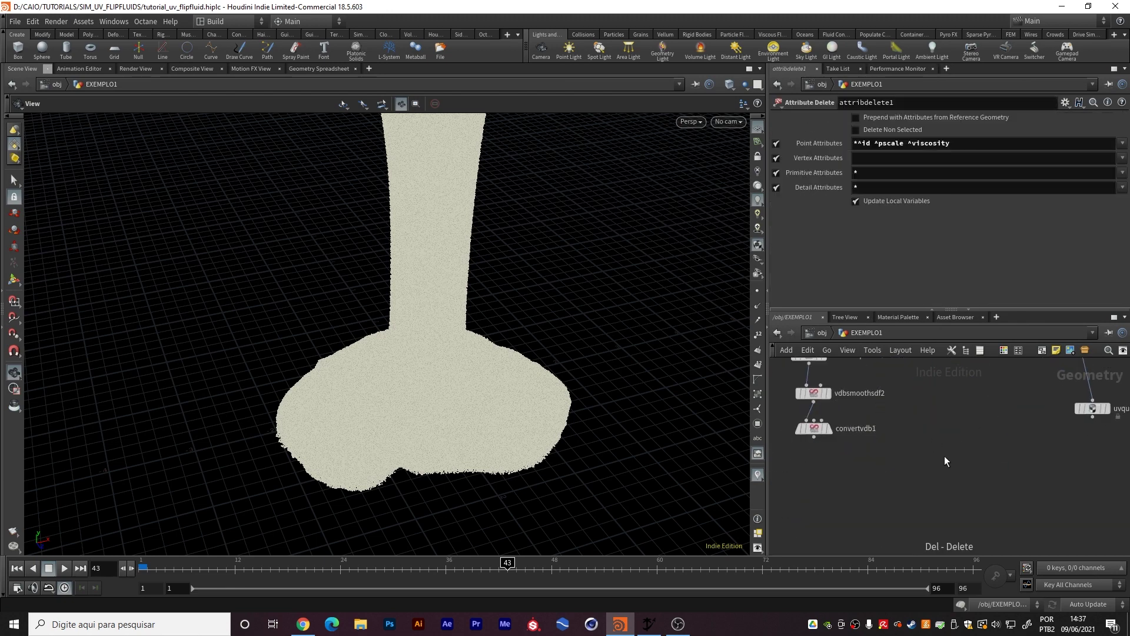
# Add a UV Project node wired to the output of attribdelete1 and place it beside the main branch
pyautogui.moveTo(973, 386); pyautogui.dragTo(965, 530, button='middle')
pyautogui.scroll(-3, 949, 470)
pyautogui.moveTo(927, 440); pyautogui.dragTo(944, 480, button='middle')
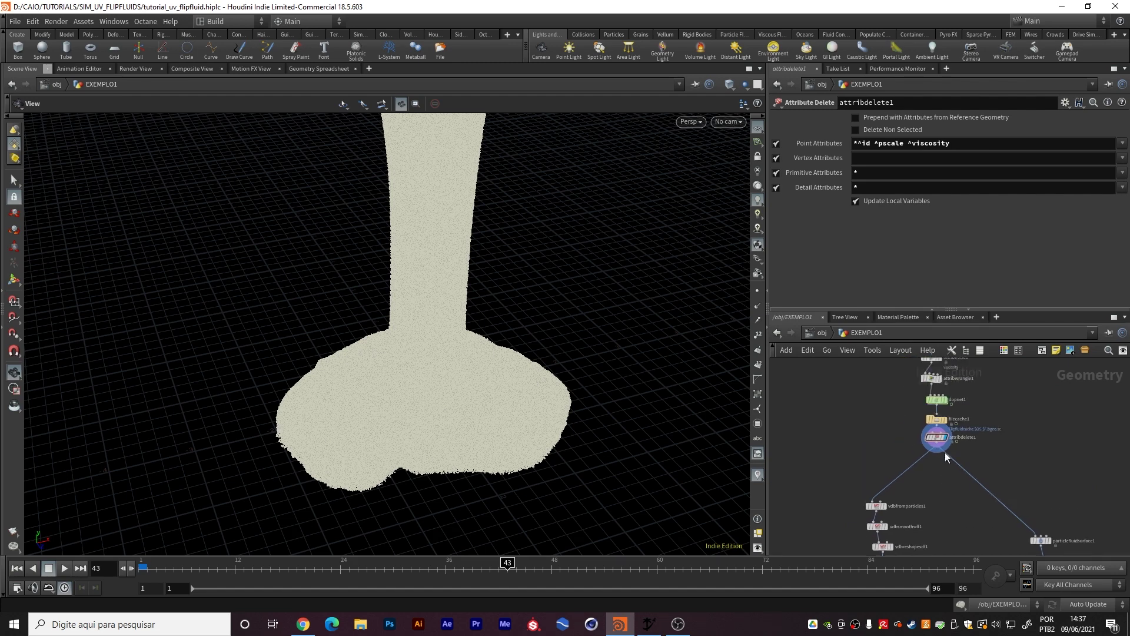
pyautogui.scroll(4, 945, 452)
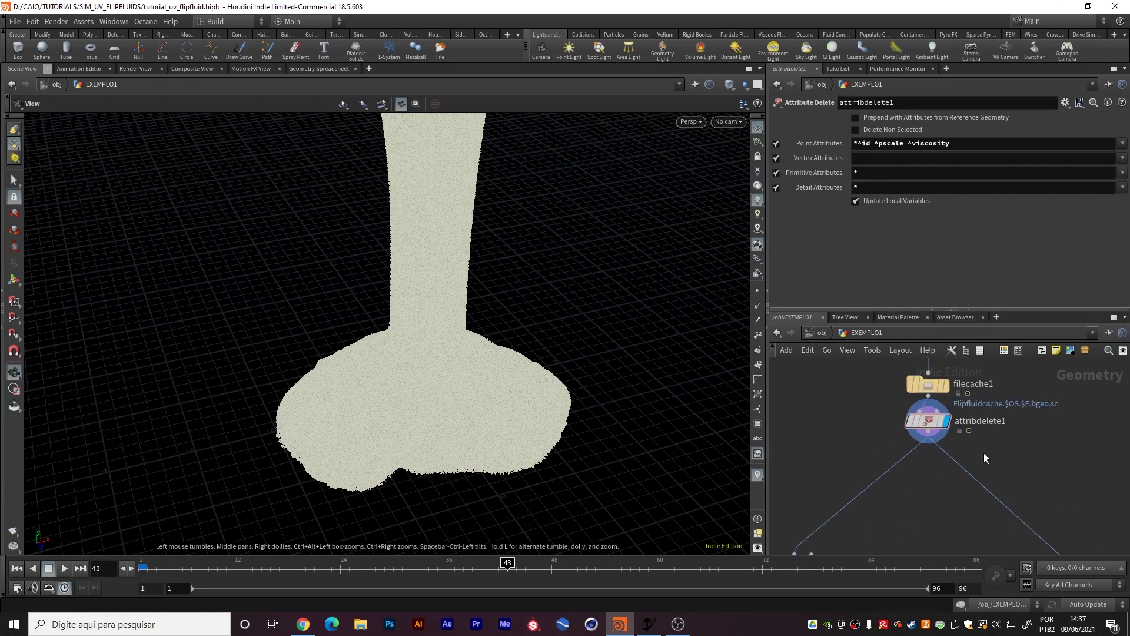
pyautogui.moveTo(983, 456); pyautogui.dragTo(926, 440, button='middle')
pyautogui.click(870, 423)
pyautogui.press('Tab')
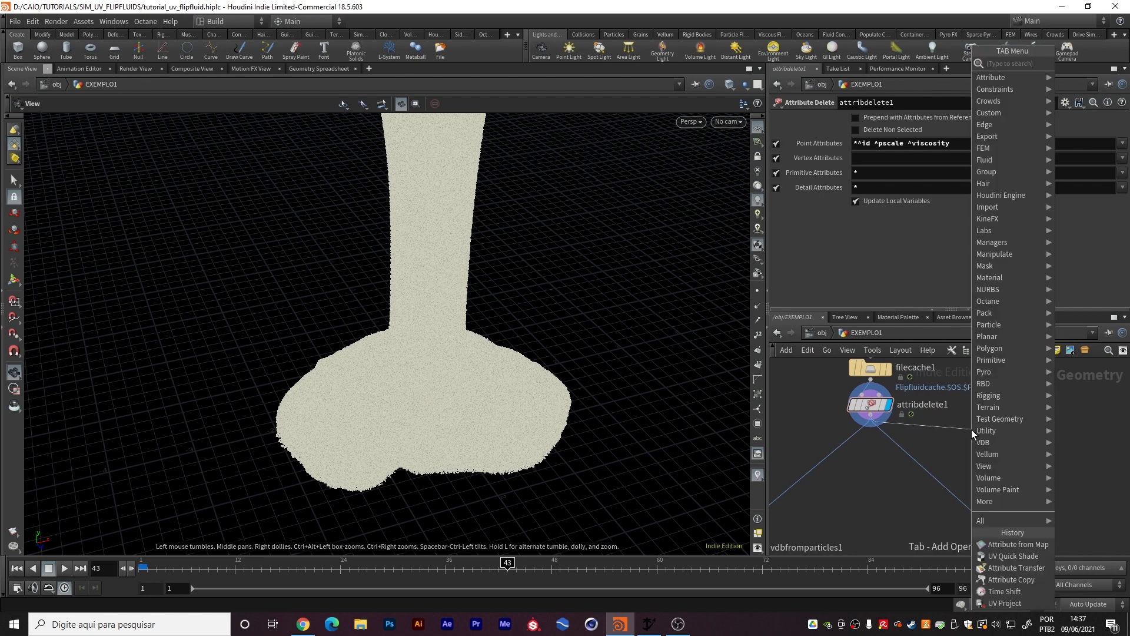
pyautogui.write('uv proj')
pyautogui.press('Return')
pyautogui.click(990, 452)
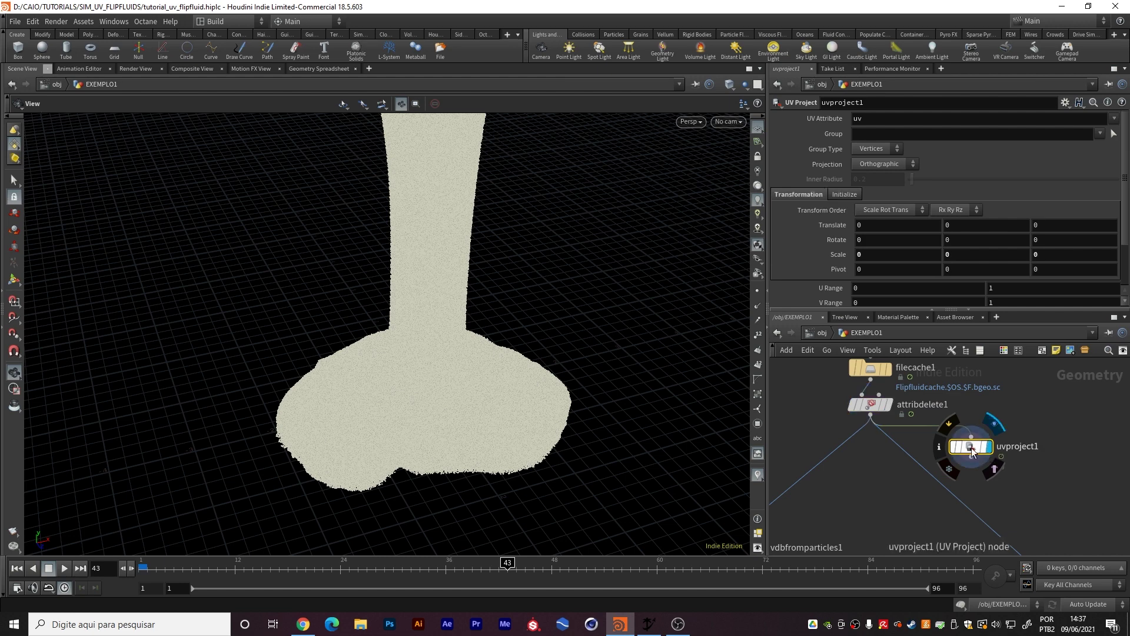
# Add an Attribute from Map node after uvproject1, display it and set its texture map to uvgrid_grey.pic
pyautogui.moveTo(1010, 459); pyautogui.dragTo(915, 430, button='middle')
pyautogui.click(875, 415)
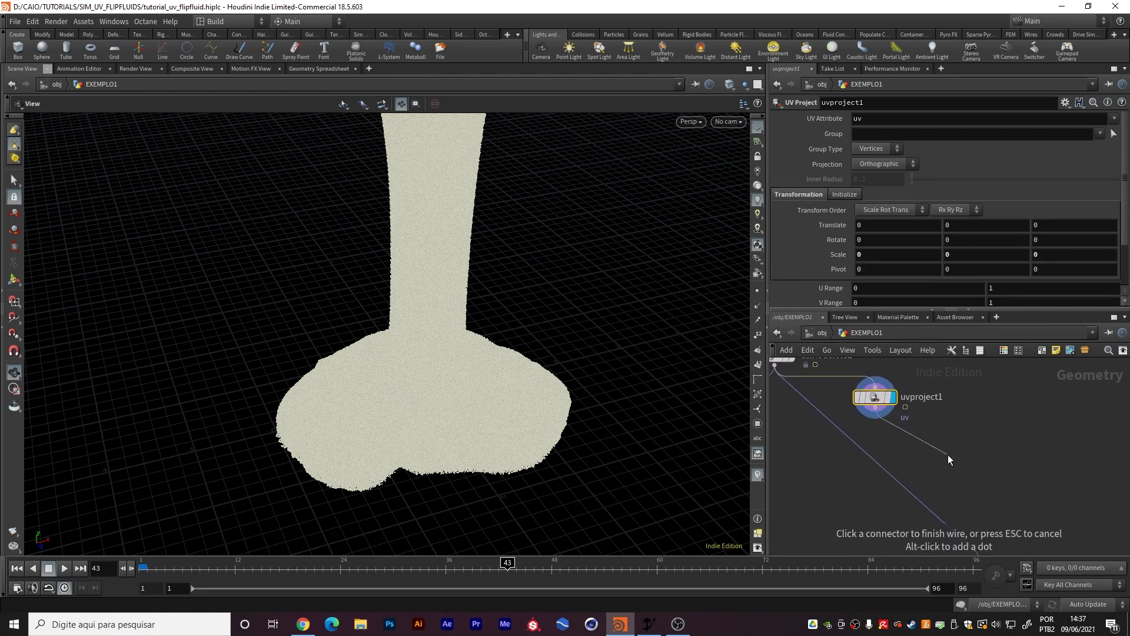
pyautogui.press('Tab')
pyautogui.write('at from')
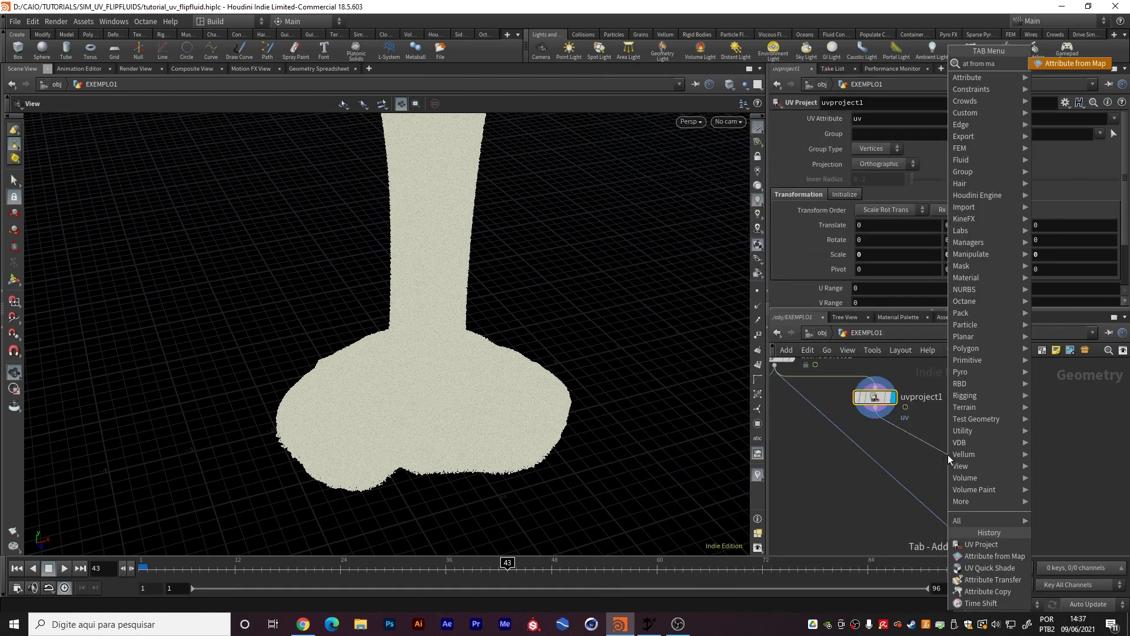
pyautogui.press('Return')
pyautogui.click(948, 455)
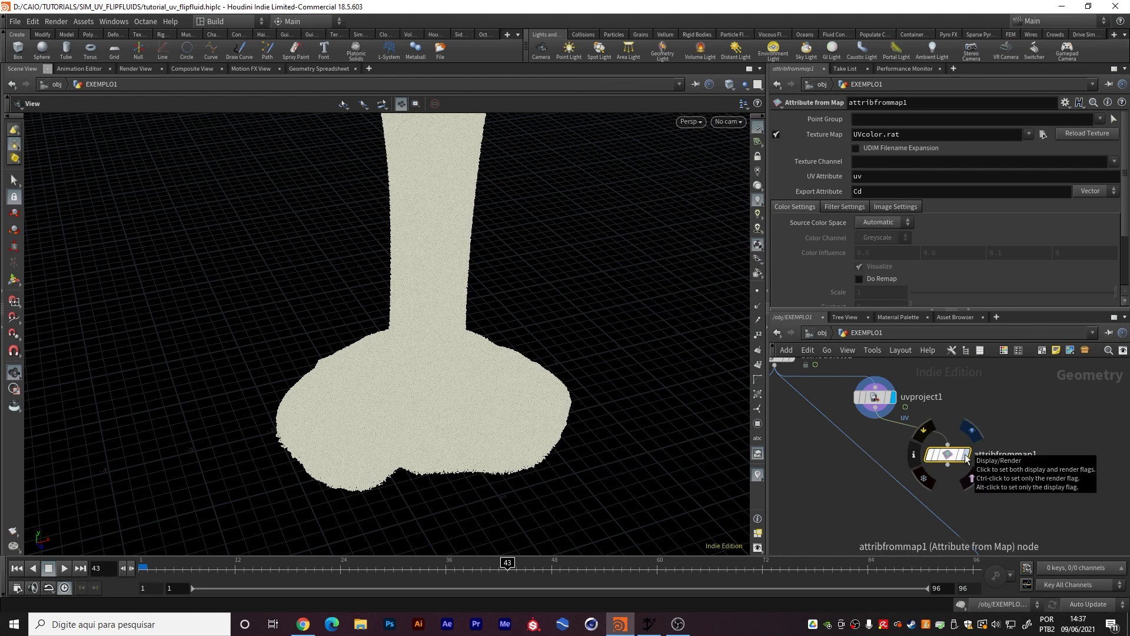
pyautogui.click(967, 455)
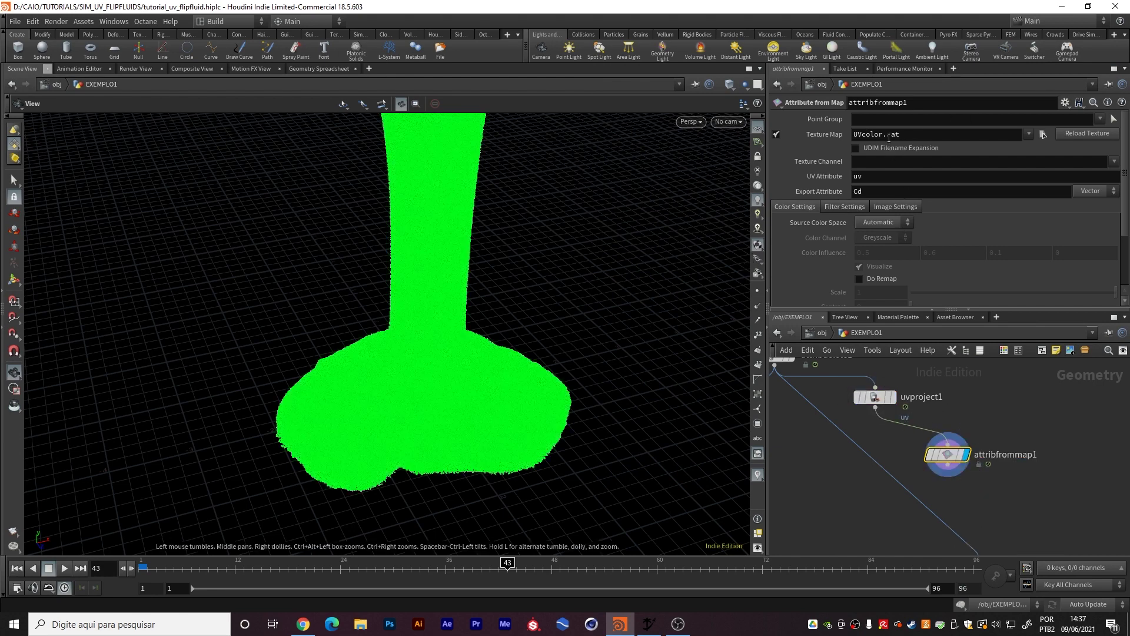
pyautogui.click(1027, 136)
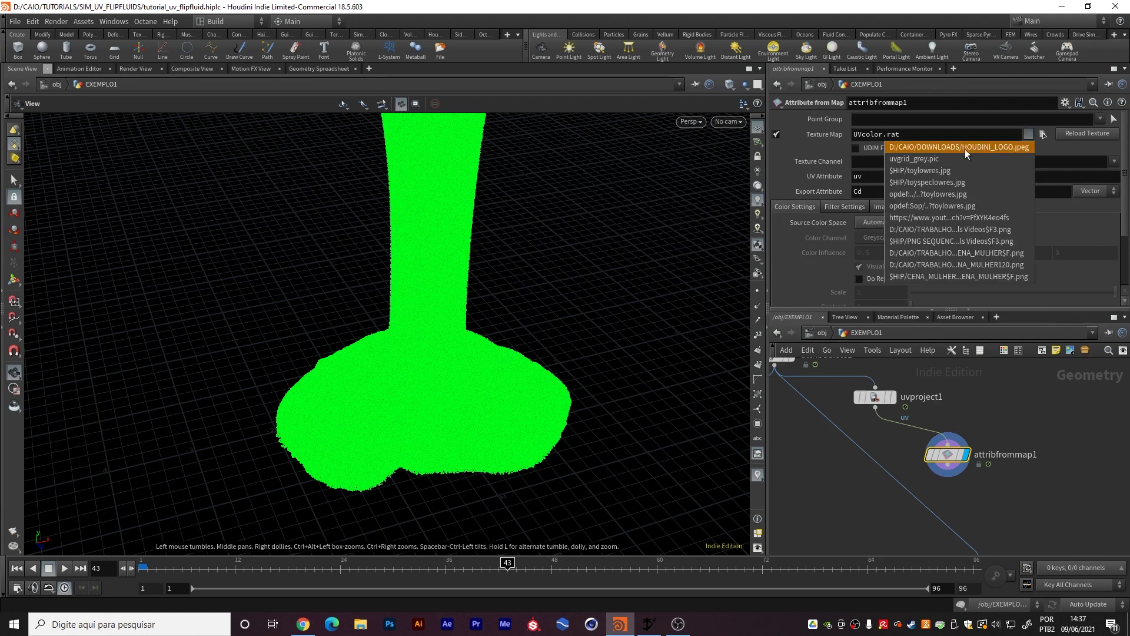
pyautogui.click(916, 158)
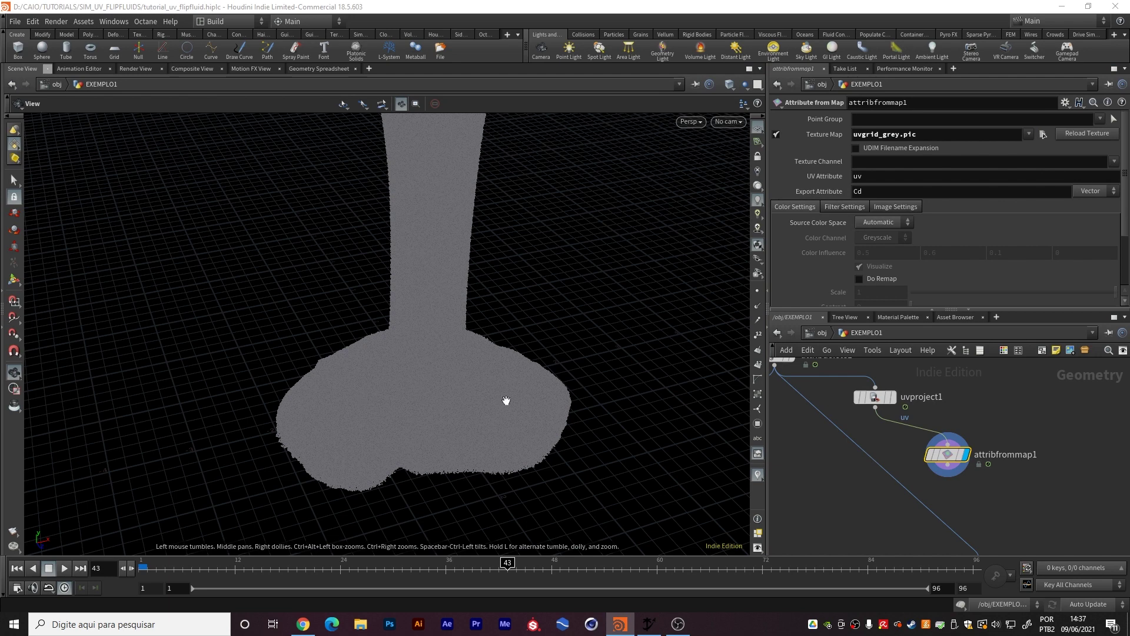
# Set uvproject1's group type to Points and initialize the orthographic projection with the To Best Plane method
pyautogui.click(876, 396)
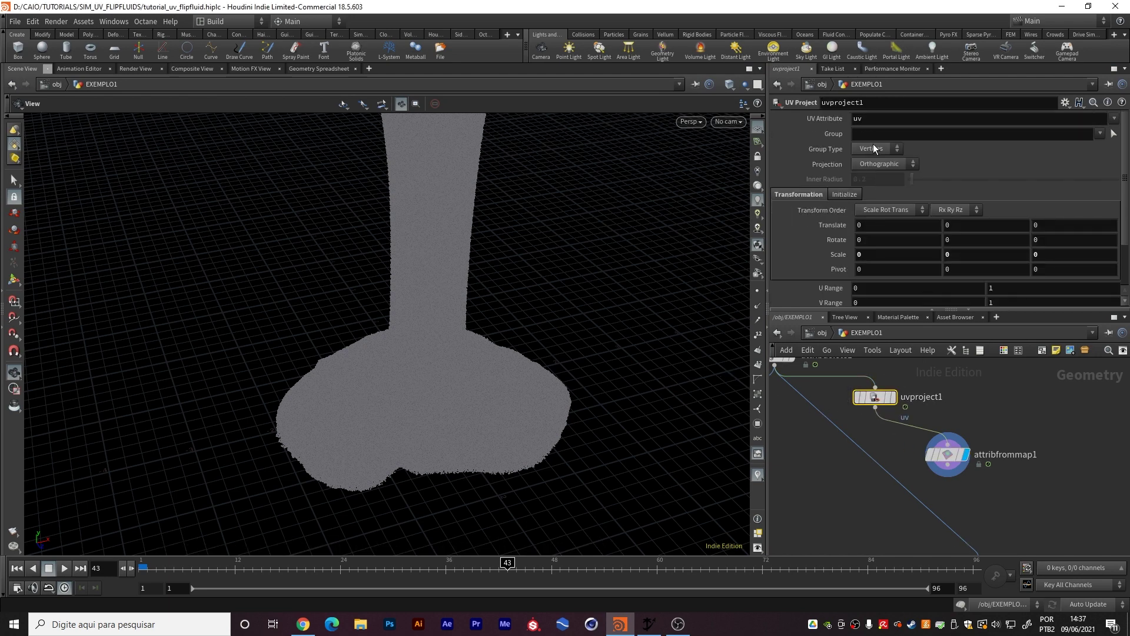
pyautogui.click(872, 171)
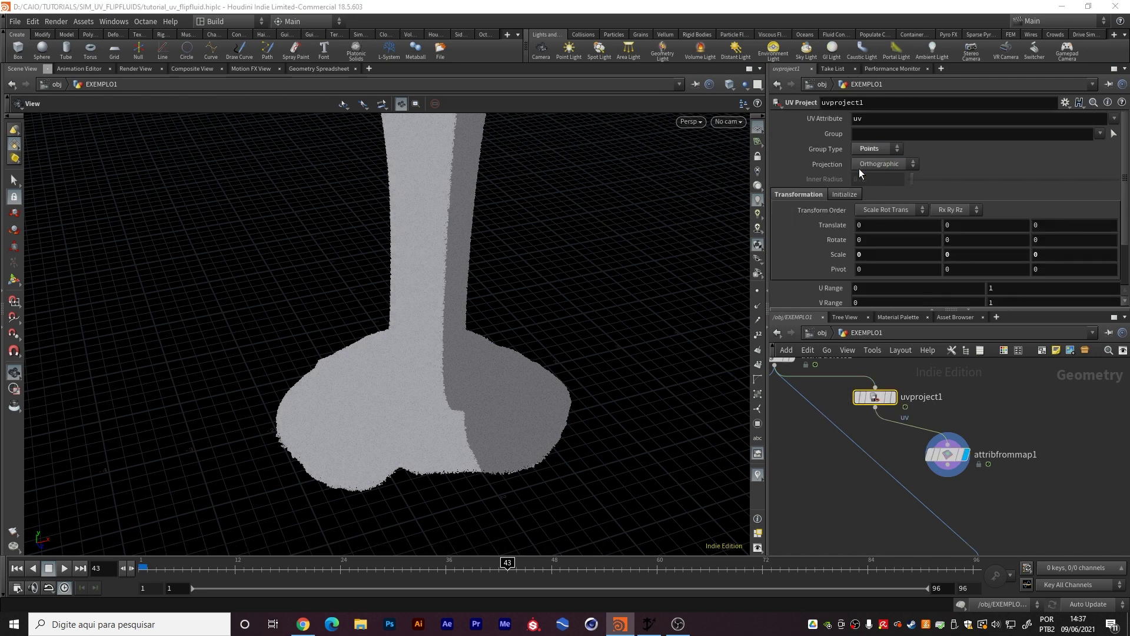
pyautogui.click(841, 198)
pyautogui.click(880, 224)
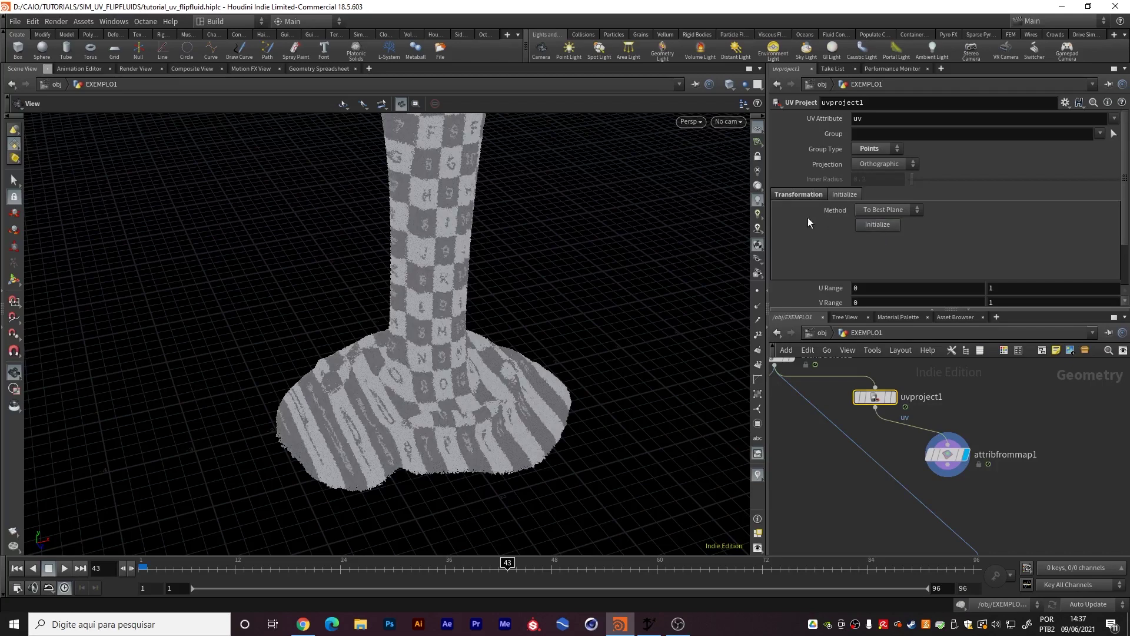
pyautogui.moveTo(467, 373); pyautogui.dragTo(434, 403)
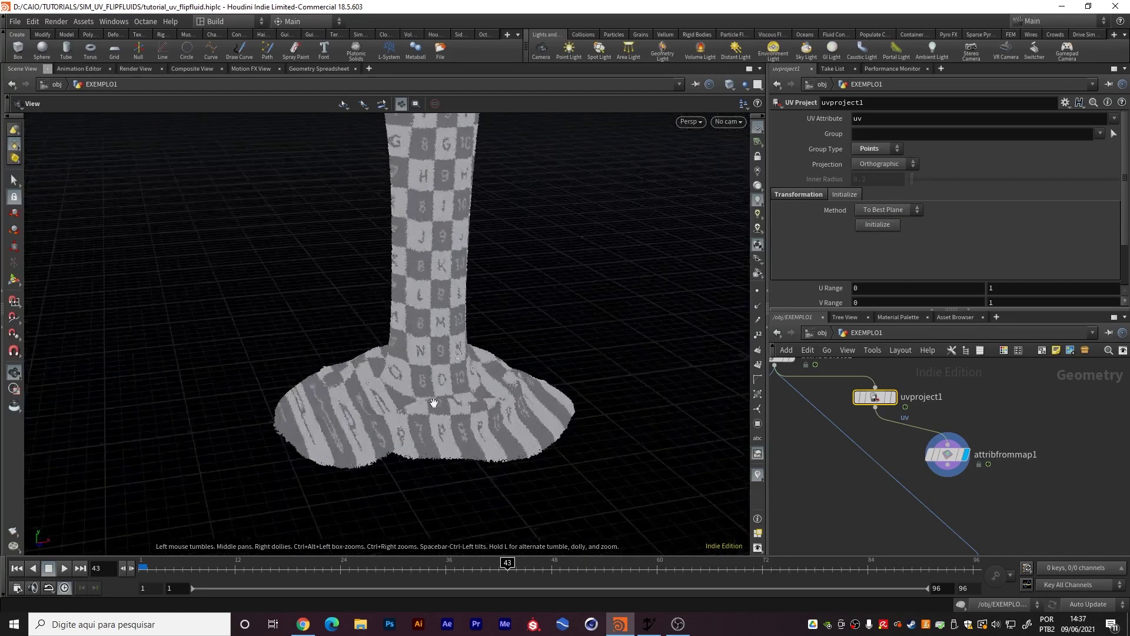
# Go to frame 60 and reinitialize uvproject1's projection to the best plane for the spread-out fluid
pyautogui.click(655, 575)
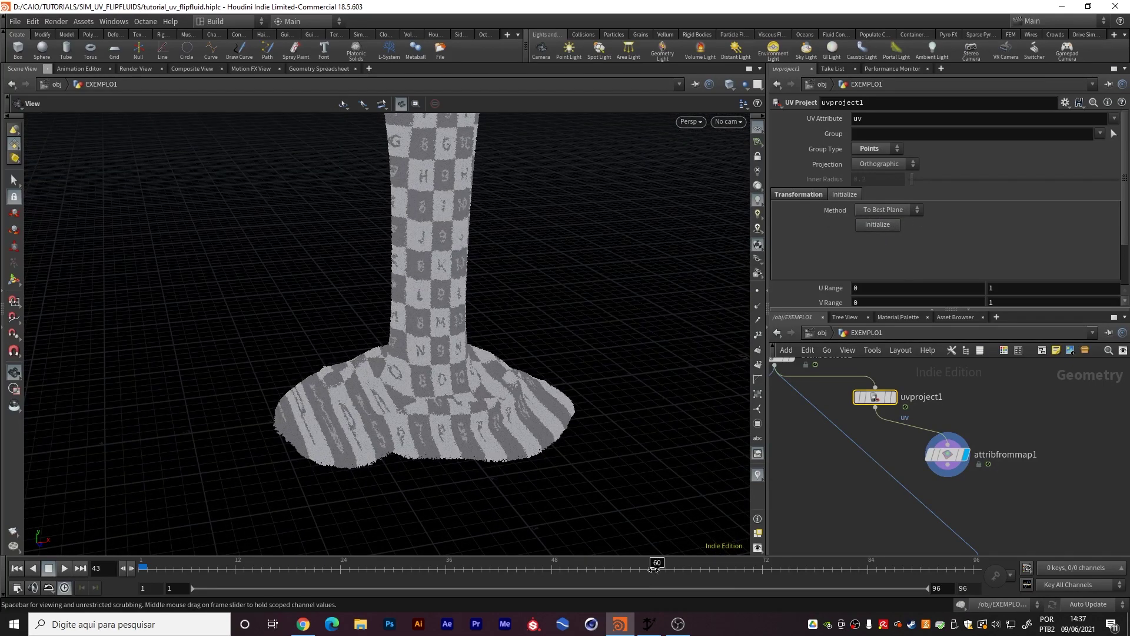
pyautogui.moveTo(495, 378); pyautogui.dragTo(506, 317)
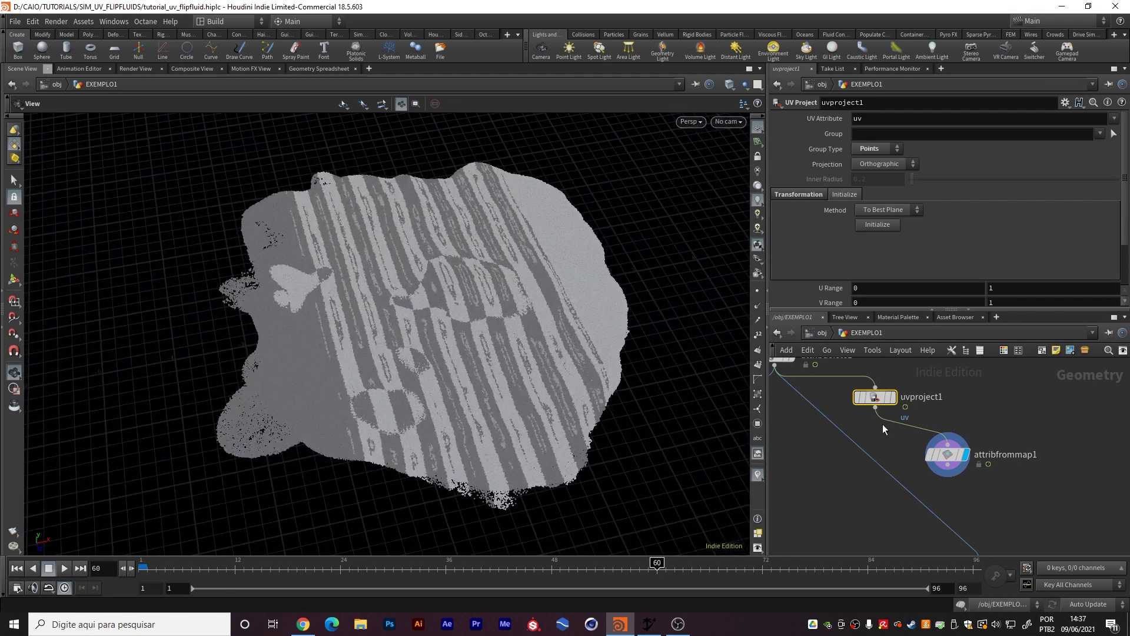
pyautogui.click(877, 224)
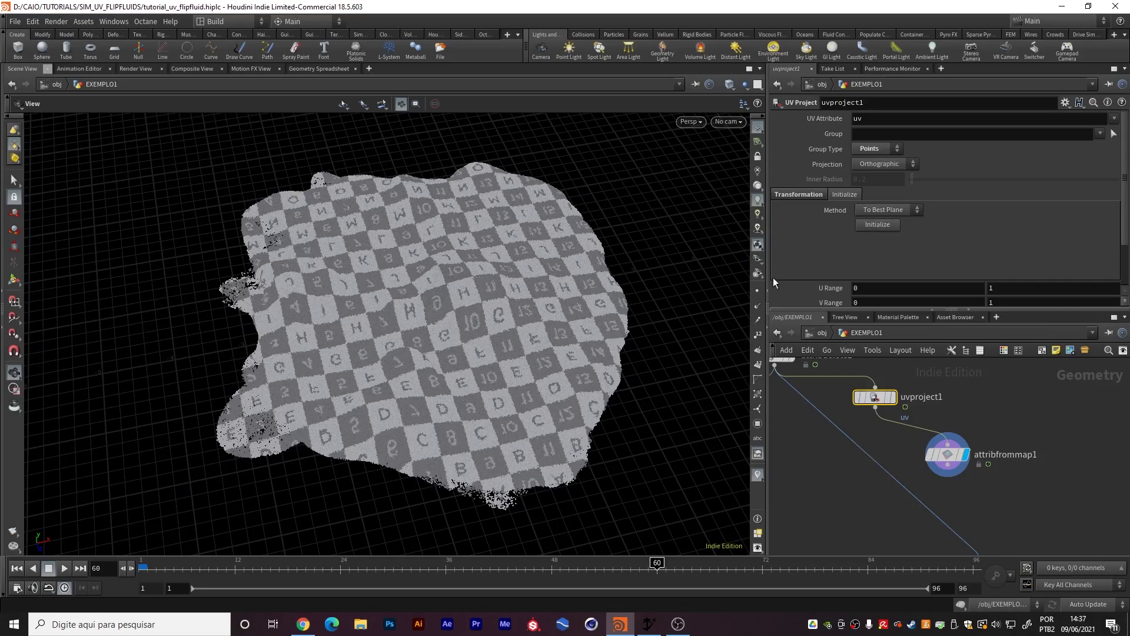
# Inspect the projected grid on the fluid and scrub through neighbouring frames, ending at frame 60
pyautogui.moveTo(400, 294); pyautogui.dragTo(496, 266)
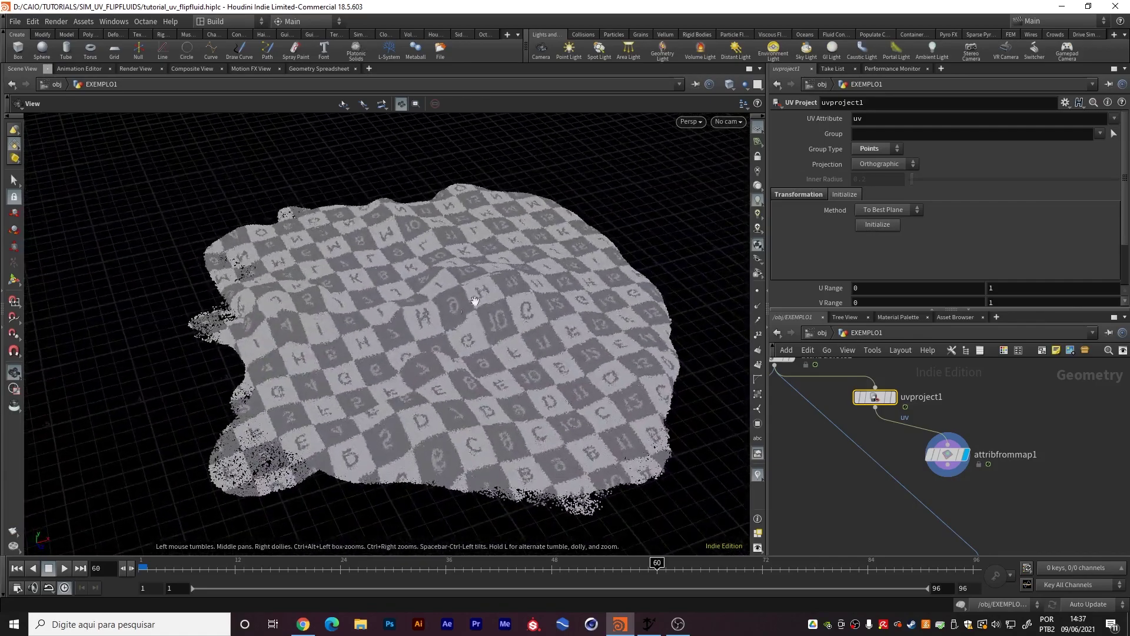
pyautogui.moveTo(539, 394); pyautogui.dragTo(526, 387, button='middle')
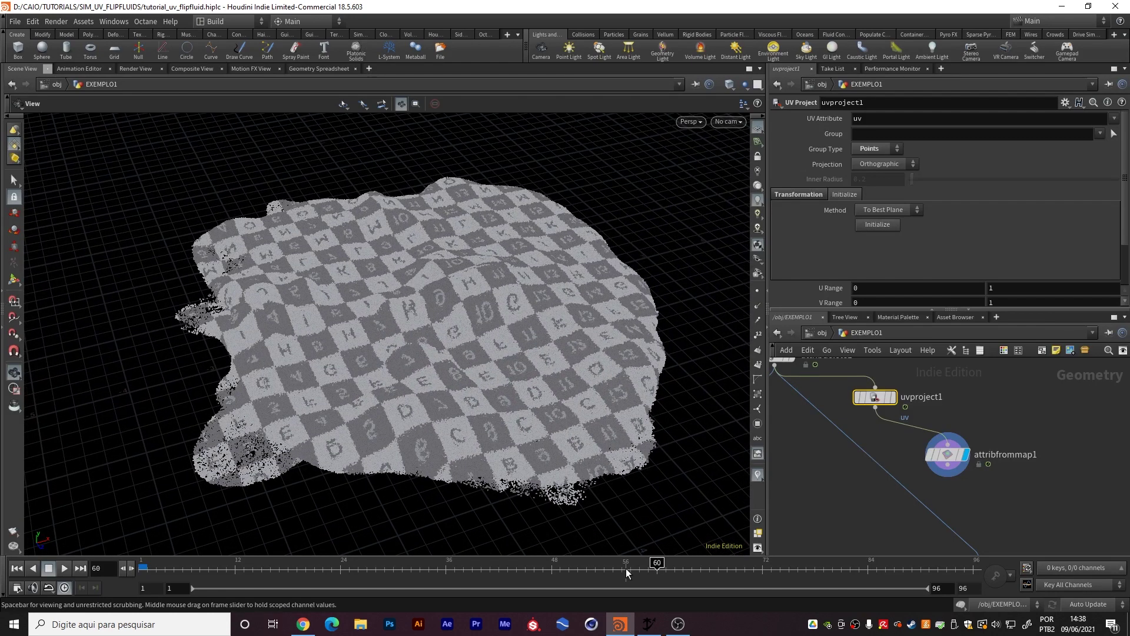
pyautogui.moveTo(581, 573)
pyautogui.mouseDown()
pyautogui.moveTo(544, 566)
pyautogui.moveTo(630, 572)
pyautogui.mouseUp()
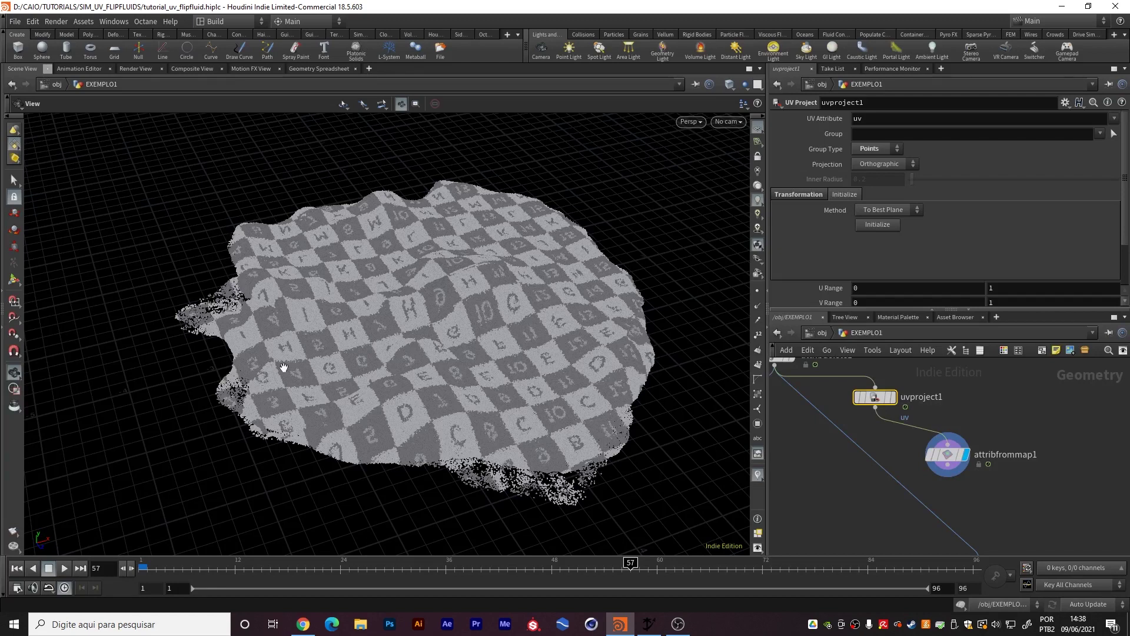
pyautogui.click(654, 579)
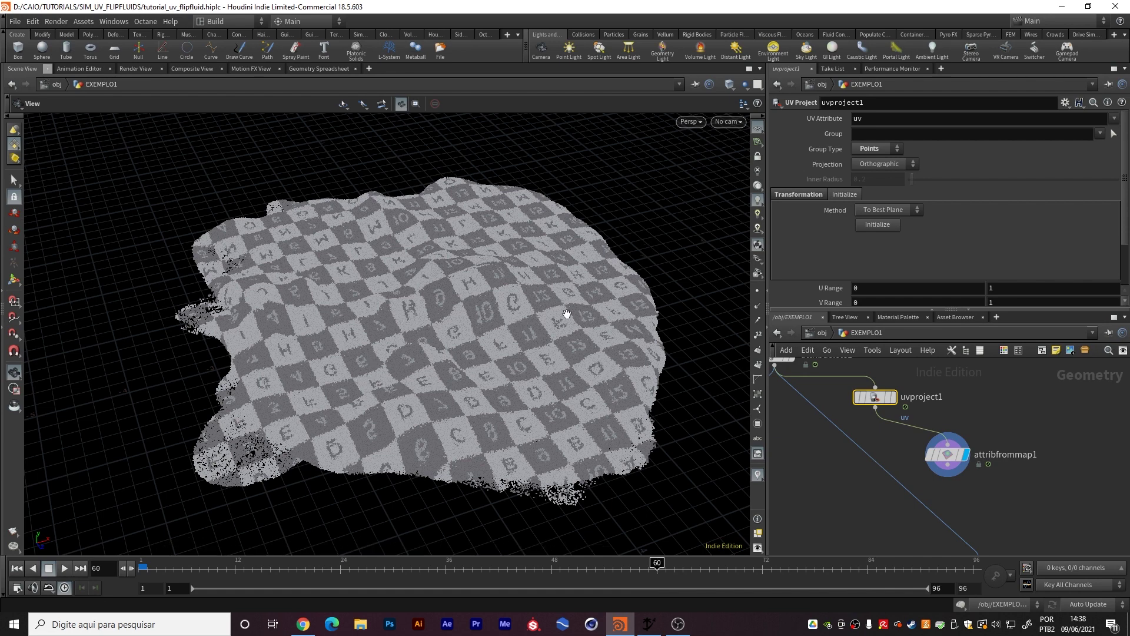
# Add a Time Shift node and insert it between attribdelete1 and uvproject1
pyautogui.moveTo(982, 400); pyautogui.dragTo(1016, 419, button='middle')
pyautogui.press('Tab')
pyautogui.write('time')
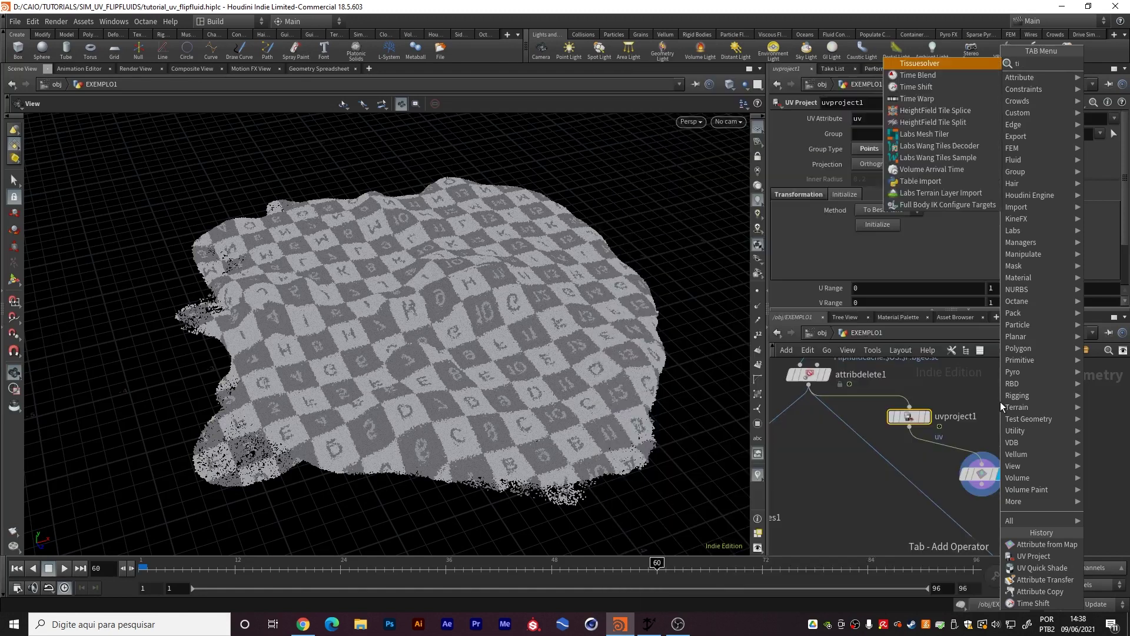
pyautogui.press('Down')
pyautogui.press('Return')
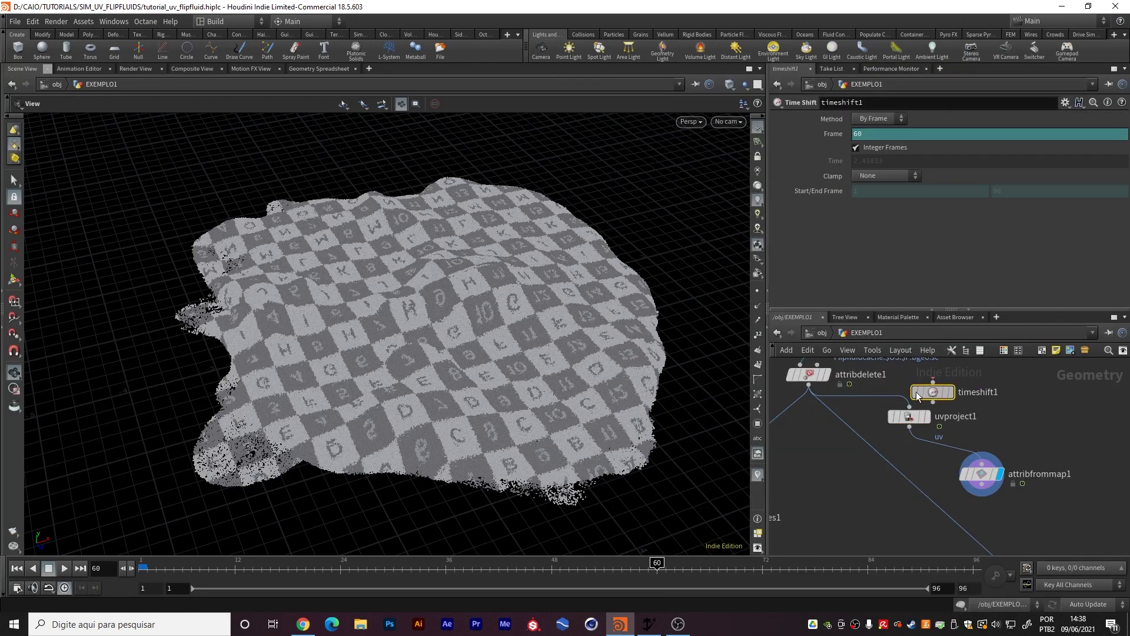
pyautogui.click(872, 405)
# Remove the animation channel from timeshift1's Frame parameter and set it to 72
pyautogui.rightClick(872, 135)
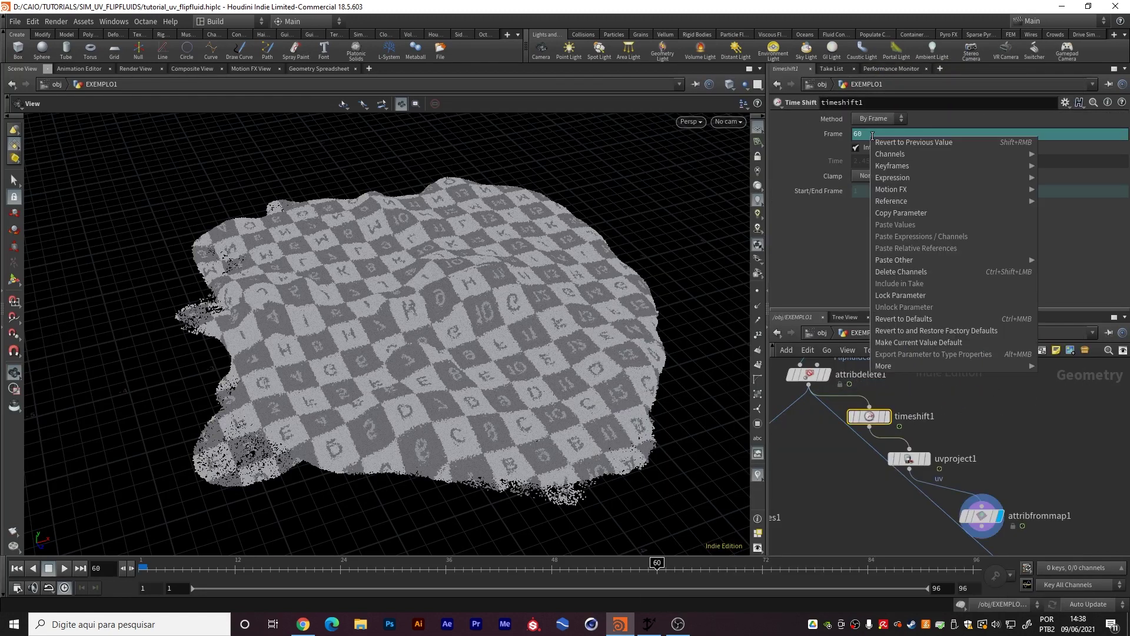
pyautogui.click(926, 270)
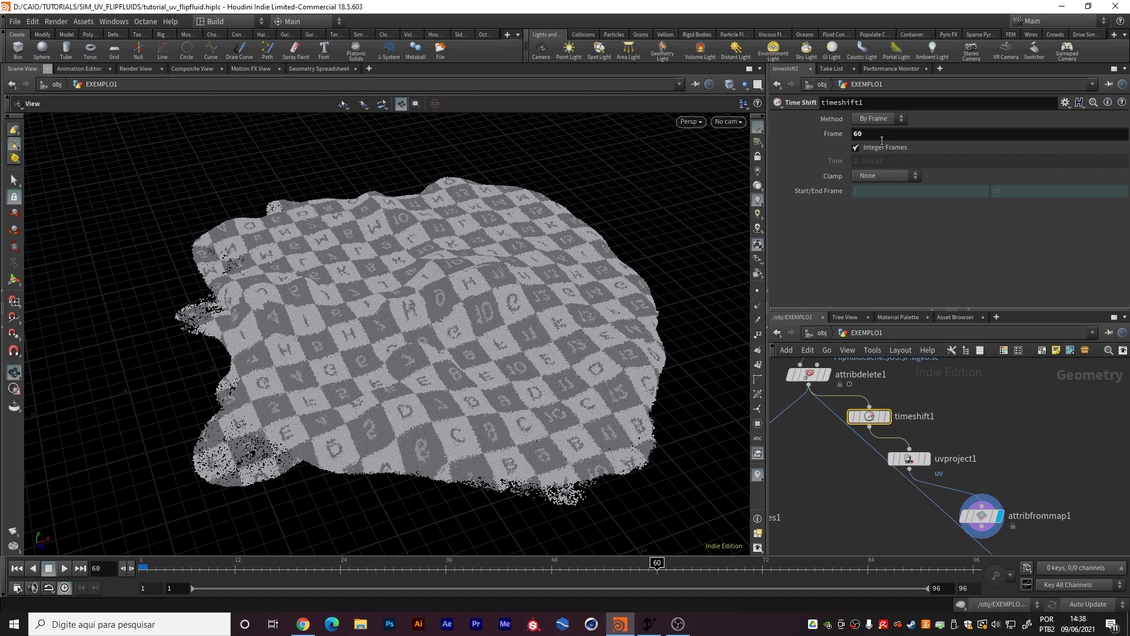
pyautogui.doubleClick(881, 137)
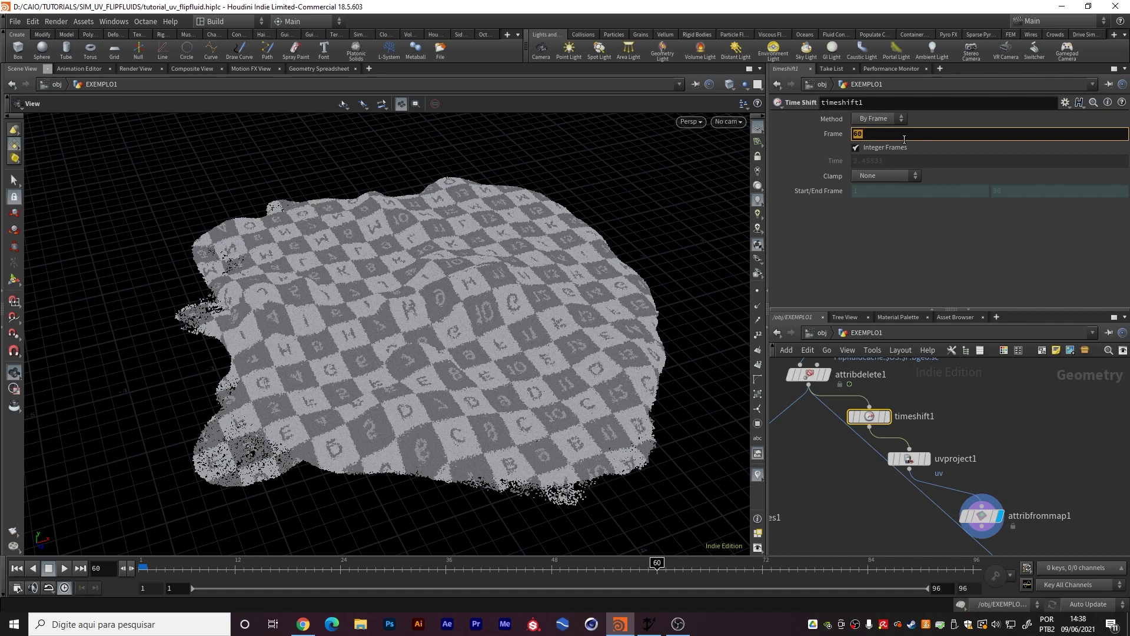
pyautogui.press('Return')
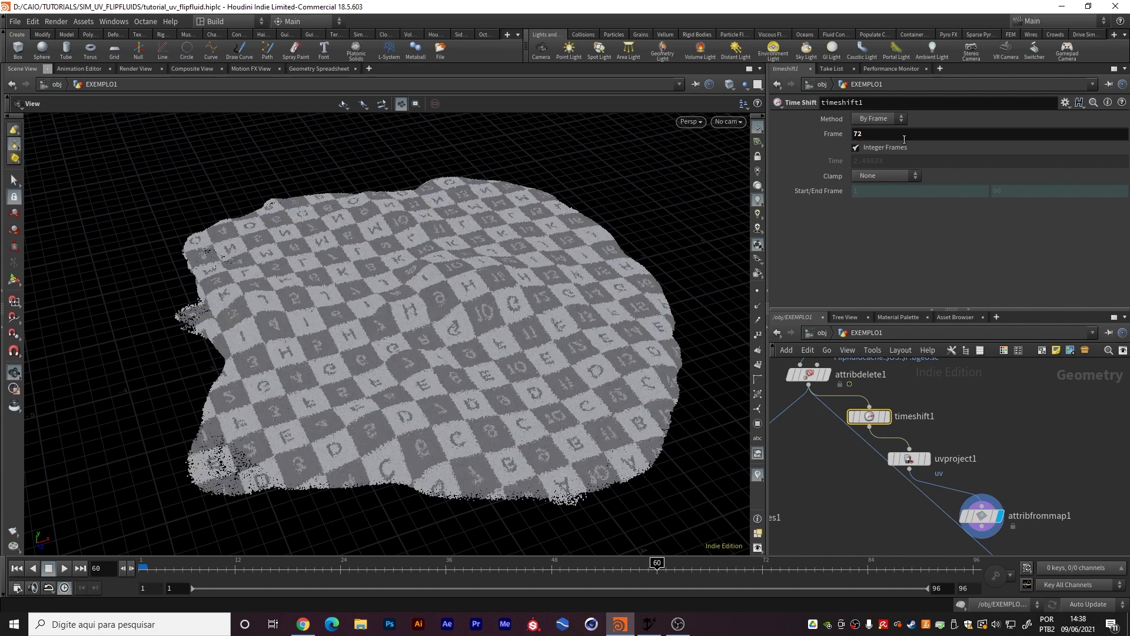
pyautogui.moveTo(371, 391); pyautogui.dragTo(356, 287)
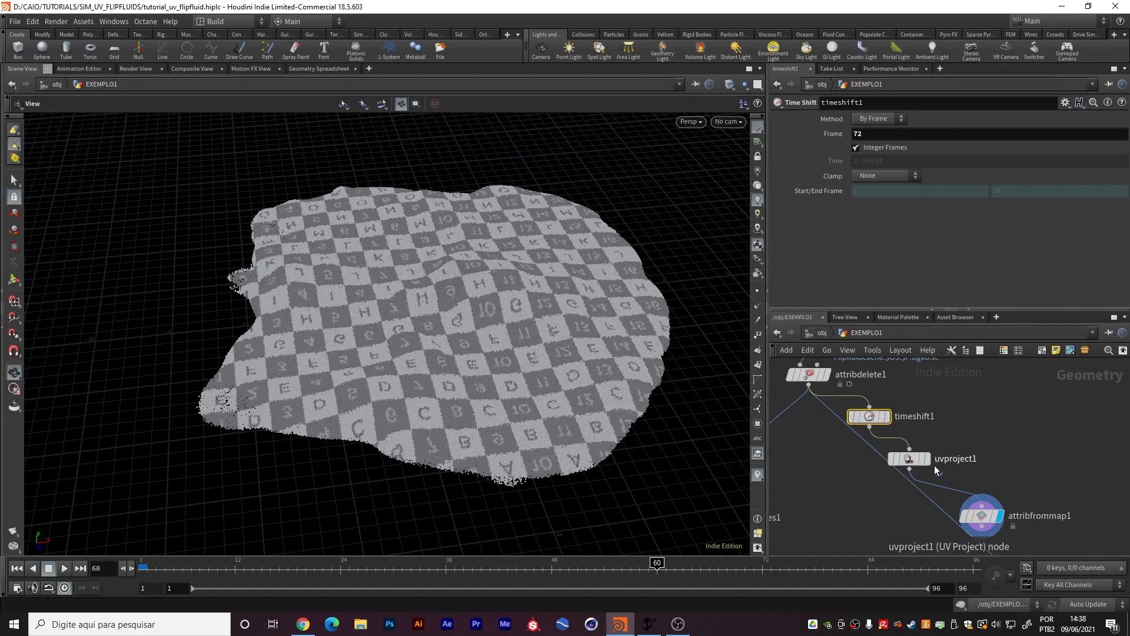
pyautogui.moveTo(1018, 477); pyautogui.dragTo(1071, 449, button='middle')
pyautogui.moveTo(916, 479); pyautogui.dragTo(959, 494, button='middle')
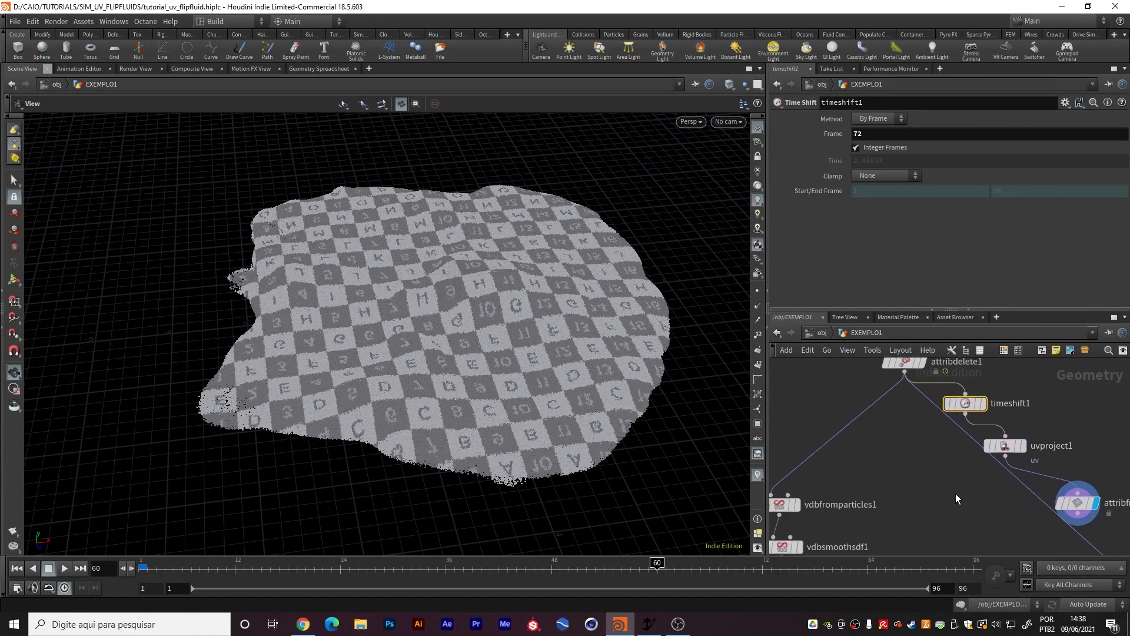
pyautogui.scroll(-1, 939, 479)
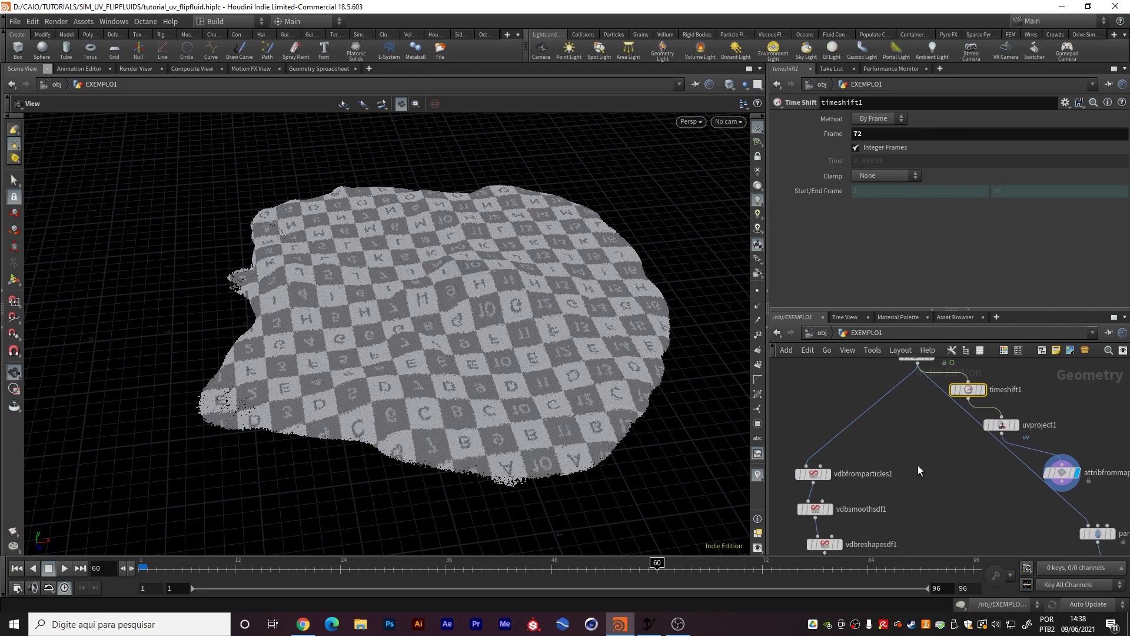
pyautogui.press('Tab')
pyautogui.write('copy a')
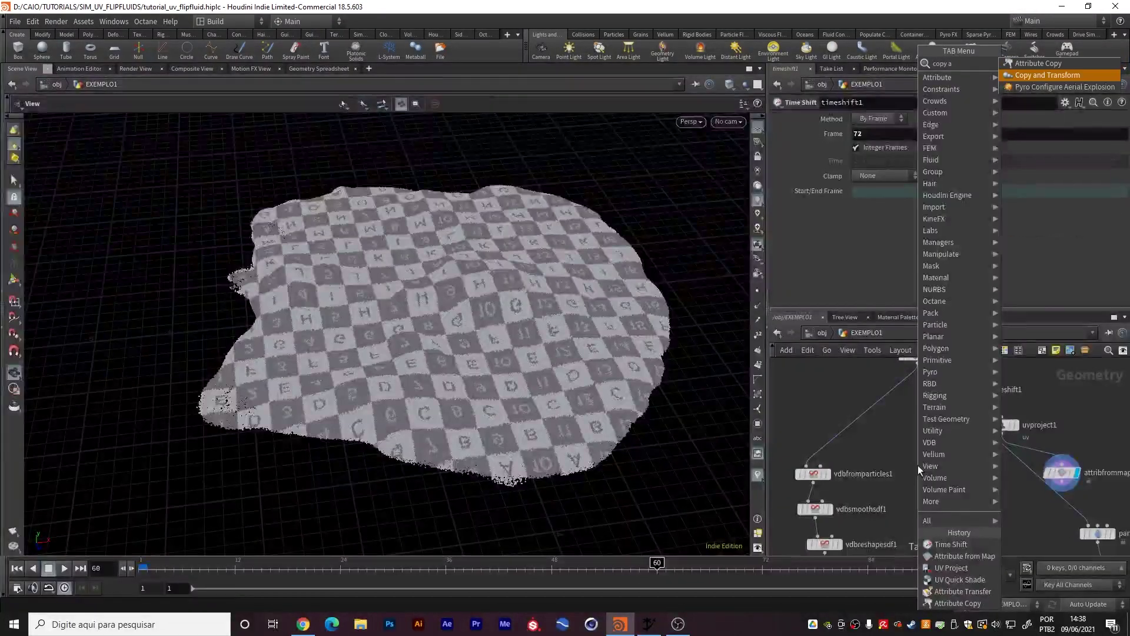
pyautogui.press('Return')
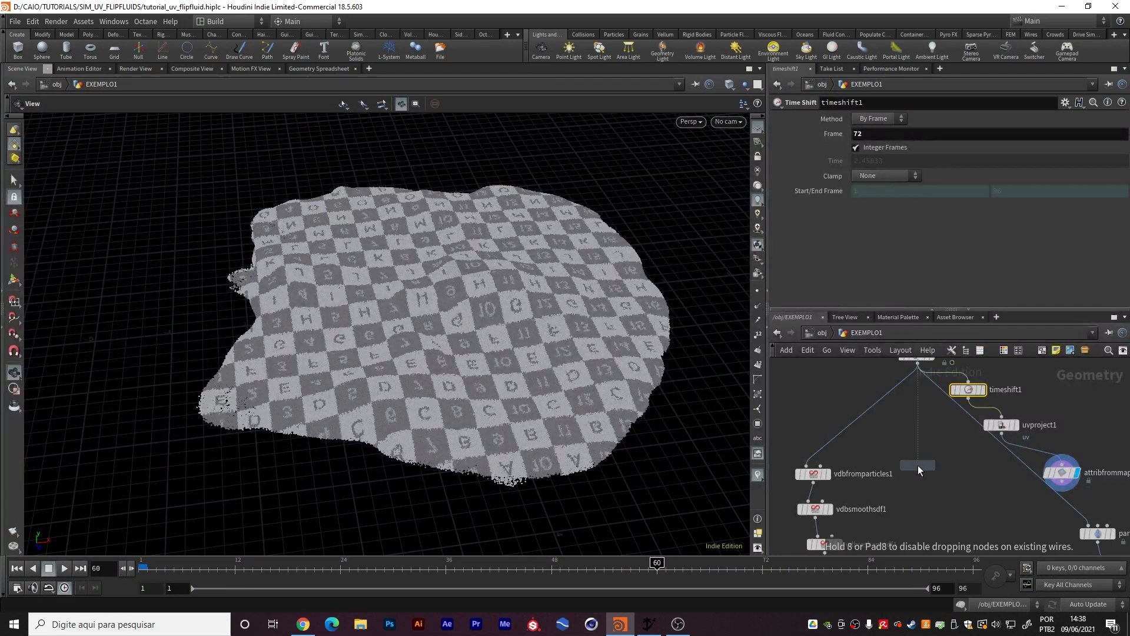
pyautogui.click(917, 465)
# Add an Attribute Copy node in the empty space between vdbfromparticles1 and the UV projection branch
pyautogui.press('Tab')
pyautogui.write('at')
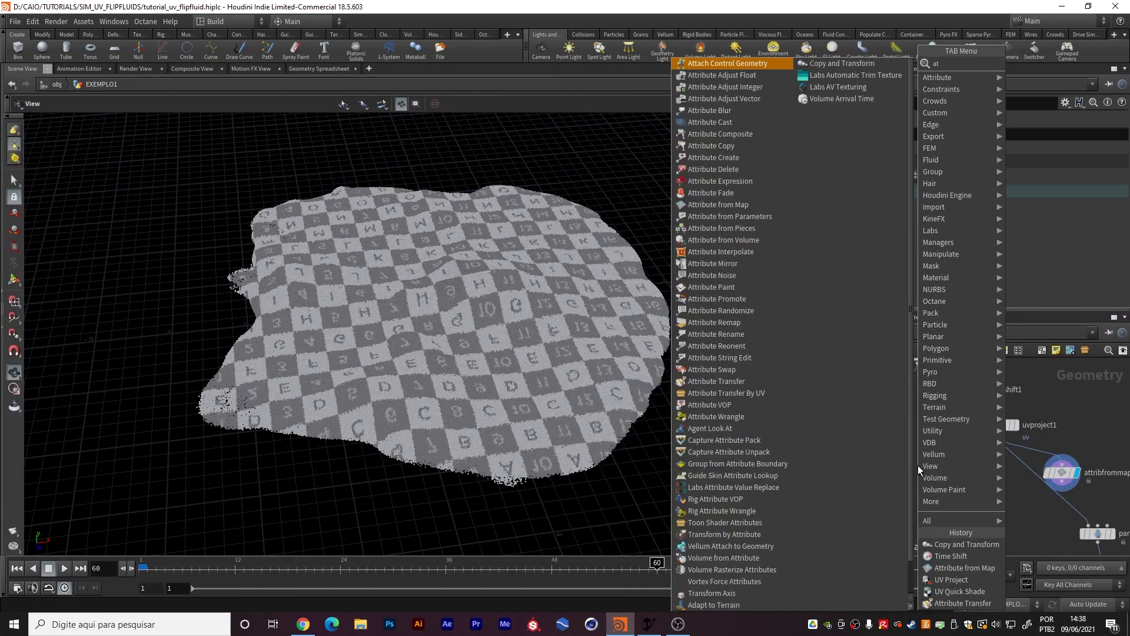
pyautogui.write(' copy')
pyautogui.press('Return')
pyautogui.click(918, 465)
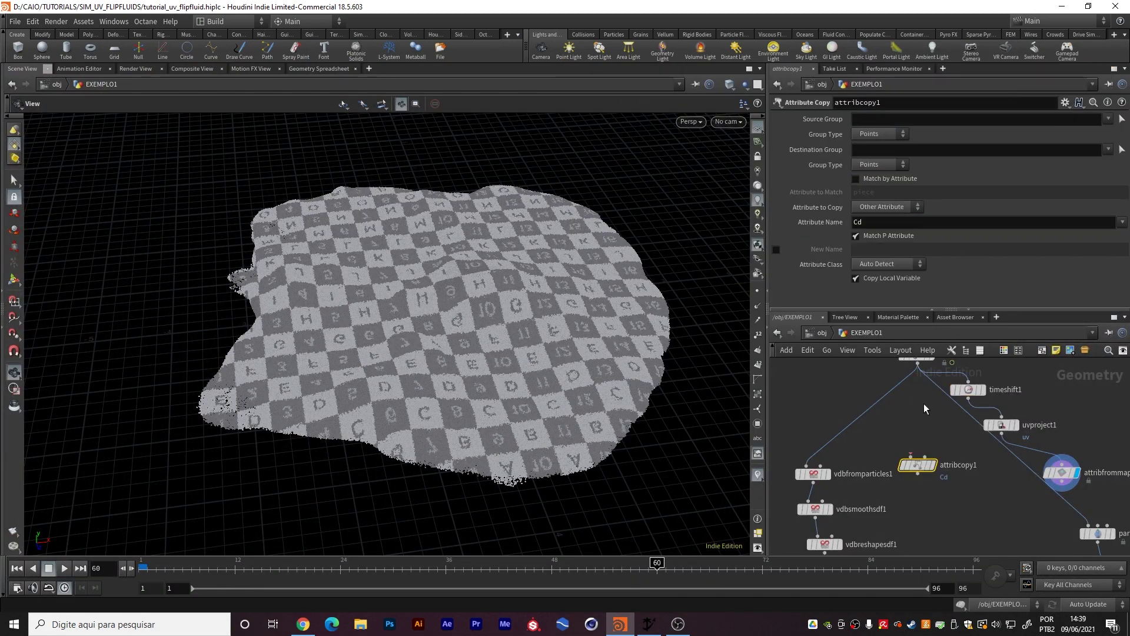
# Connect uvproject1 to attribcopy1's second input and attribdelete1 to its first input, and display attribcopy1
pyautogui.click(1002, 435)
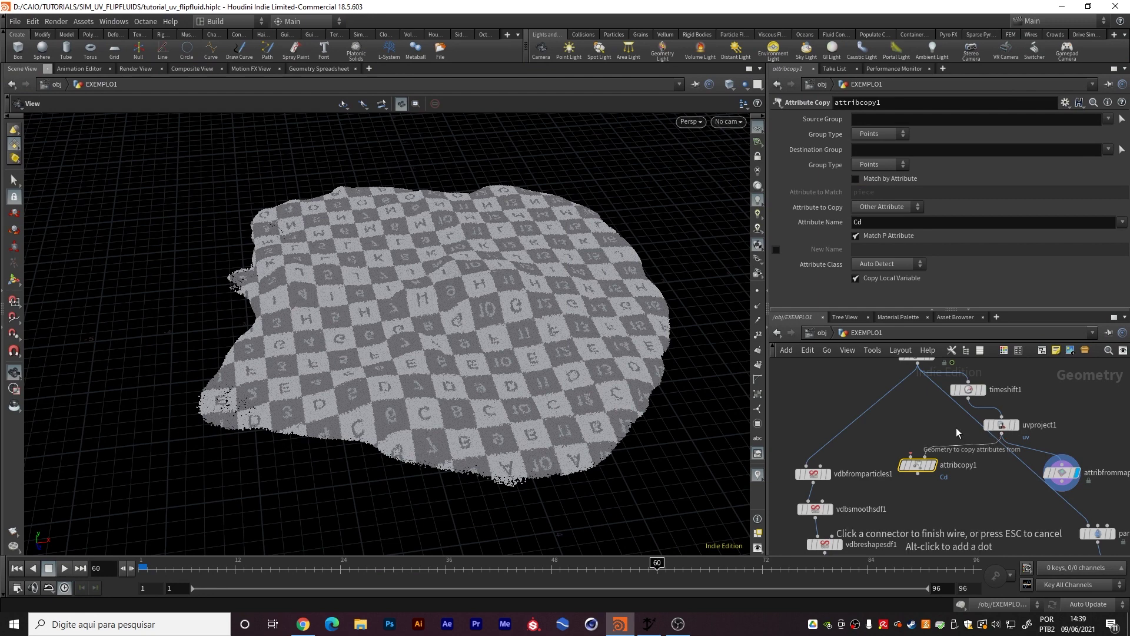
pyautogui.click(925, 457)
pyautogui.click(912, 457)
pyautogui.click(917, 423)
pyautogui.moveTo(972, 528); pyautogui.dragTo(985, 429, button='middle')
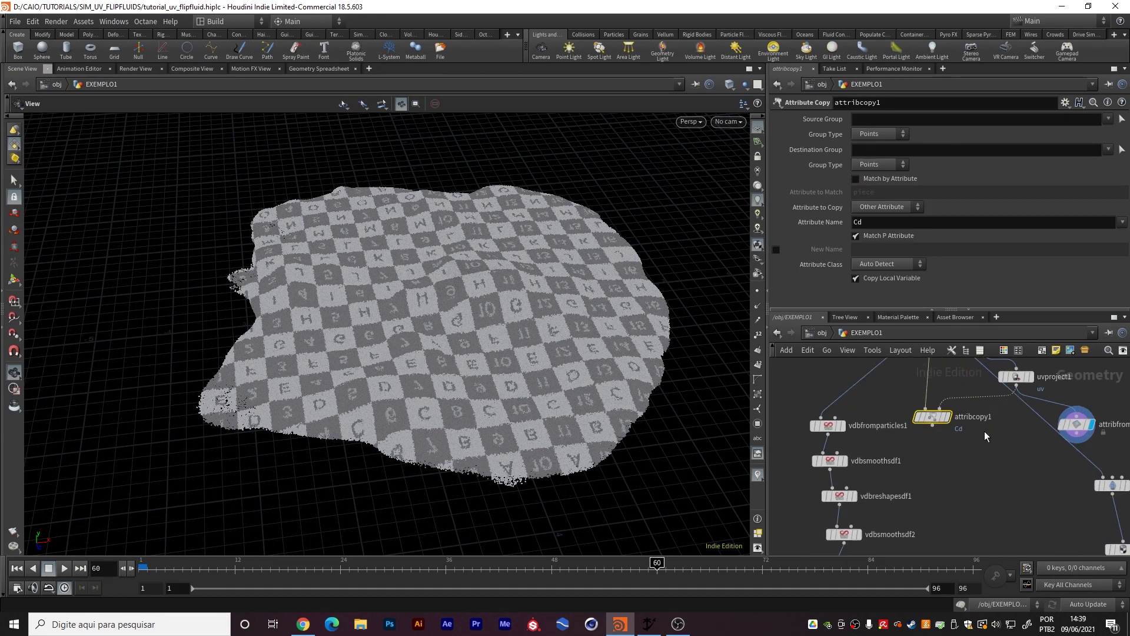
pyautogui.click(947, 417)
pyautogui.scroll(3, 967, 492)
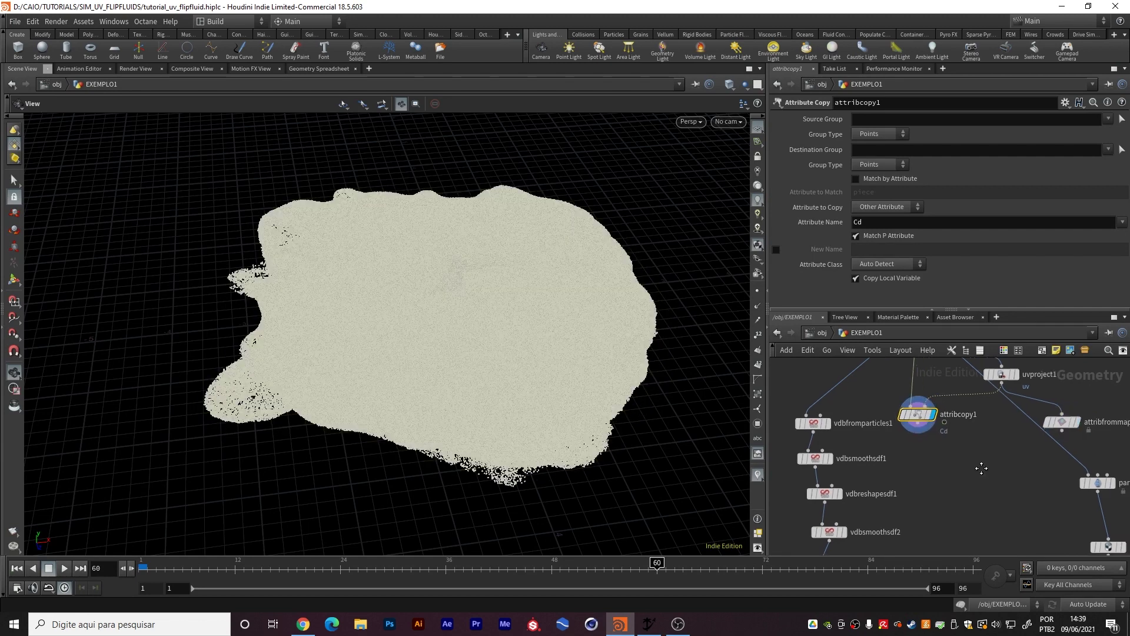
# Place a second Attribute from Map node with uvgrid_grey.pic below attribcopy1, feed it from attribcopy1 and display it
pyautogui.click(880, 479)
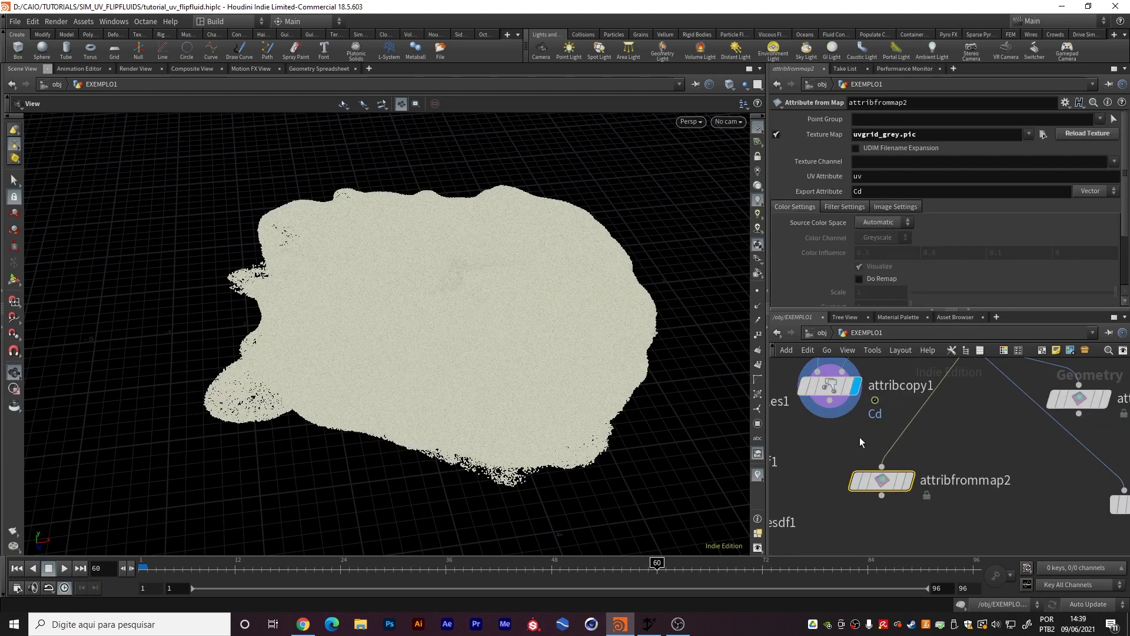
pyautogui.click(906, 481)
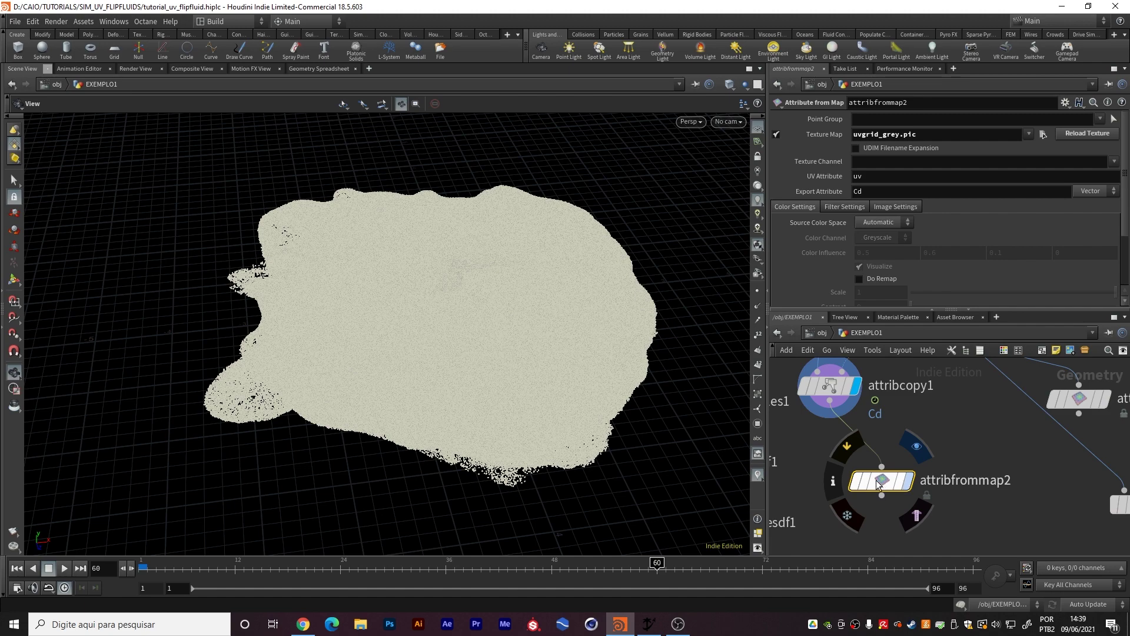
pyautogui.moveTo(446, 389); pyautogui.dragTo(433, 428)
pyautogui.moveTo(819, 380)
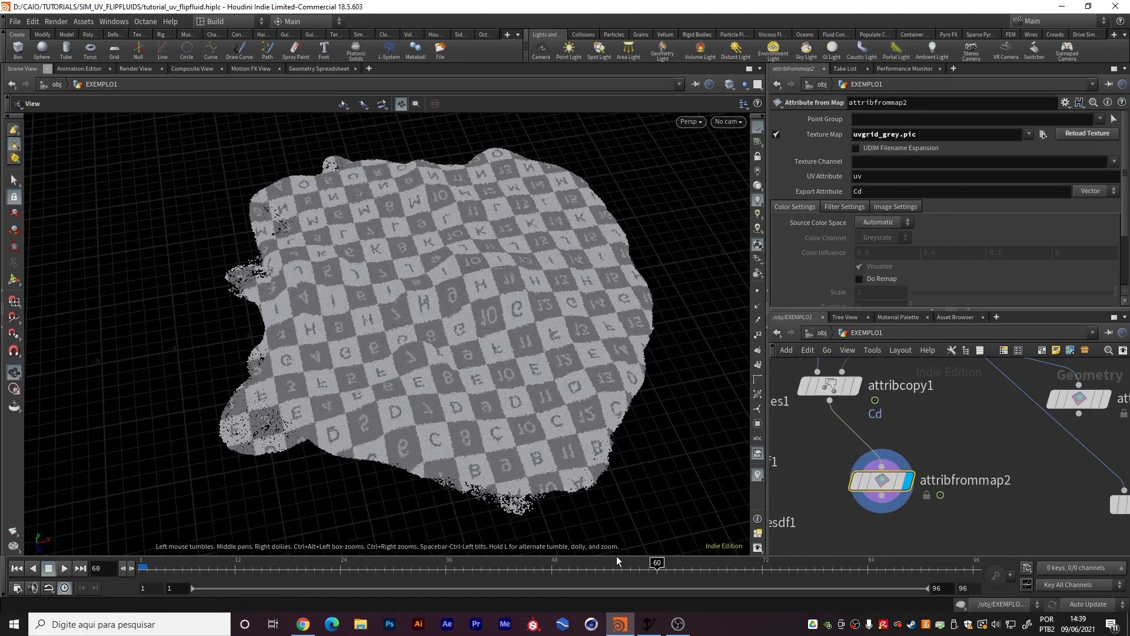
# Go to frame 44 and set attribcopy1's Attribute Name to uv
pyautogui.moveTo(571, 566); pyautogui.dragTo(517, 575)
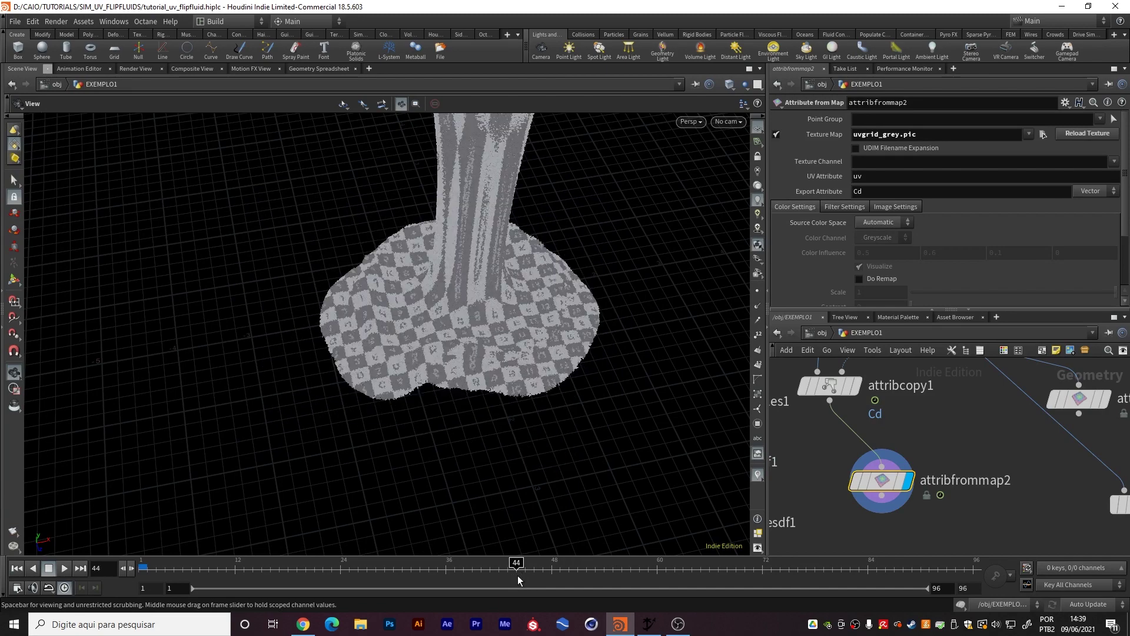
pyautogui.moveTo(429, 302); pyautogui.dragTo(525, 376)
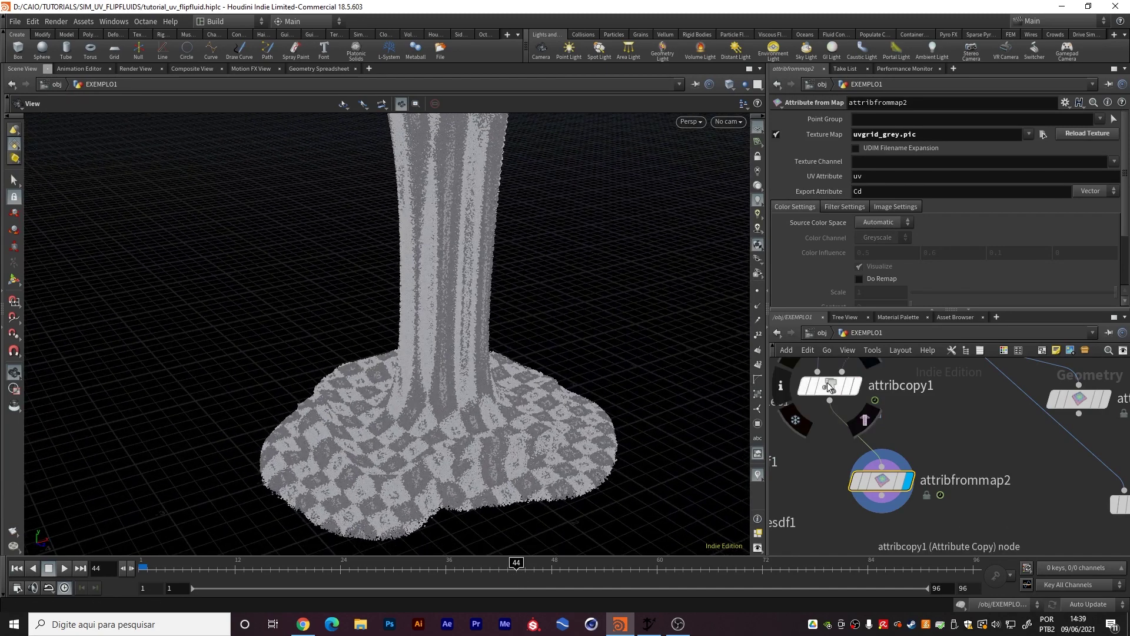
pyautogui.click(827, 384)
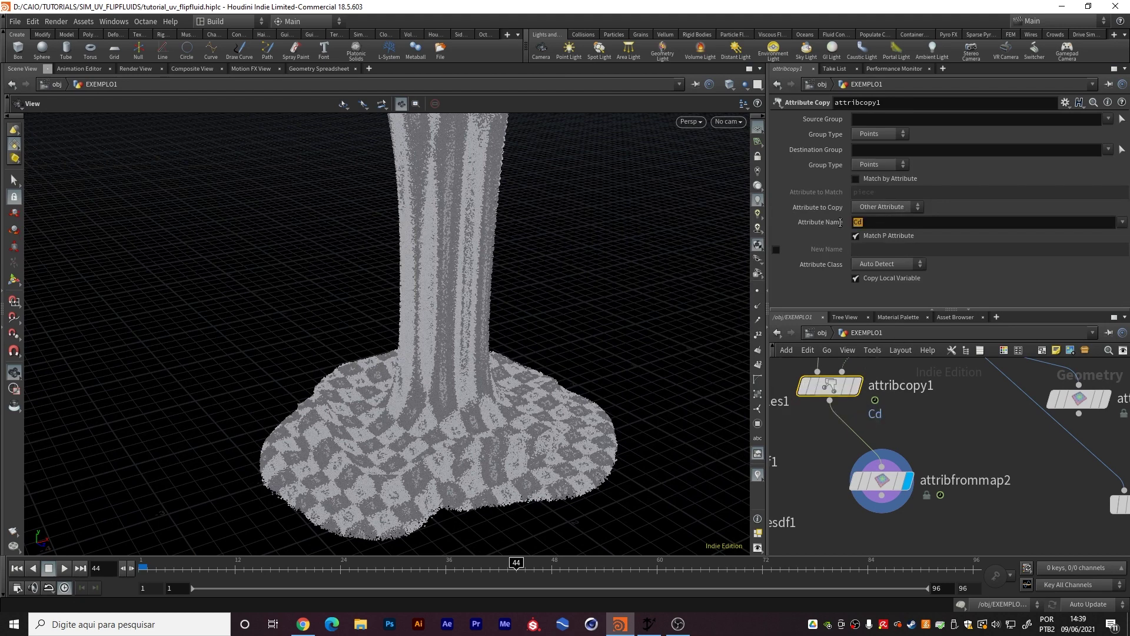
pyautogui.click(887, 221)
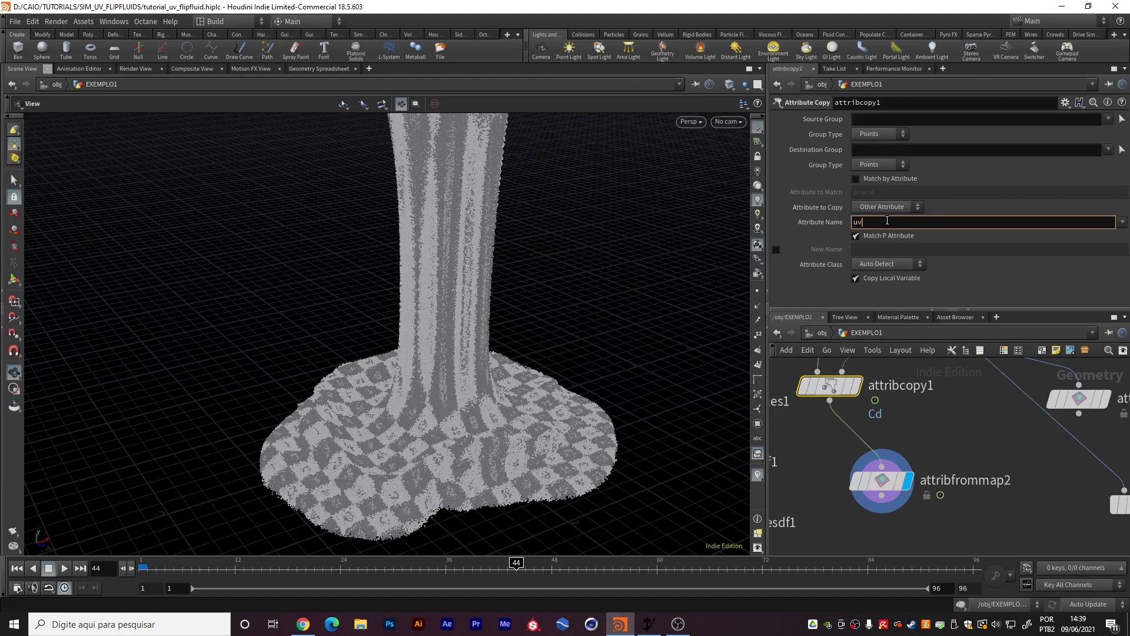
pyautogui.press('Return')
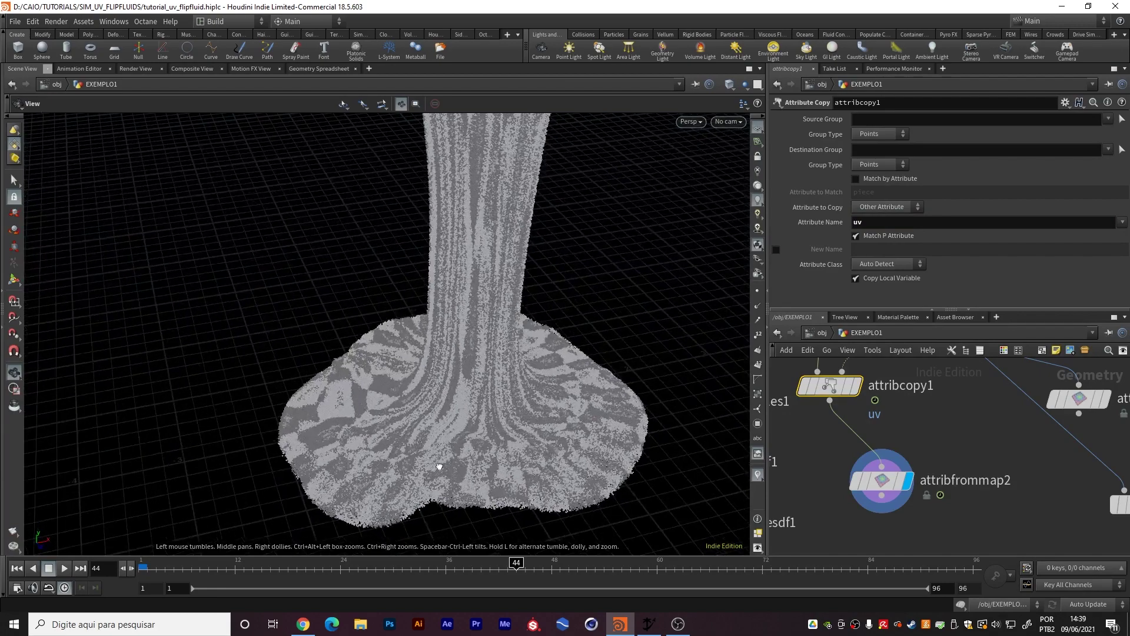
# Scrub between frames 28 and 60 to examine how the copied UV grid follows the fluid, ending at frame 60
pyautogui.click(657, 565)
pyautogui.moveTo(600, 416); pyautogui.dragTo(539, 347)
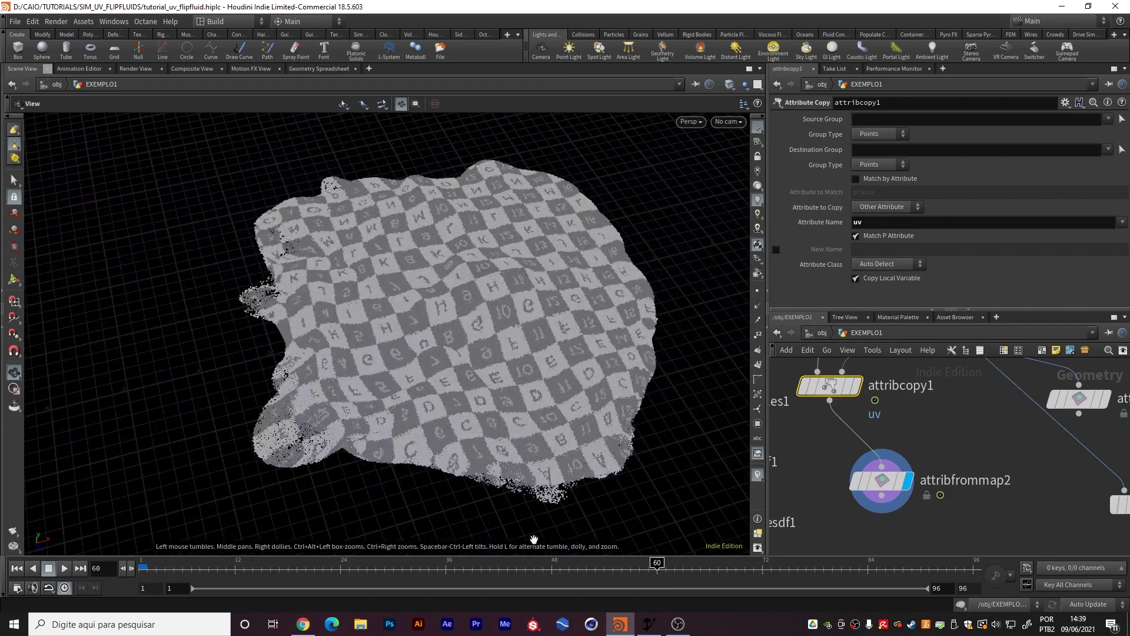
pyautogui.click(585, 566)
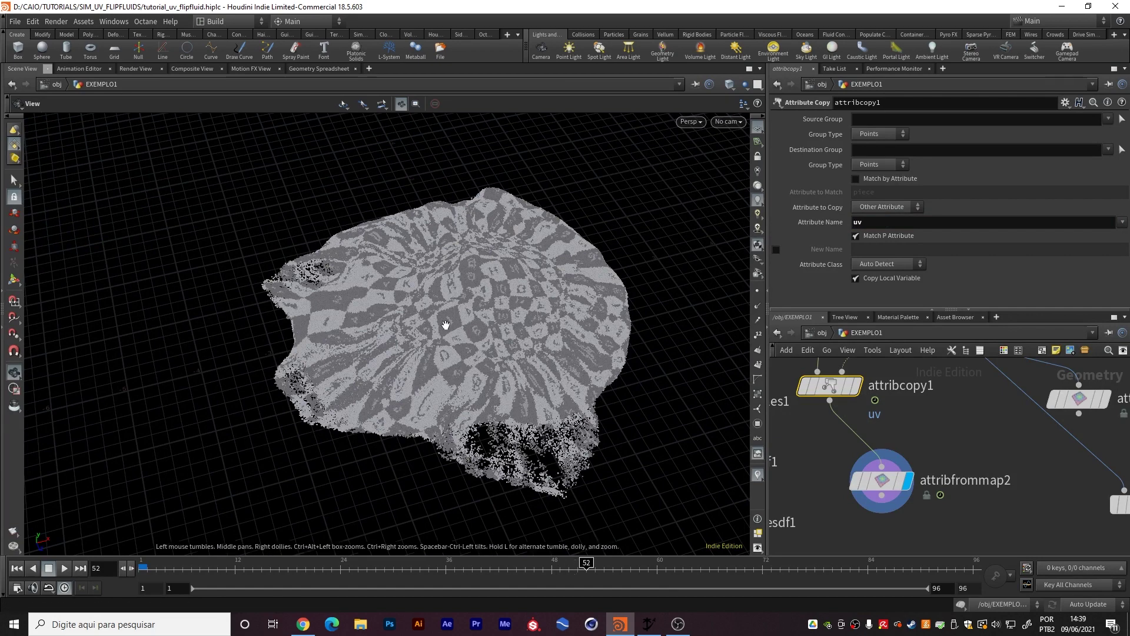
pyautogui.click(508, 567)
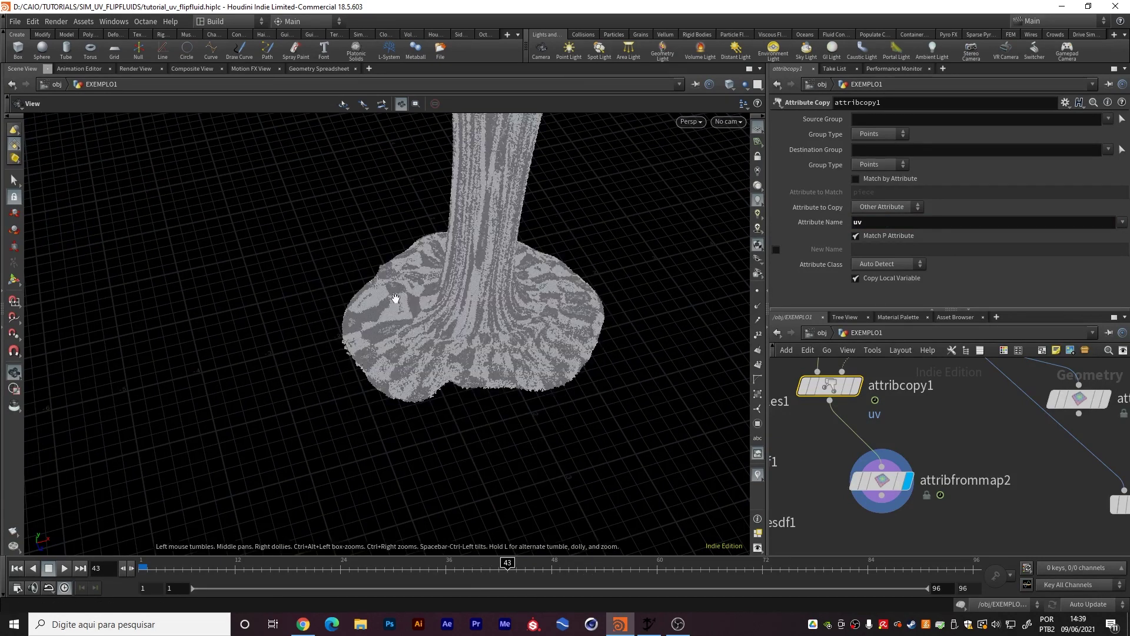
pyautogui.click(412, 566)
pyautogui.click(376, 566)
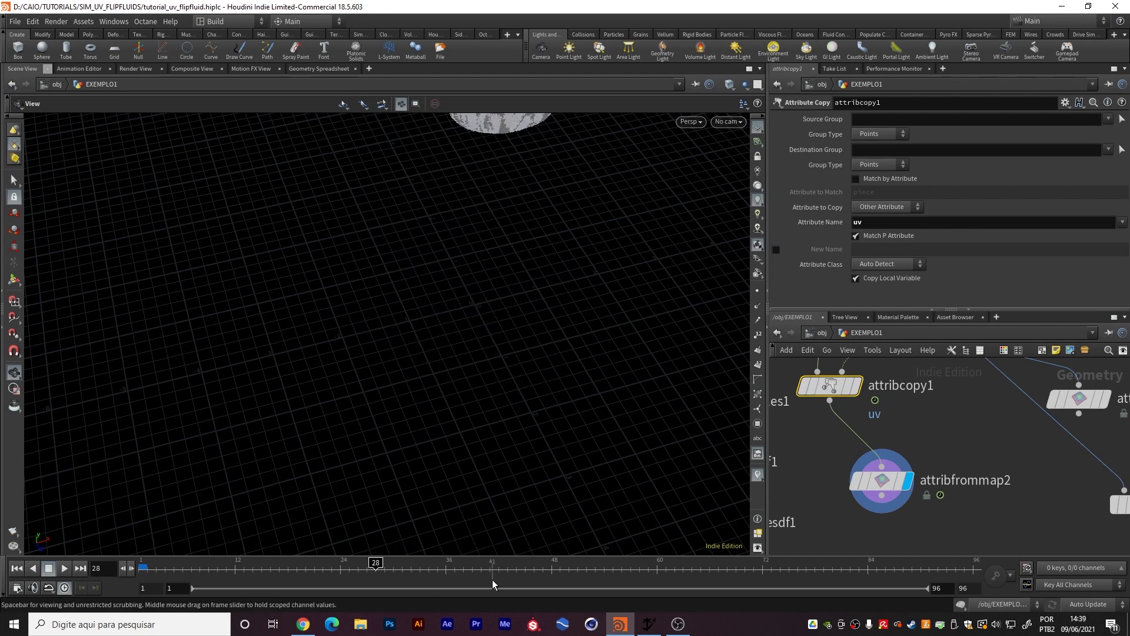
pyautogui.moveTo(493, 585); pyautogui.dragTo(556, 584)
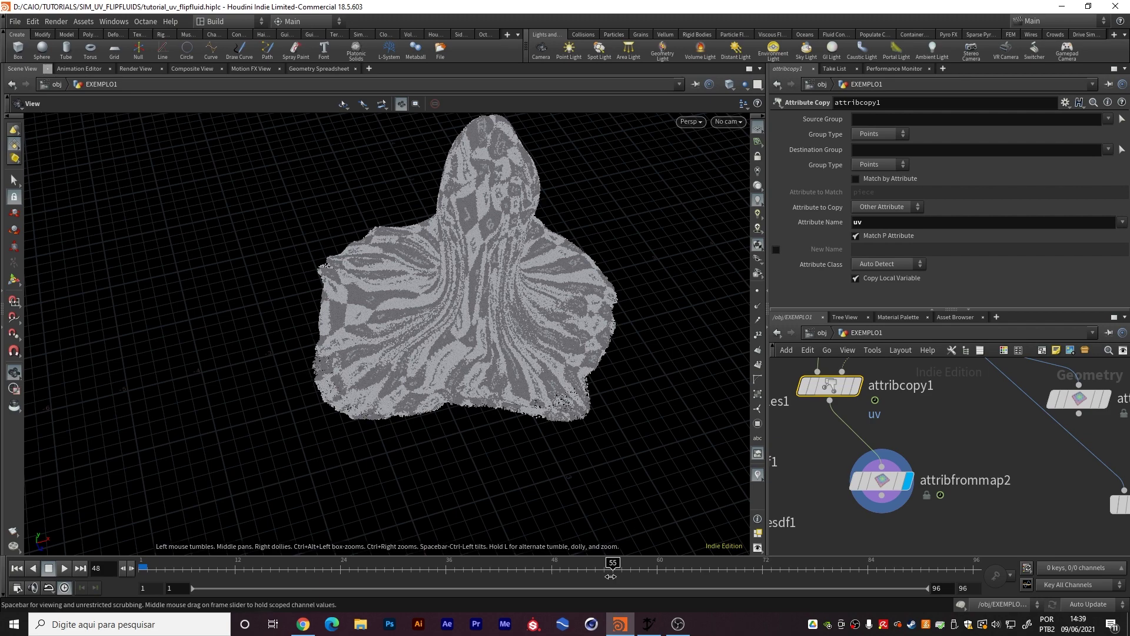
pyautogui.moveTo(625, 568); pyautogui.dragTo(653, 568)
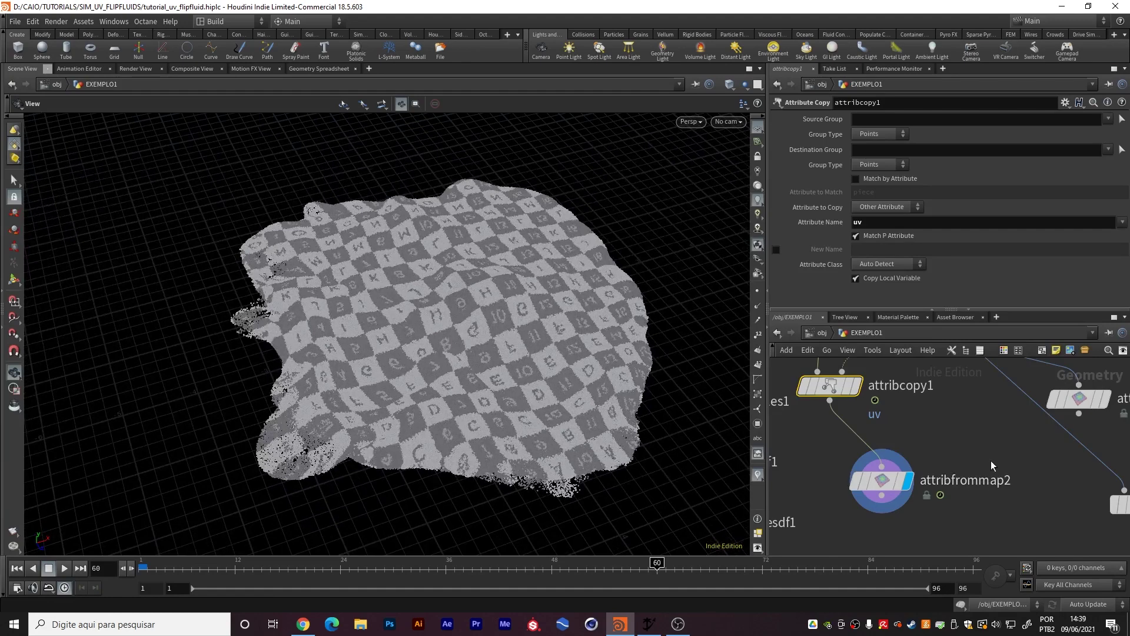
# Connect attribcopy1's output to vdbfromparticles1 and display the resulting VDB surface
pyautogui.scroll(-3, 1062, 447)
pyautogui.moveTo(1000, 492); pyautogui.dragTo(1022, 540, button='middle')
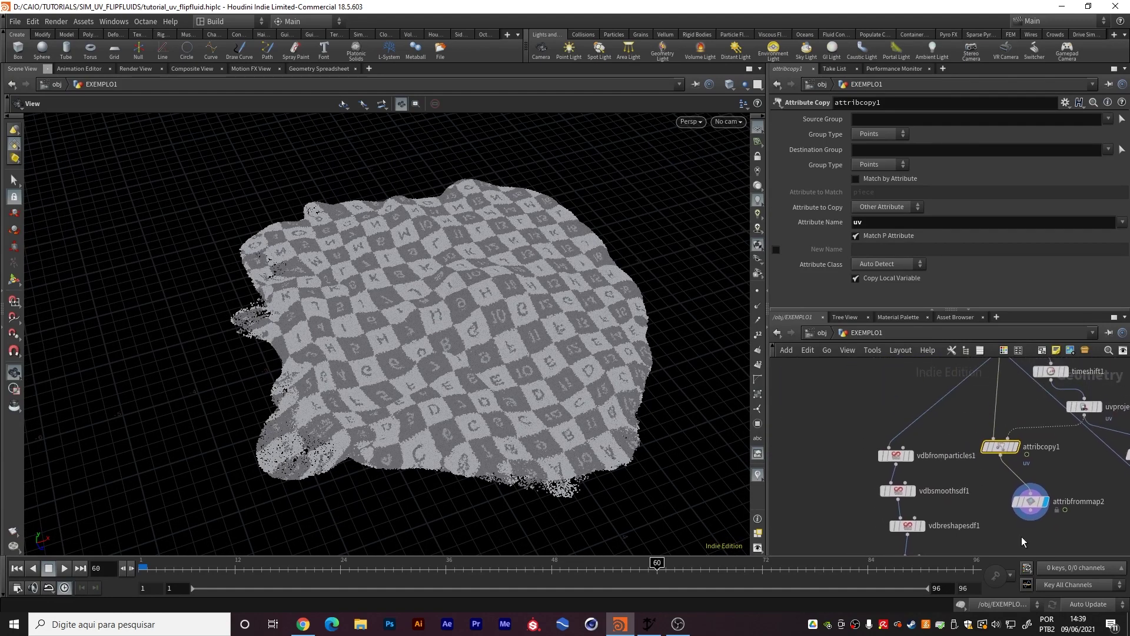
pyautogui.click(1001, 455)
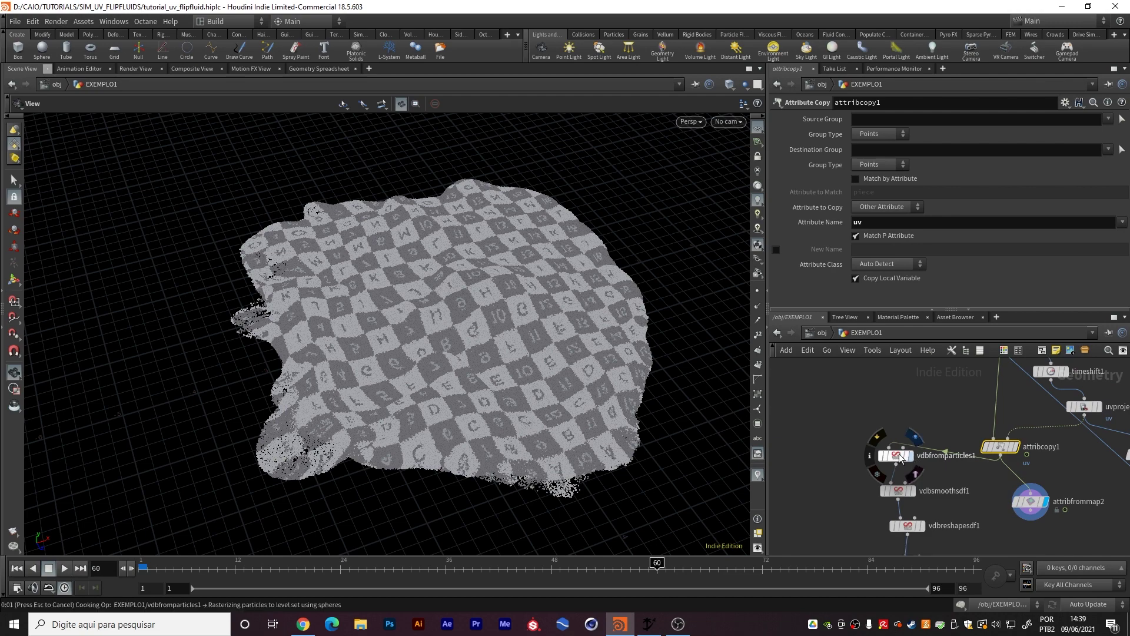
pyautogui.click(901, 456)
pyautogui.moveTo(569, 343); pyautogui.dragTo(472, 290)
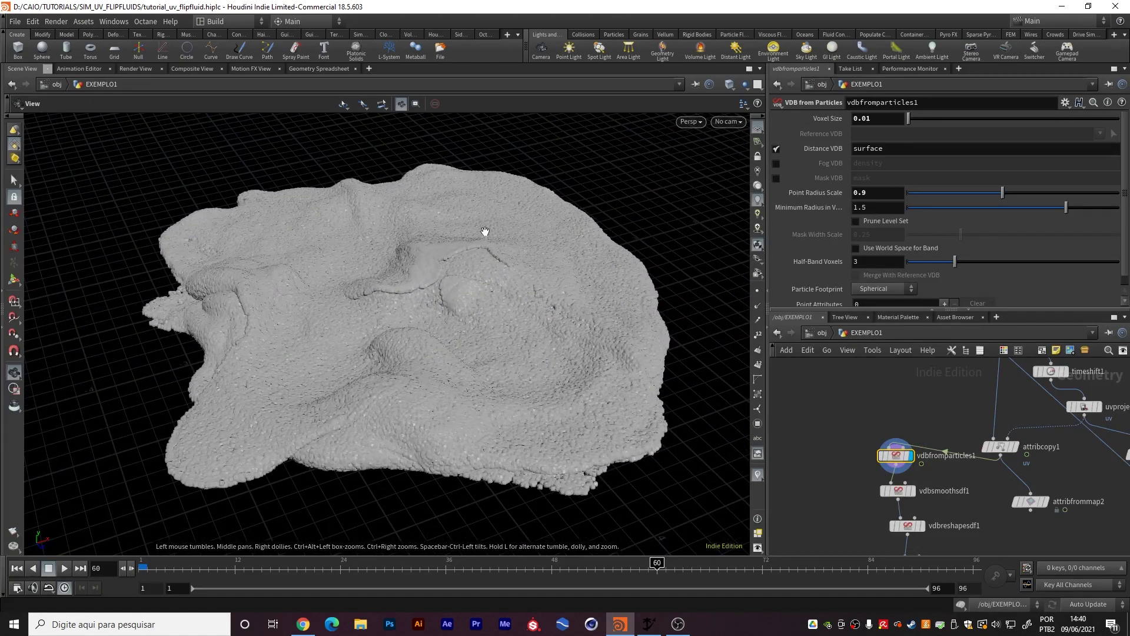
# Display vdbsmoothsdf1, vdbreshapesdf1, vdbsmoothsdf2 and convertvdb1 one after another to review their settings and the fluid surface
pyautogui.moveTo(963, 496); pyautogui.dragTo(935, 436, button='middle')
pyautogui.scroll(1, 933, 463)
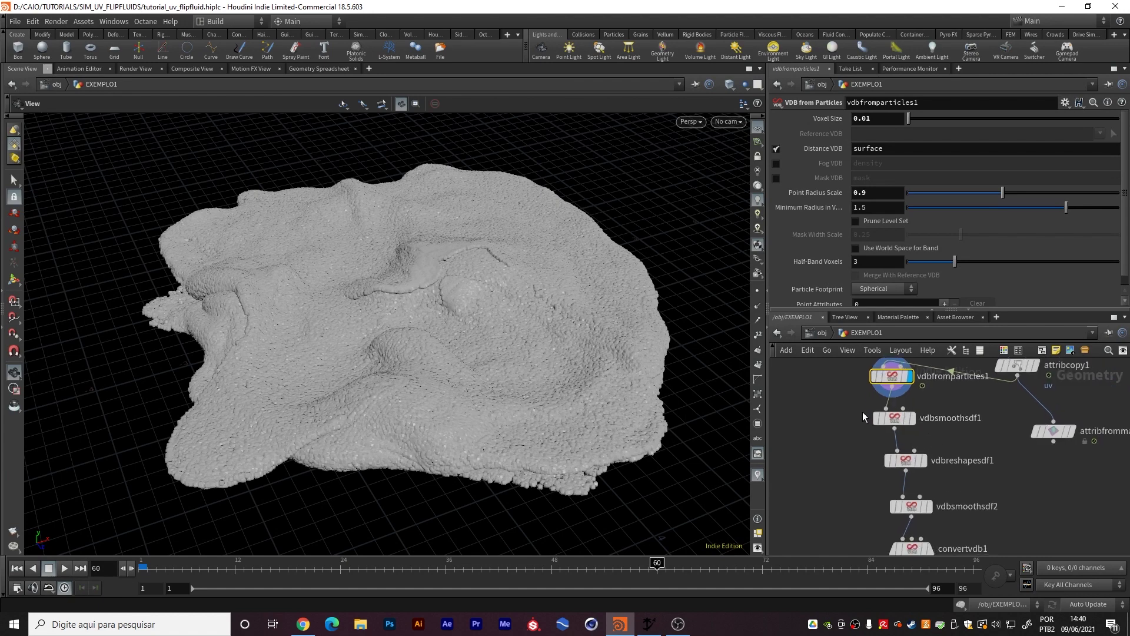
pyautogui.click(912, 418)
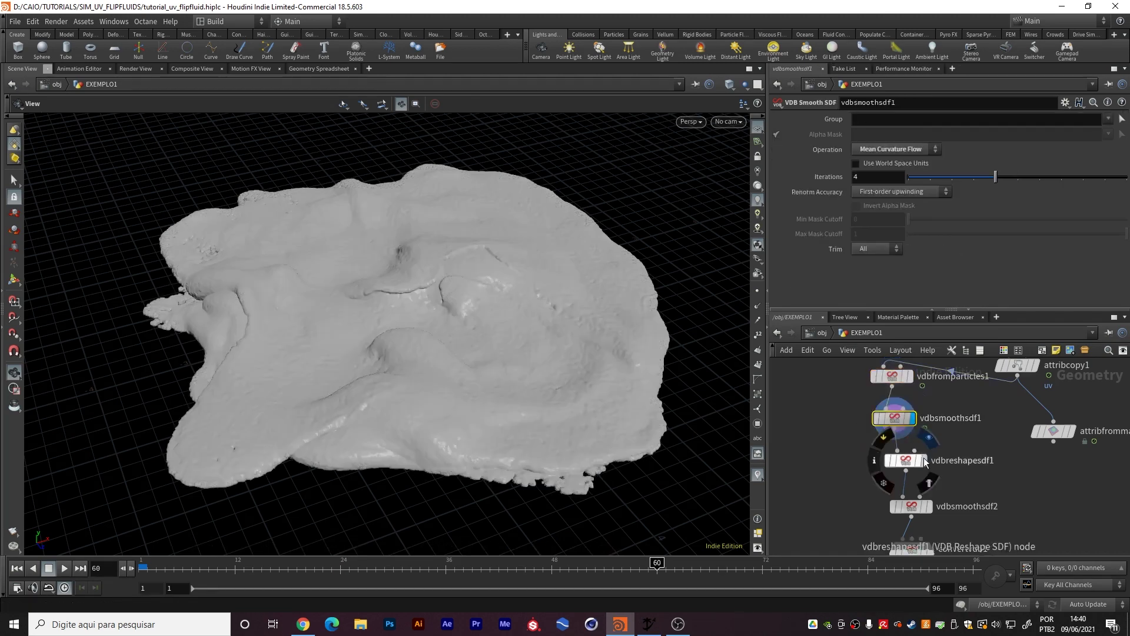
pyautogui.click(923, 461)
pyautogui.click(907, 463)
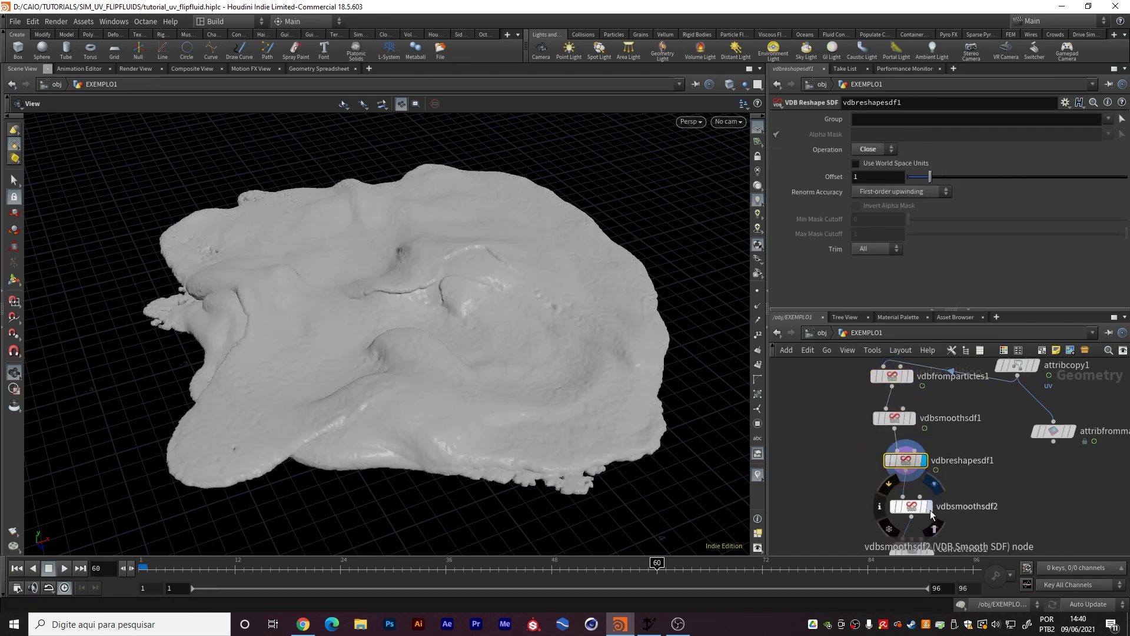
pyautogui.moveTo(910, 508)
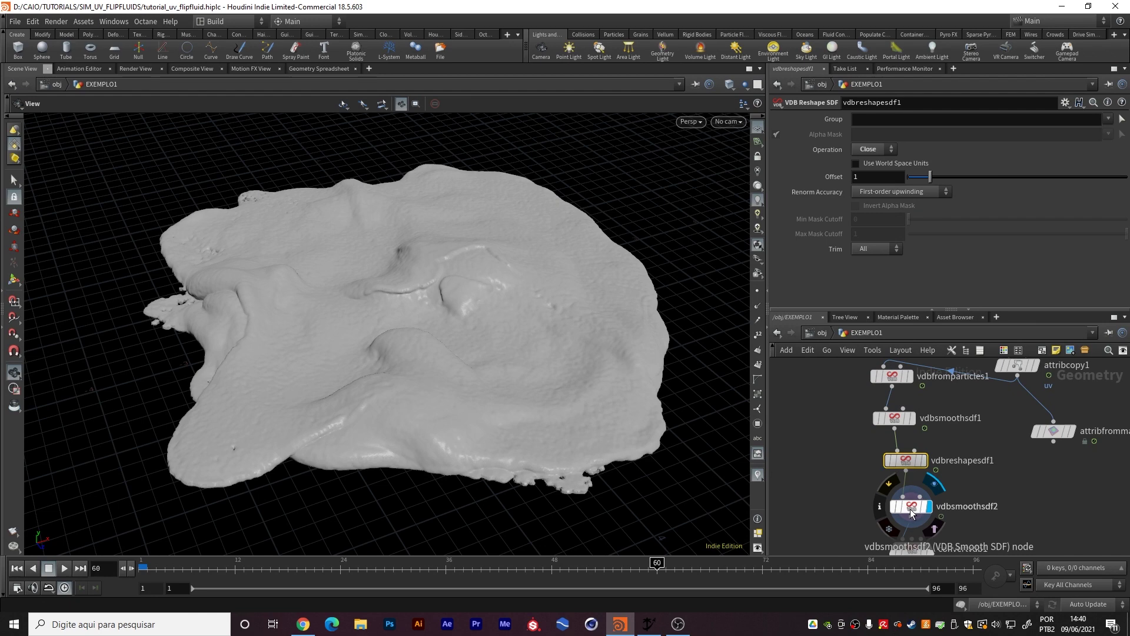
pyautogui.click(909, 509)
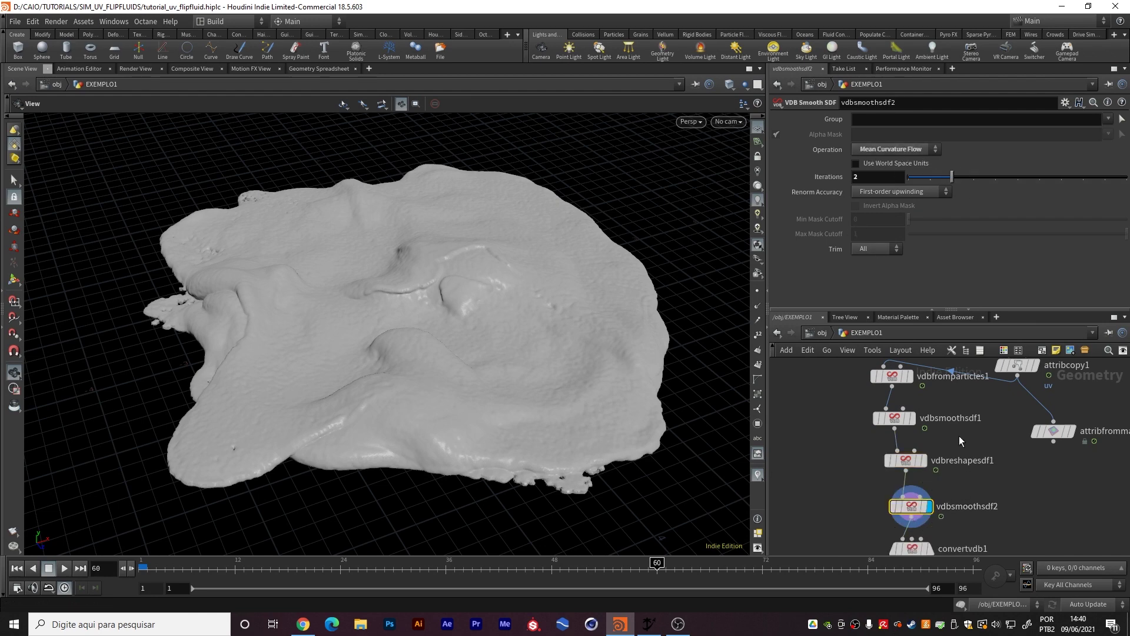
pyautogui.moveTo(999, 524); pyautogui.dragTo(1007, 412, button='middle')
pyautogui.click(938, 437)
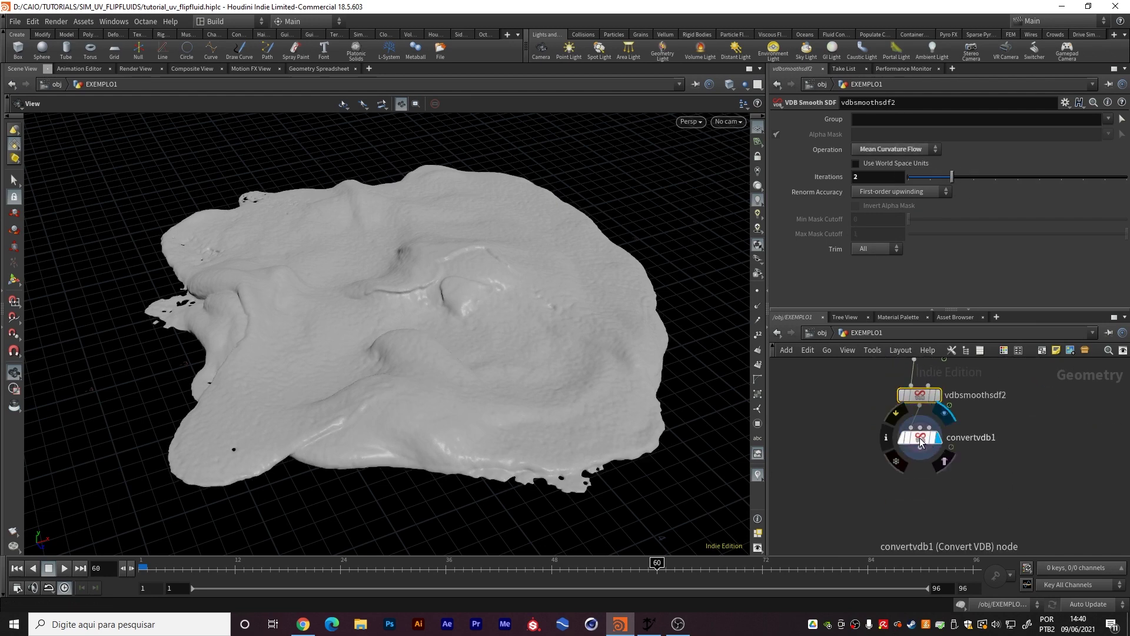
pyautogui.click(921, 440)
pyautogui.moveTo(487, 277)
pyautogui.mouseDown()
pyautogui.moveTo(472, 338)
pyautogui.moveTo(493, 297)
pyautogui.moveTo(488, 276)
pyautogui.mouseUp()
# Add an Attribute Transfer node below convertvdb1
pyautogui.scroll(-3, 1035, 403)
pyautogui.moveTo(984, 433); pyautogui.dragTo(913, 457, button='middle')
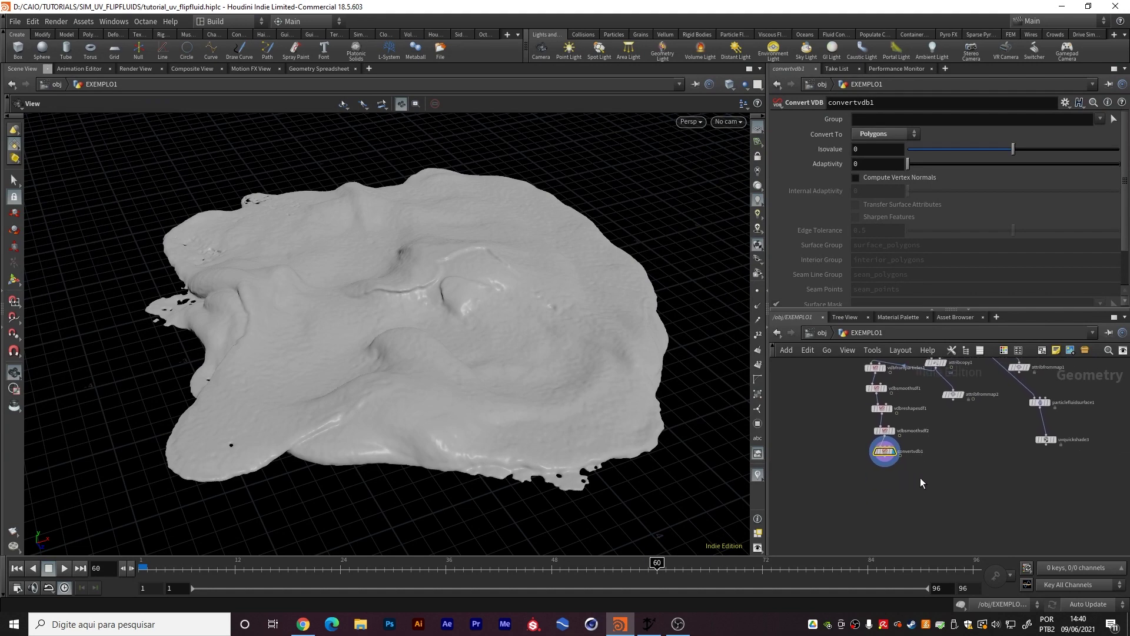
pyautogui.press('Tab')
pyautogui.write('att tra')
pyautogui.press('Return')
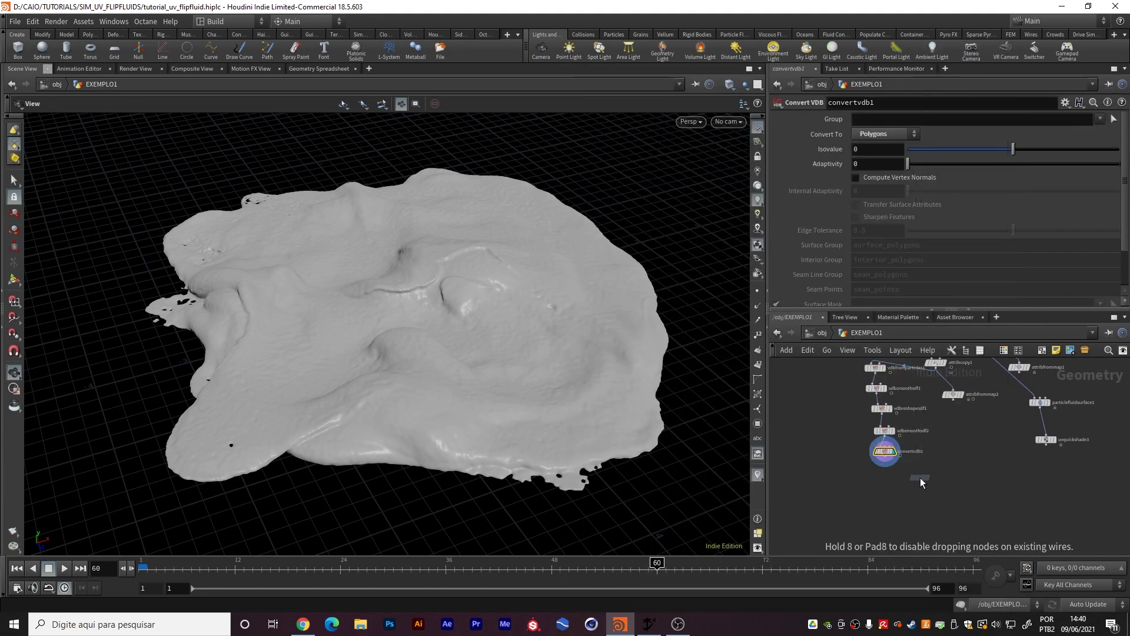
pyautogui.click(920, 478)
# Select attribfrommap2 and display its textured particles
pyautogui.scroll(3, 934, 390)
pyautogui.moveTo(965, 391); pyautogui.dragTo(982, 461, button='middle')
pyautogui.click(963, 419)
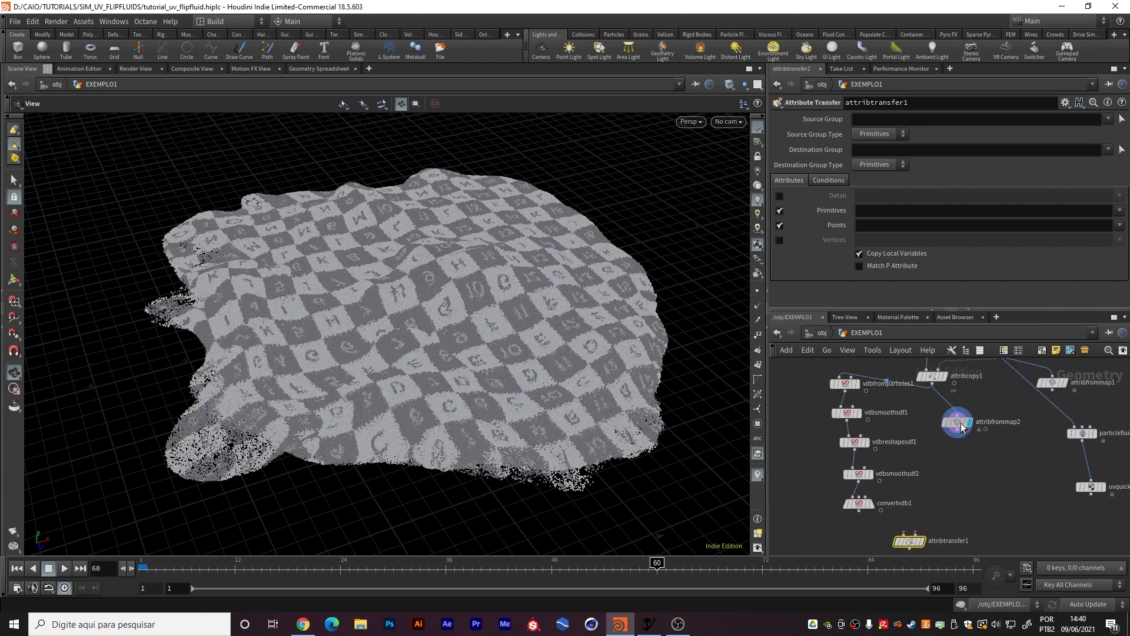
pyautogui.click(959, 423)
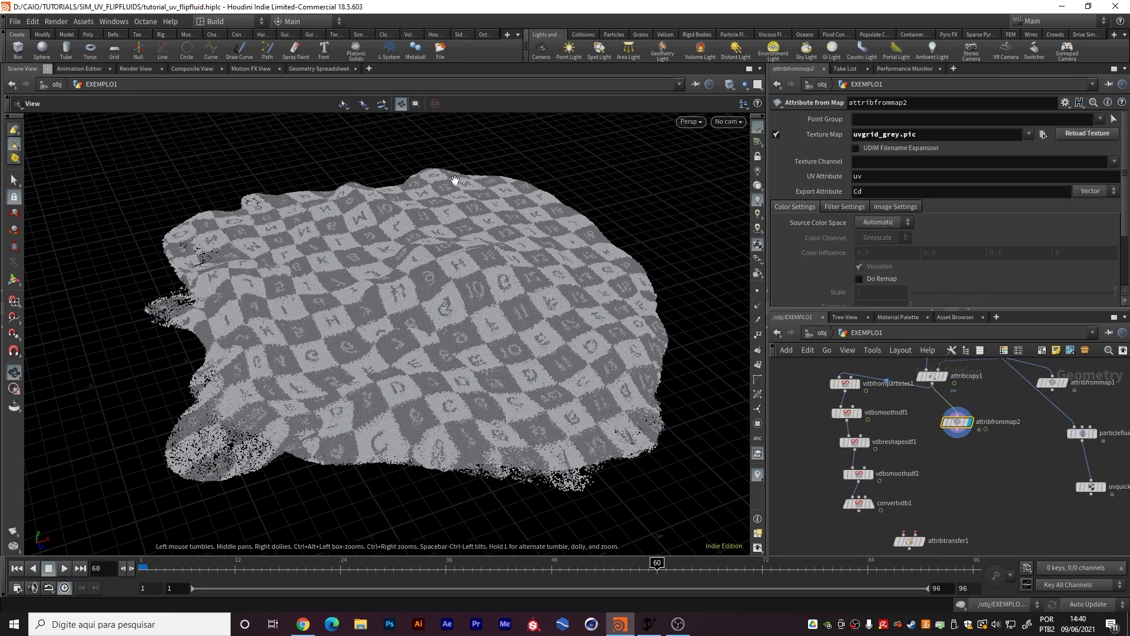
# Connect convertvdb1 to attribtransfer1's first input and attribfrommap2 to its second input, and display attribtransfer1
pyautogui.click(869, 503)
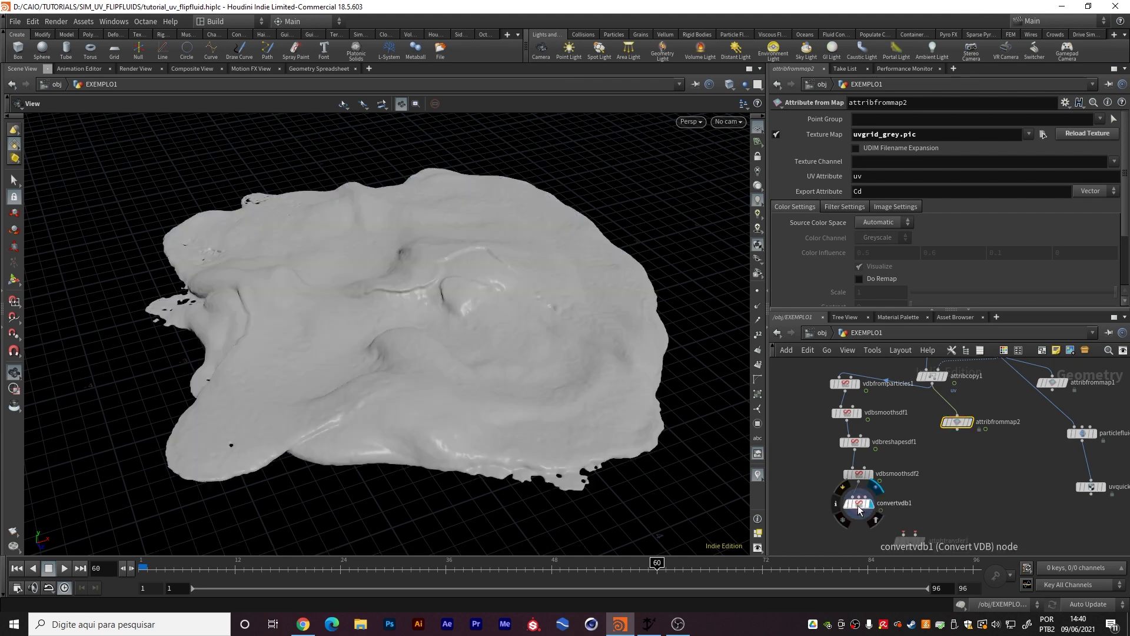
pyautogui.click(857, 505)
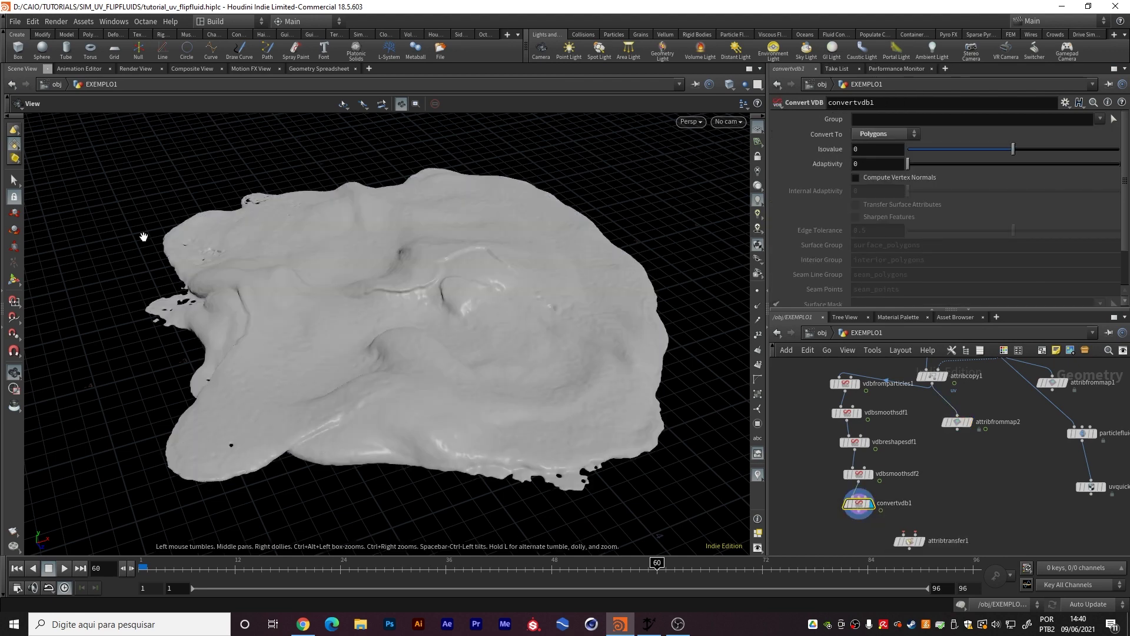
pyautogui.moveTo(943, 504); pyautogui.dragTo(943, 476, button='middle')
pyautogui.click(957, 393)
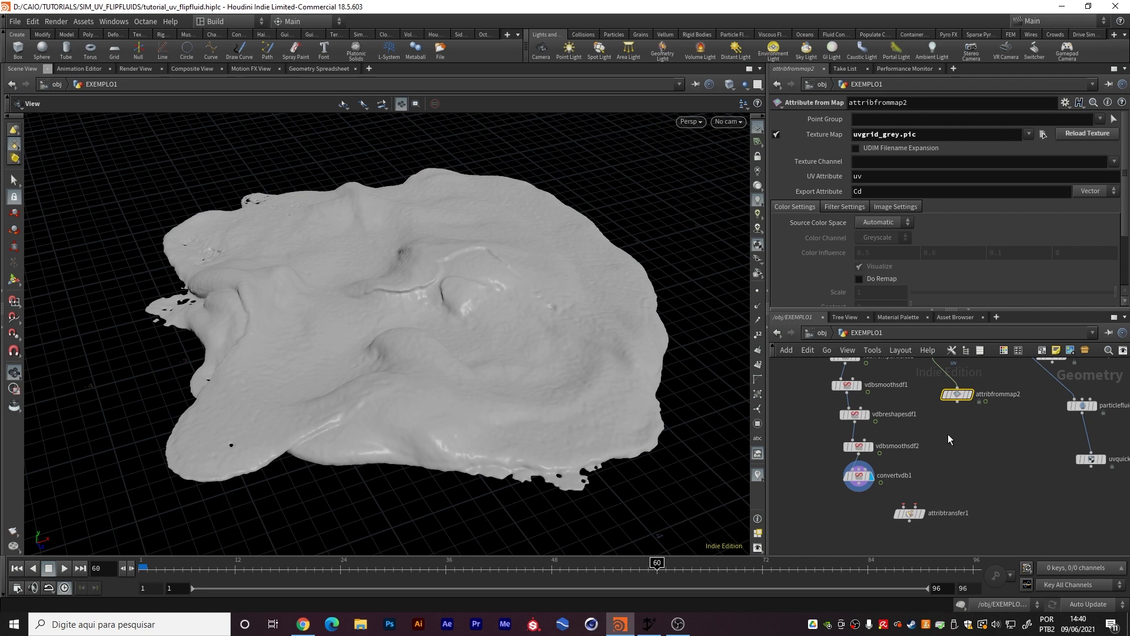
pyautogui.click(957, 401)
pyautogui.click(924, 497)
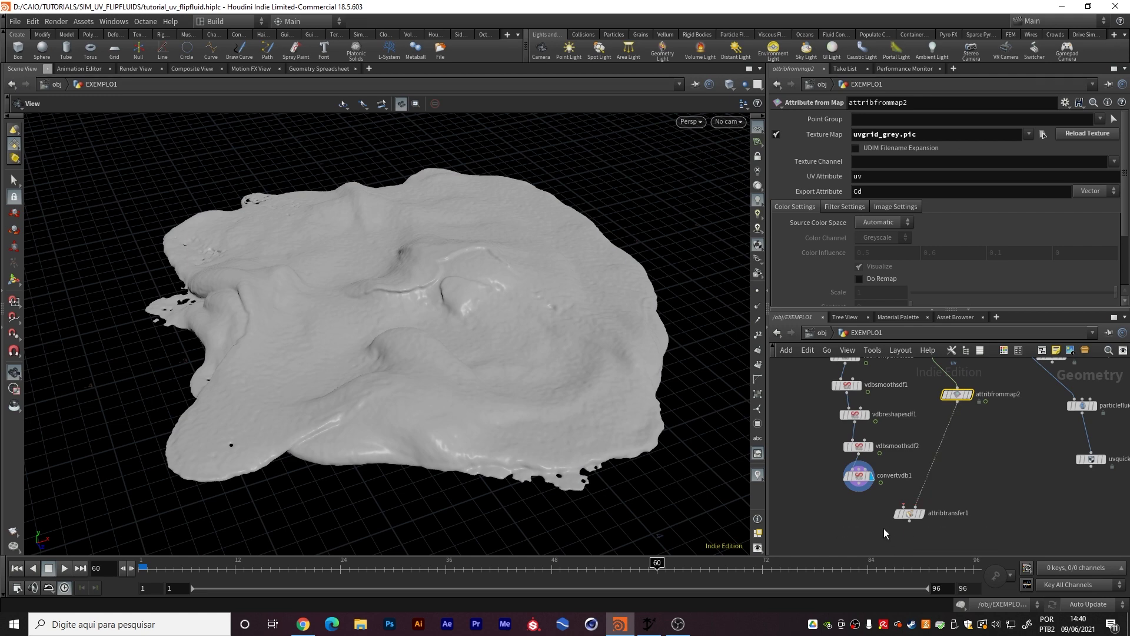
pyautogui.click(859, 491)
pyautogui.click(904, 505)
pyautogui.click(924, 515)
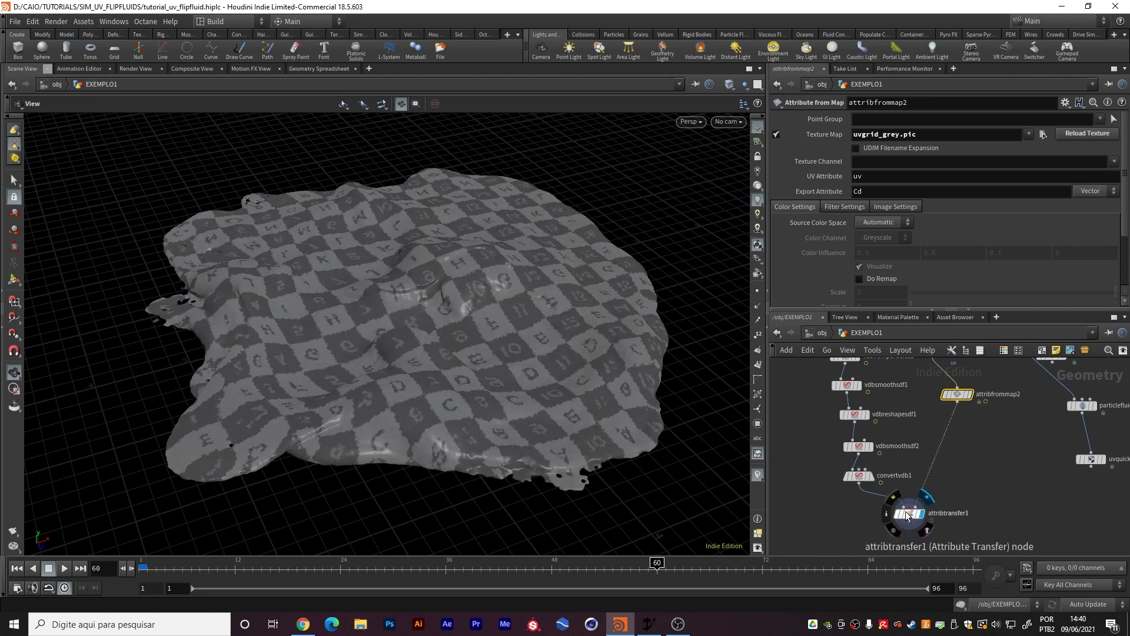
pyautogui.click(909, 513)
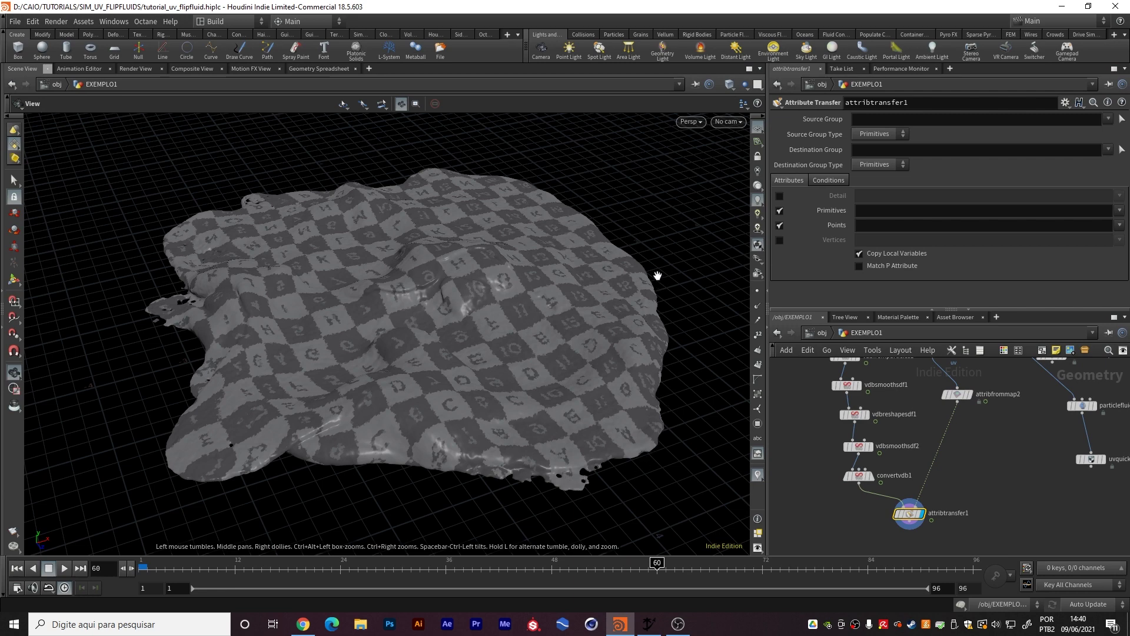
# Add a UV Quick Shade node to attribtransfer1's output and display the shaded fluid mesh
pyautogui.moveTo(996, 457); pyautogui.dragTo(1010, 412, button='middle')
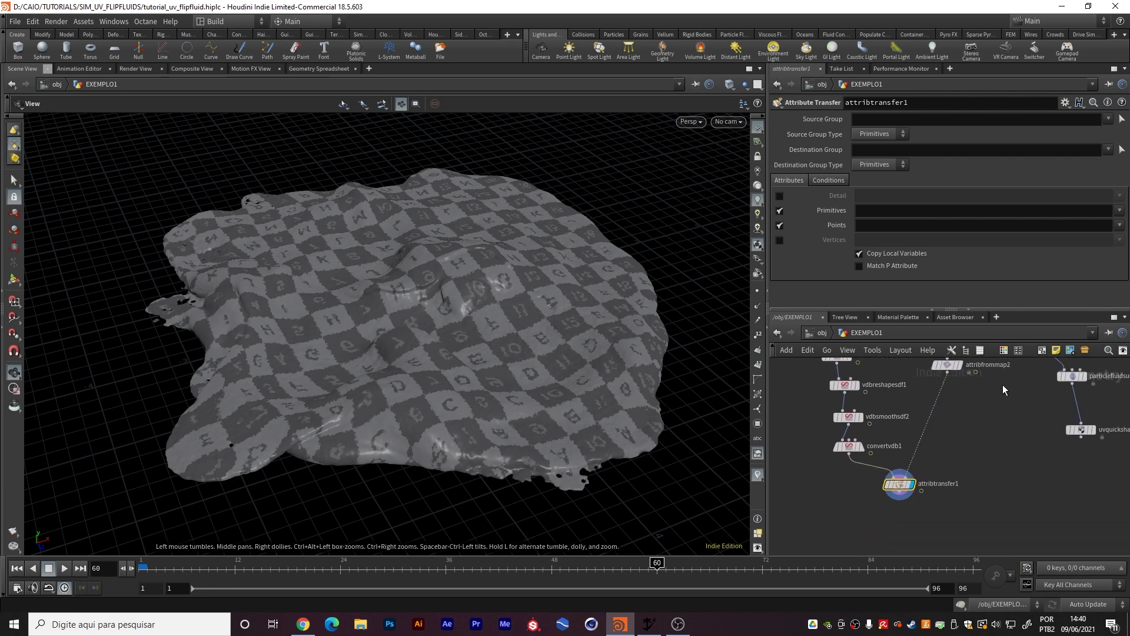
pyautogui.moveTo(1002, 369); pyautogui.dragTo(1009, 285, button='middle')
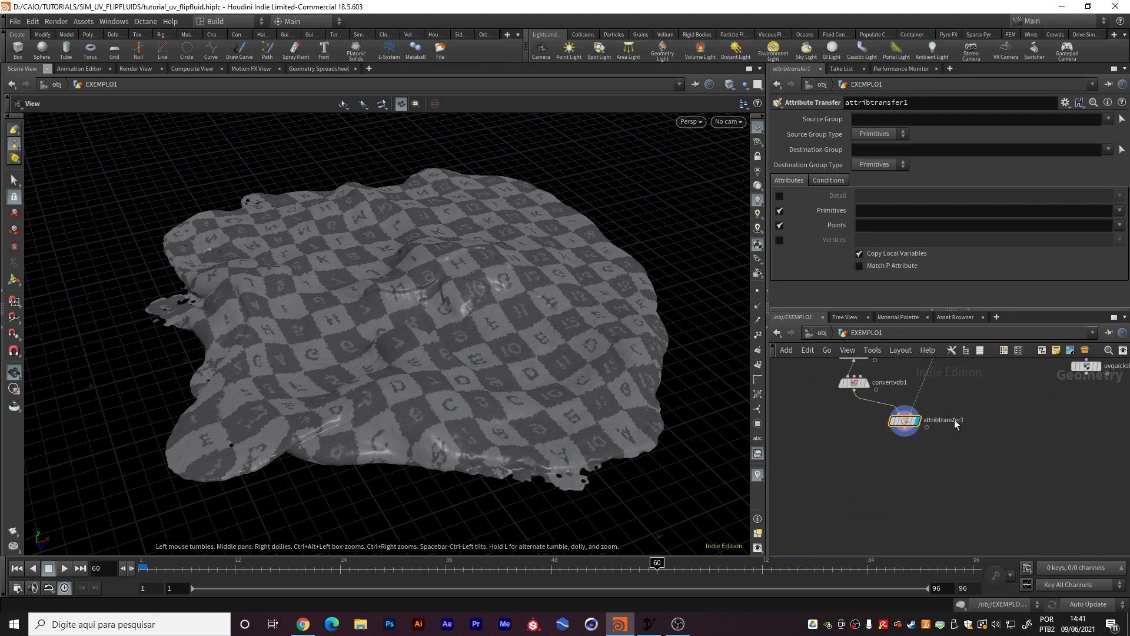
pyautogui.press('Tab')
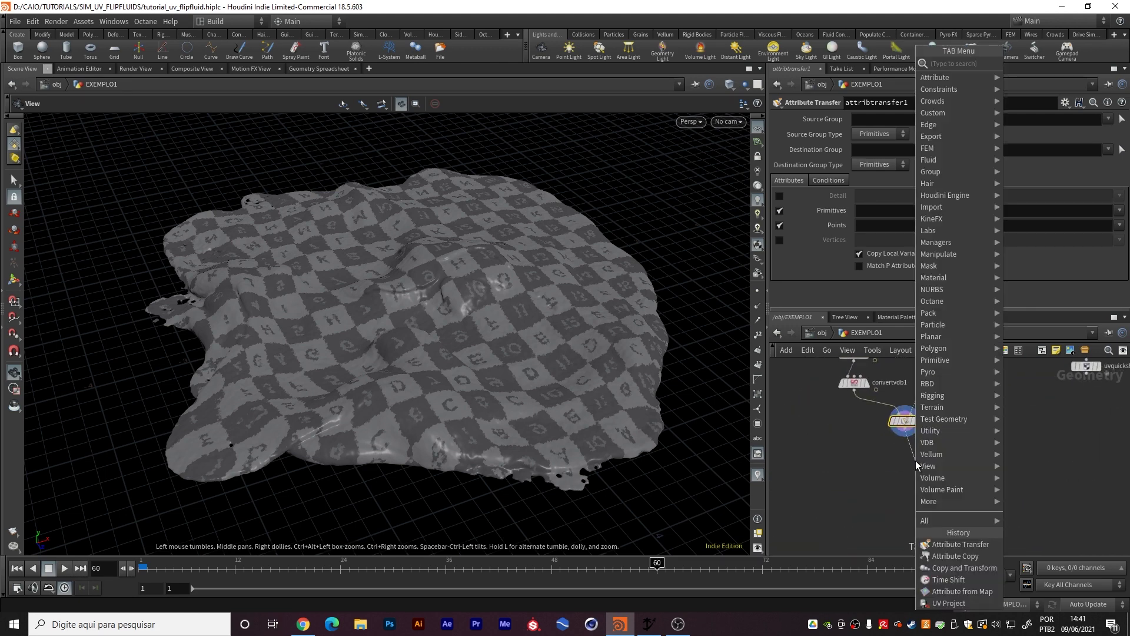
pyautogui.write('uvqui')
pyautogui.press('Return')
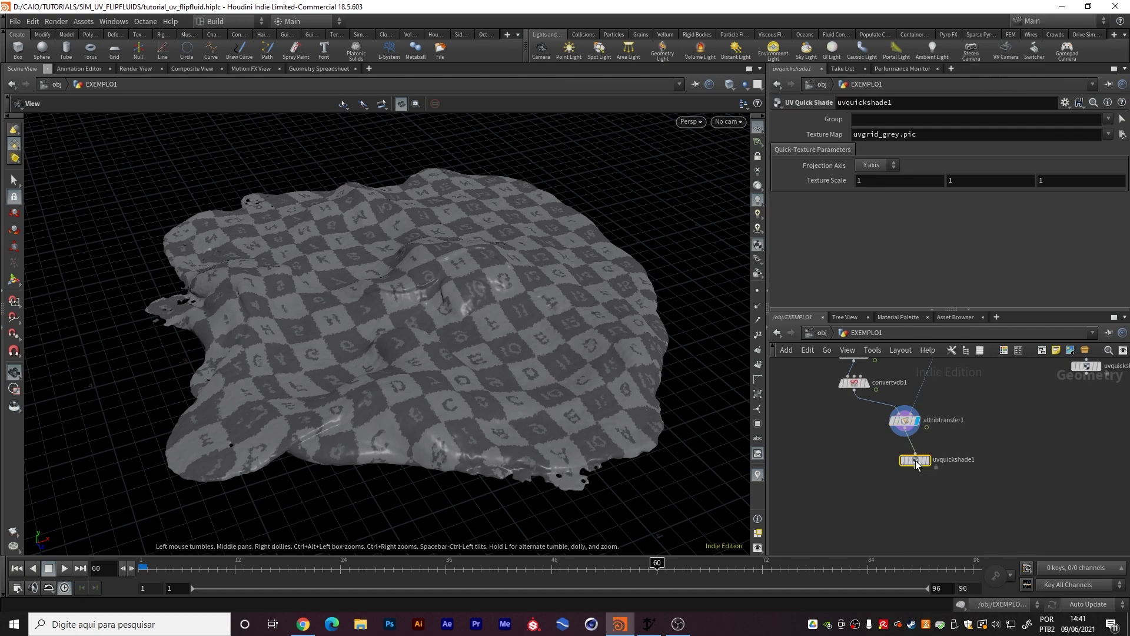
pyautogui.click(928, 461)
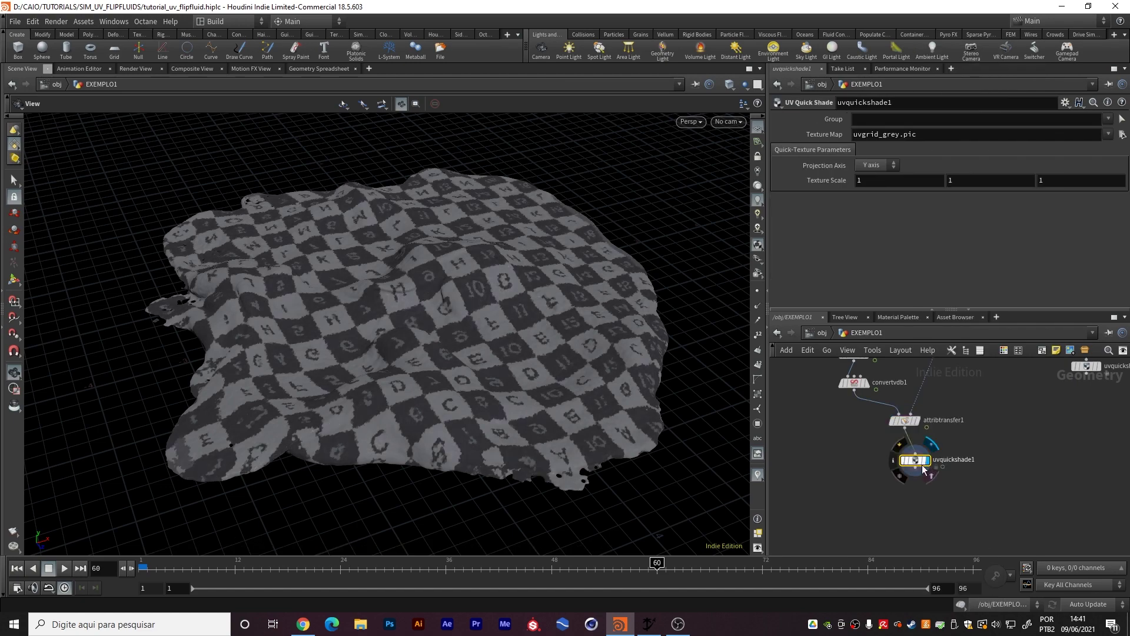
pyautogui.moveTo(466, 296); pyautogui.dragTo(279, 387)
pyautogui.moveTo(358, 370); pyautogui.dragTo(442, 320)
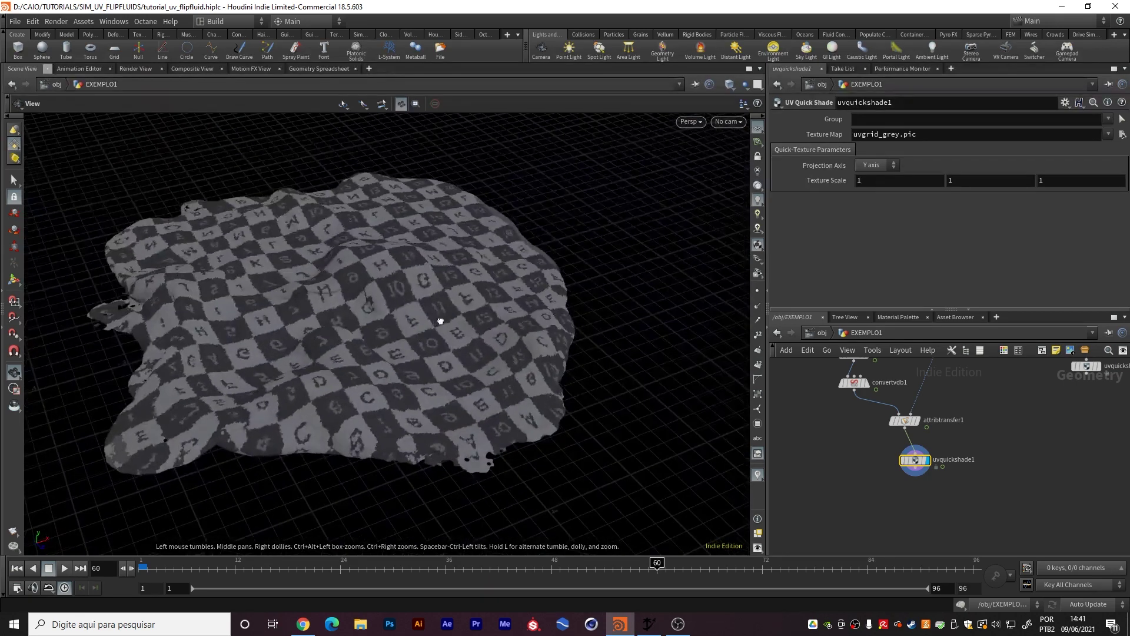
# Limit attribtransfer1 to the uv point attribute with primitive attributes turned off, and set its Max Sample Count to 100
pyautogui.click(904, 420)
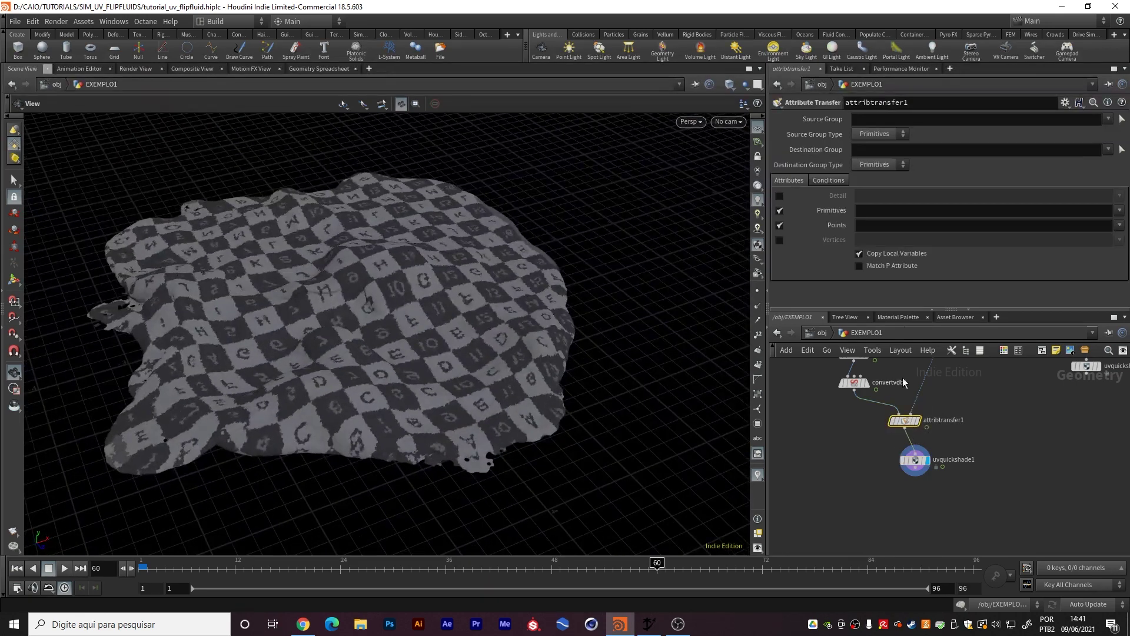
pyautogui.click(780, 211)
pyautogui.click(1117, 226)
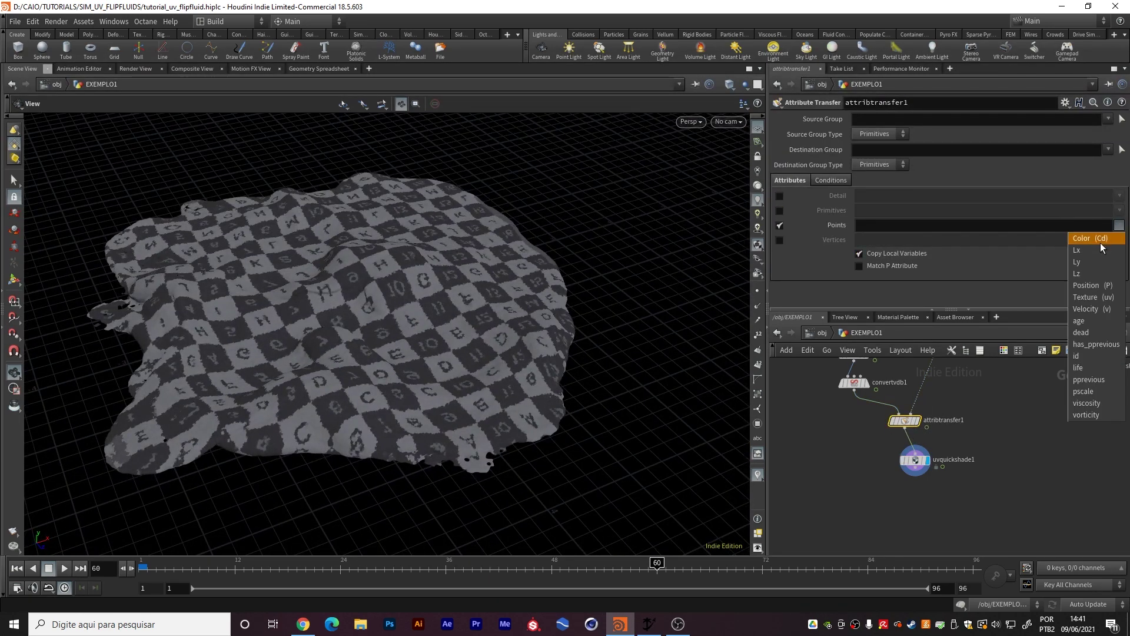
pyautogui.click(1093, 297)
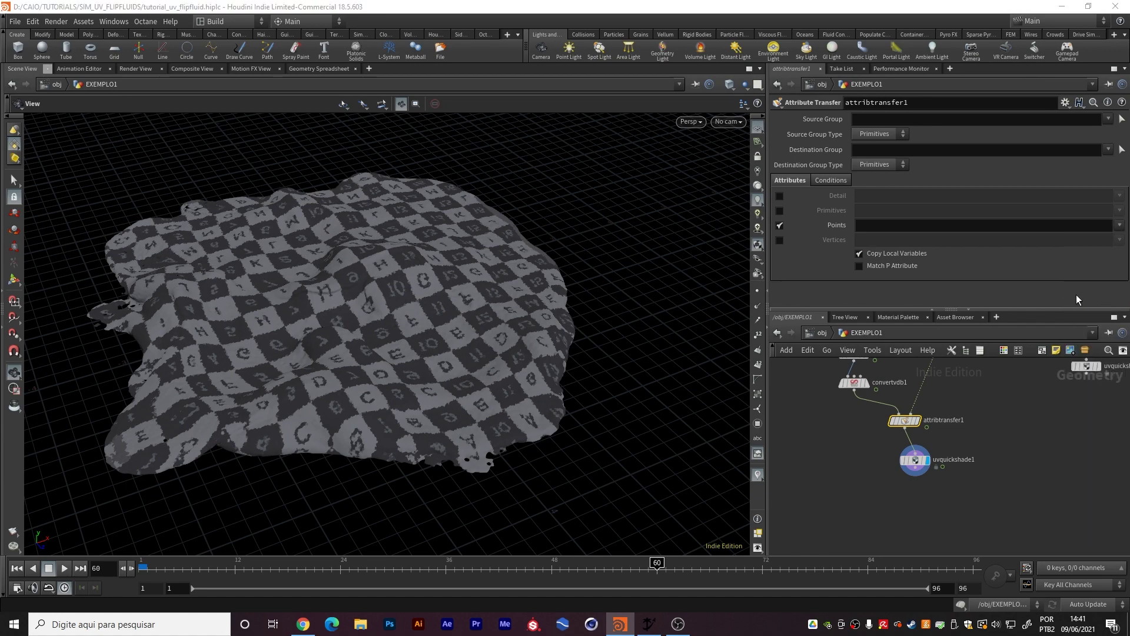
pyautogui.moveTo(472, 341); pyautogui.dragTo(436, 369)
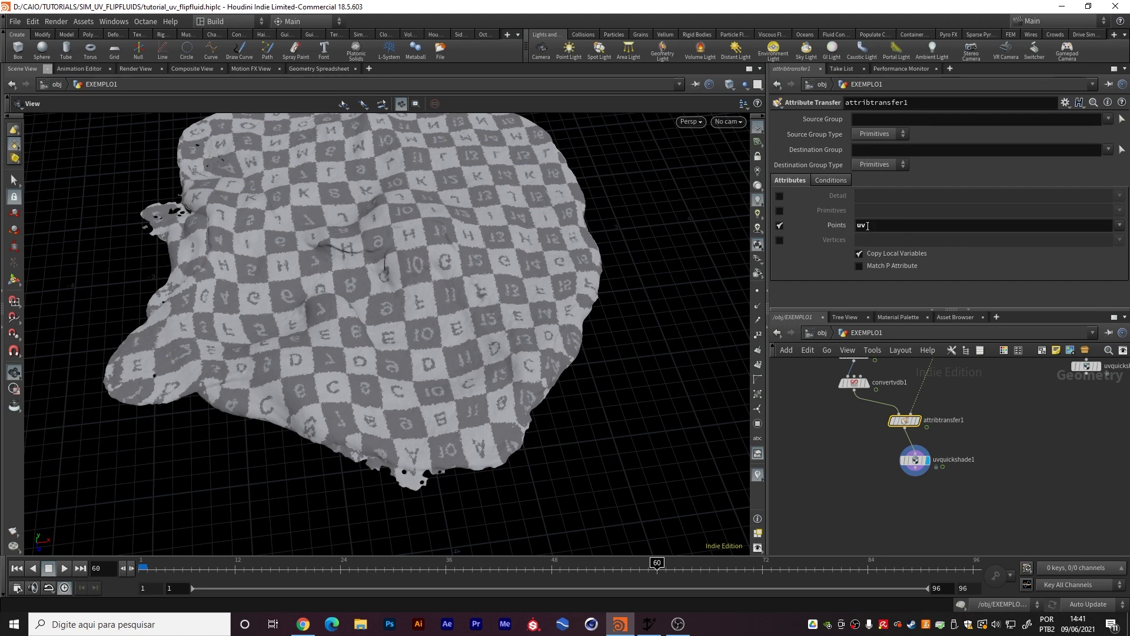
pyautogui.click(832, 180)
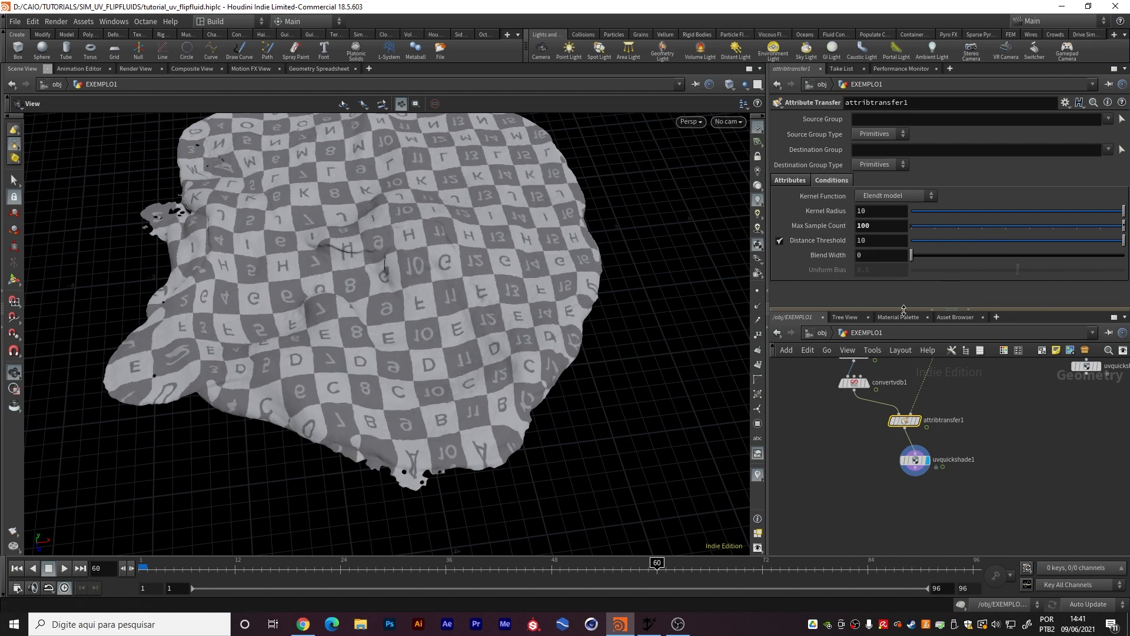
pyautogui.moveTo(477, 283); pyautogui.dragTo(346, 259)
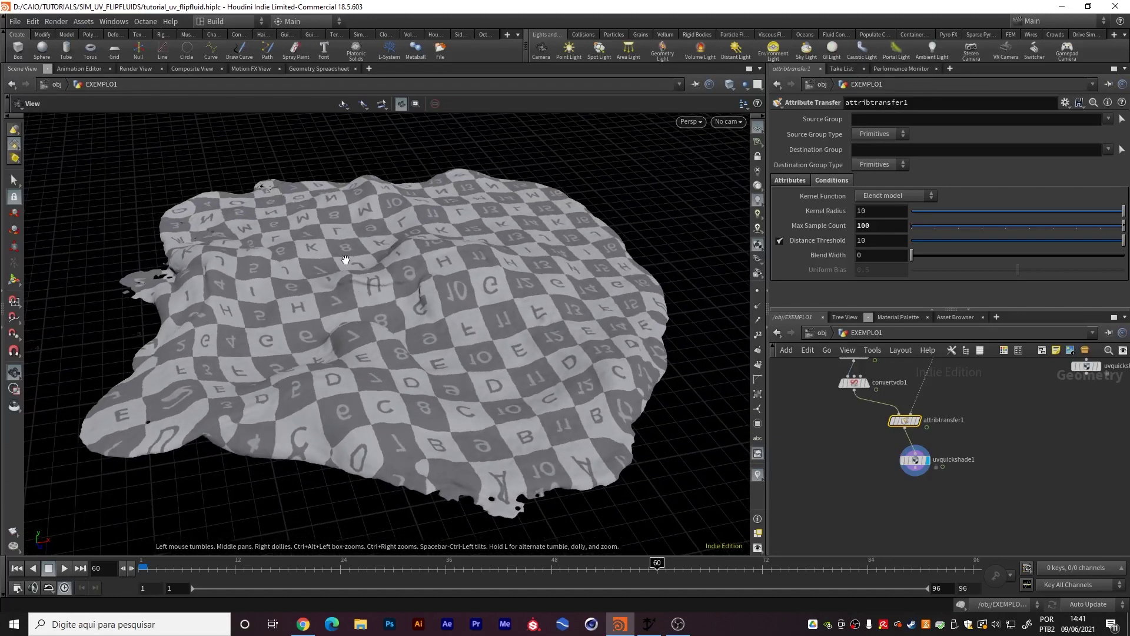
# Go to frame 48 and examine how the texture sits on the pouring fluid mesh
pyautogui.click(551, 568)
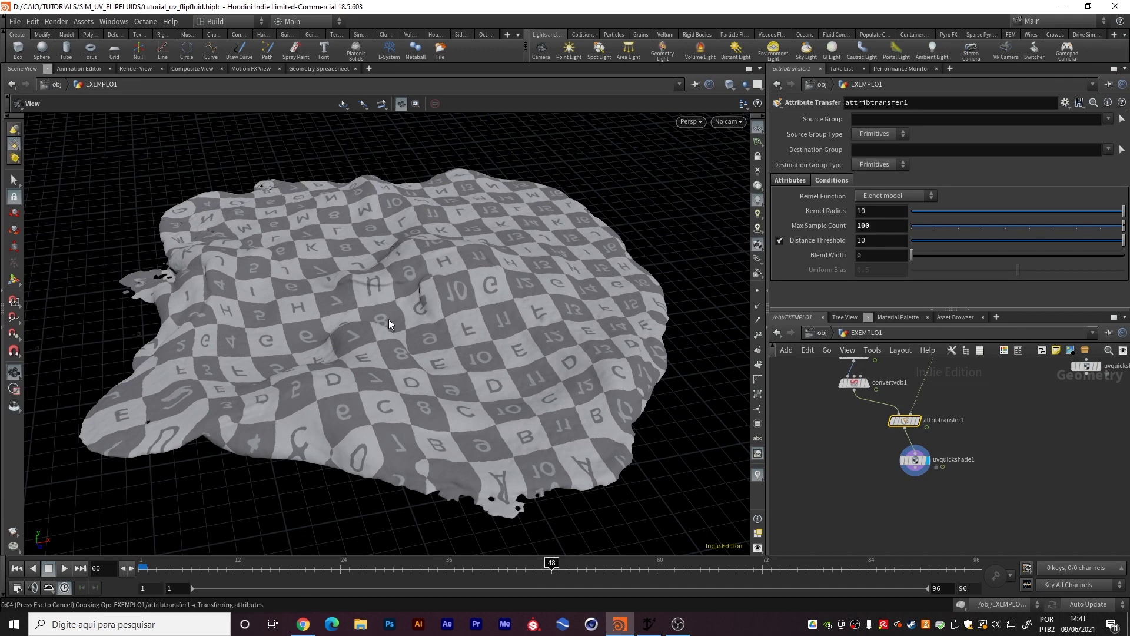
pyautogui.moveTo(475, 274); pyautogui.dragTo(484, 352, button='middle')
pyautogui.moveTo(484, 352); pyautogui.dragTo(451, 340)
pyautogui.moveTo(451, 340); pyautogui.dragTo(461, 379, button='right')
# Connect attribfrommap1's output to particlefluidsurface1's first input and display the resulting fluid surface
pyautogui.moveTo(1047, 409); pyautogui.dragTo(927, 499, button='middle')
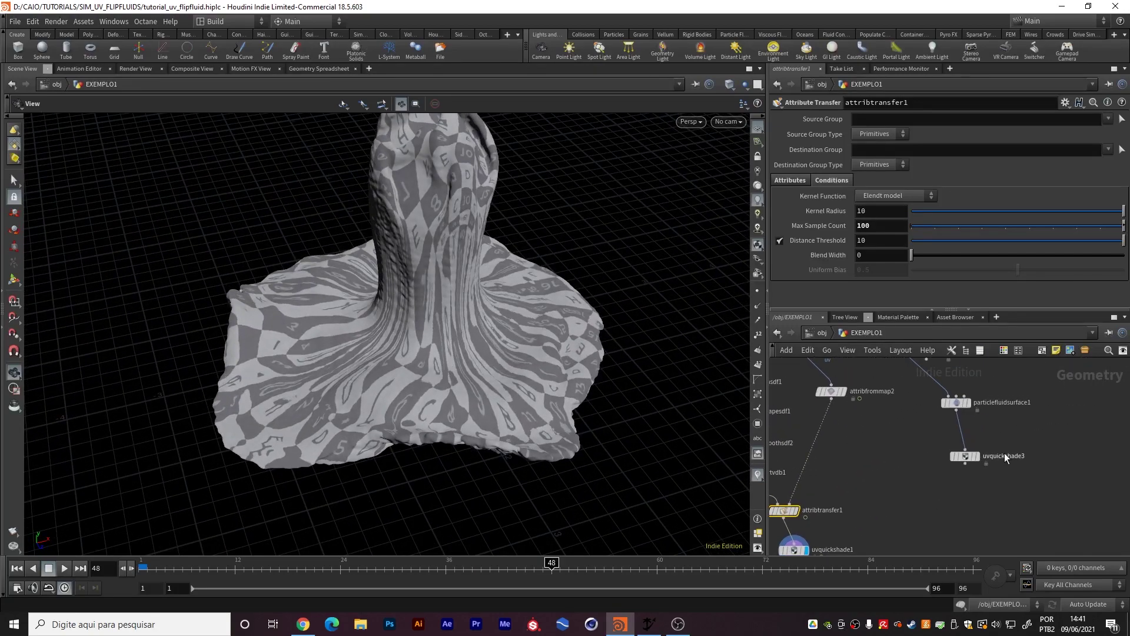
pyautogui.moveTo(1024, 436); pyautogui.dragTo(1024, 510, button='middle')
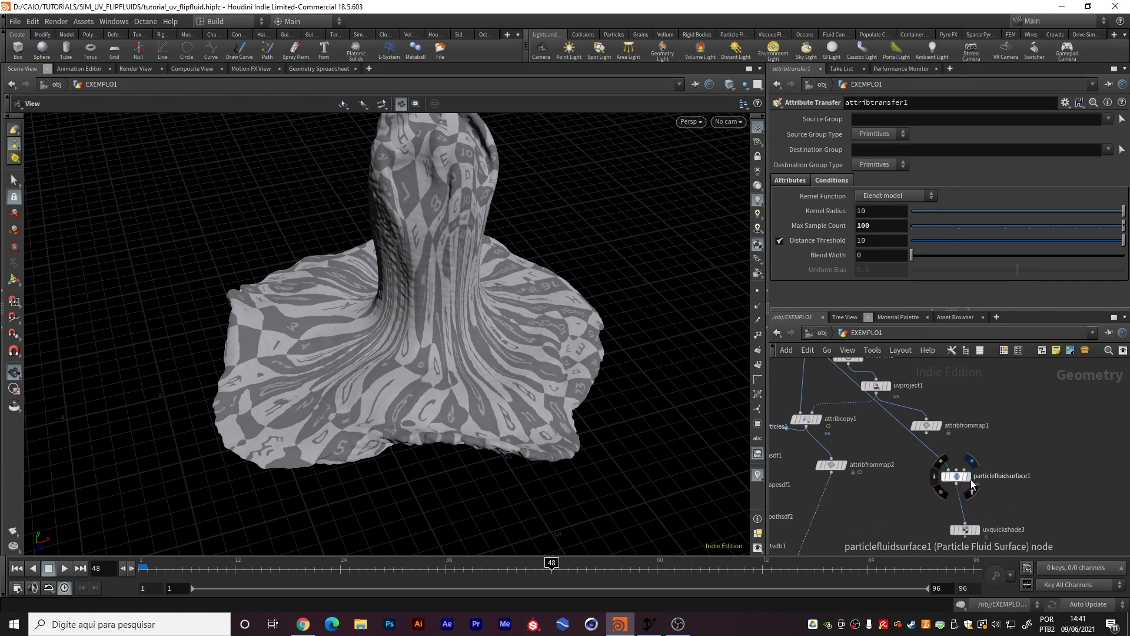
pyautogui.scroll(2, 960, 437)
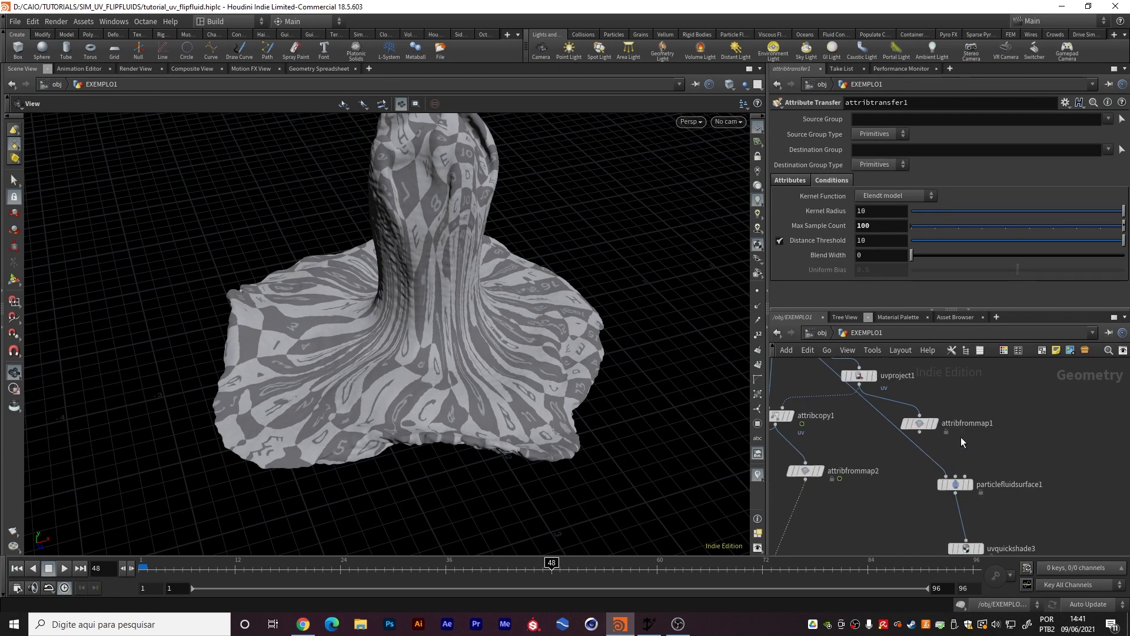
pyautogui.scroll(2, 953, 468)
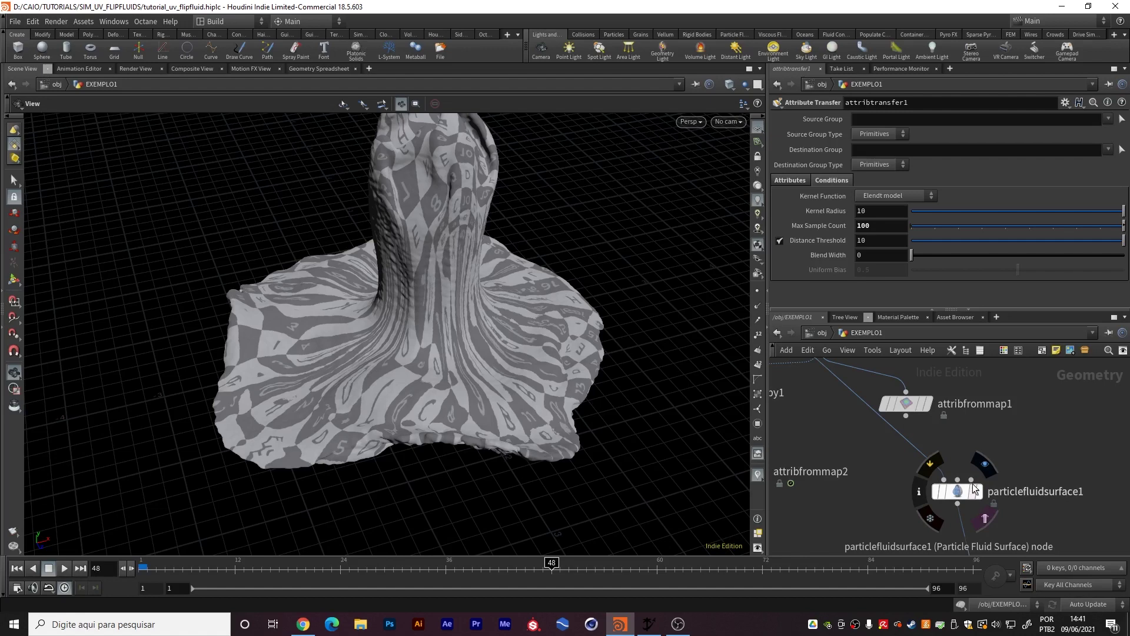
pyautogui.moveTo(868, 436); pyautogui.dragTo(893, 441, button='middle')
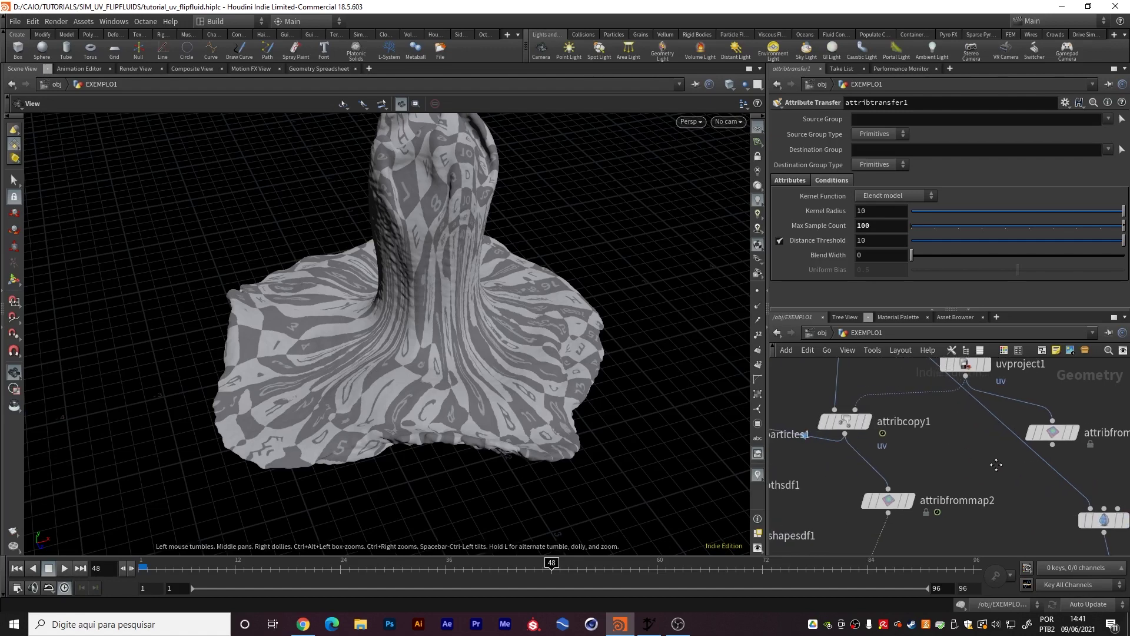
pyautogui.moveTo(996, 464); pyautogui.dragTo(1118, 447, button='middle')
pyautogui.moveTo(1037, 441); pyautogui.dragTo(840, 407, button='middle')
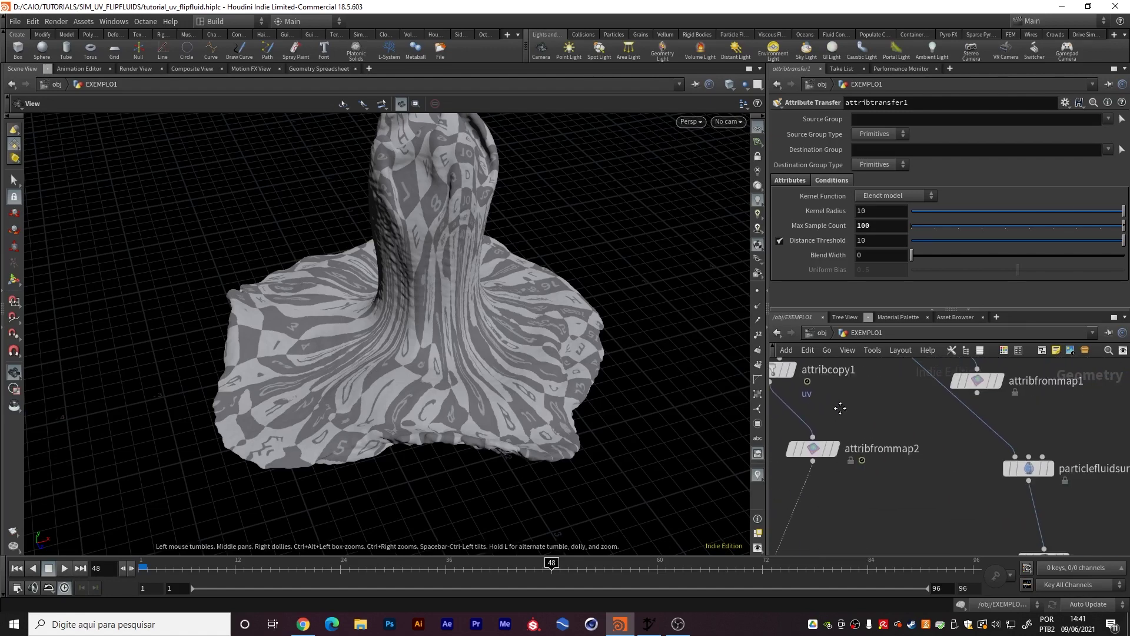
pyautogui.moveTo(1107, 447); pyautogui.dragTo(1043, 453, button='middle')
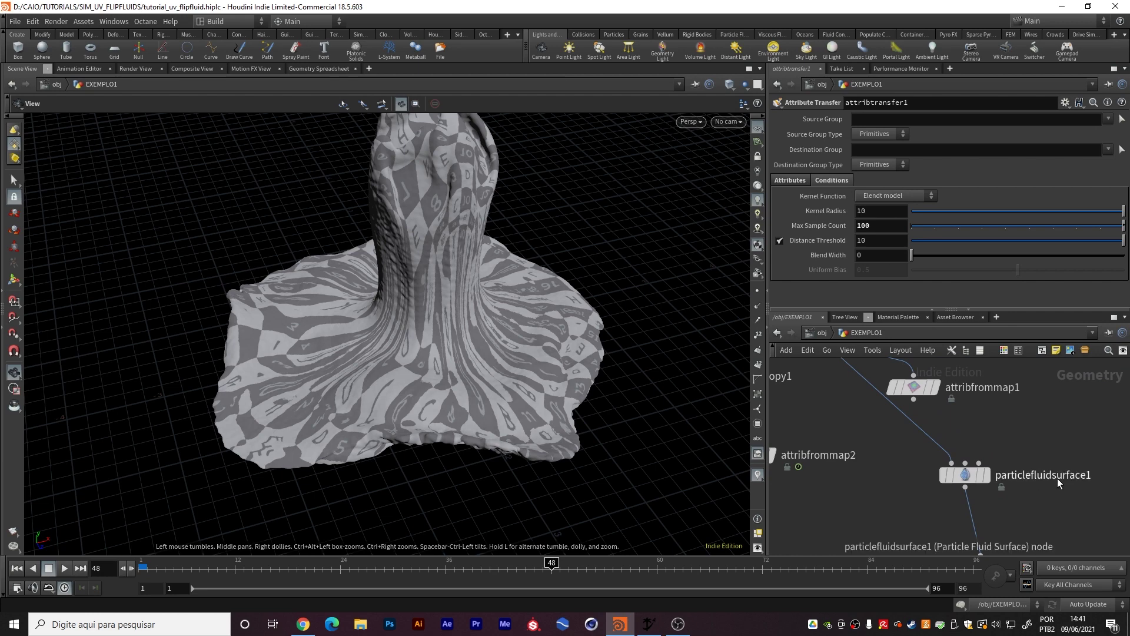
pyautogui.click(913, 400)
pyautogui.click(942, 455)
pyautogui.moveTo(1017, 453); pyautogui.dragTo(997, 443, button='middle')
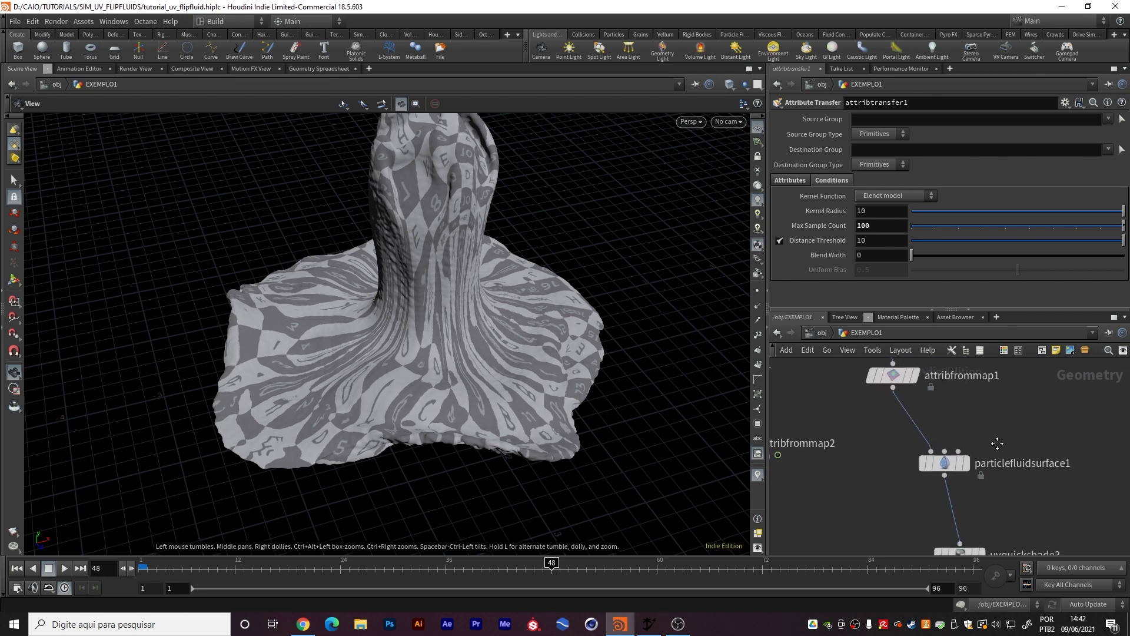
pyautogui.click(967, 463)
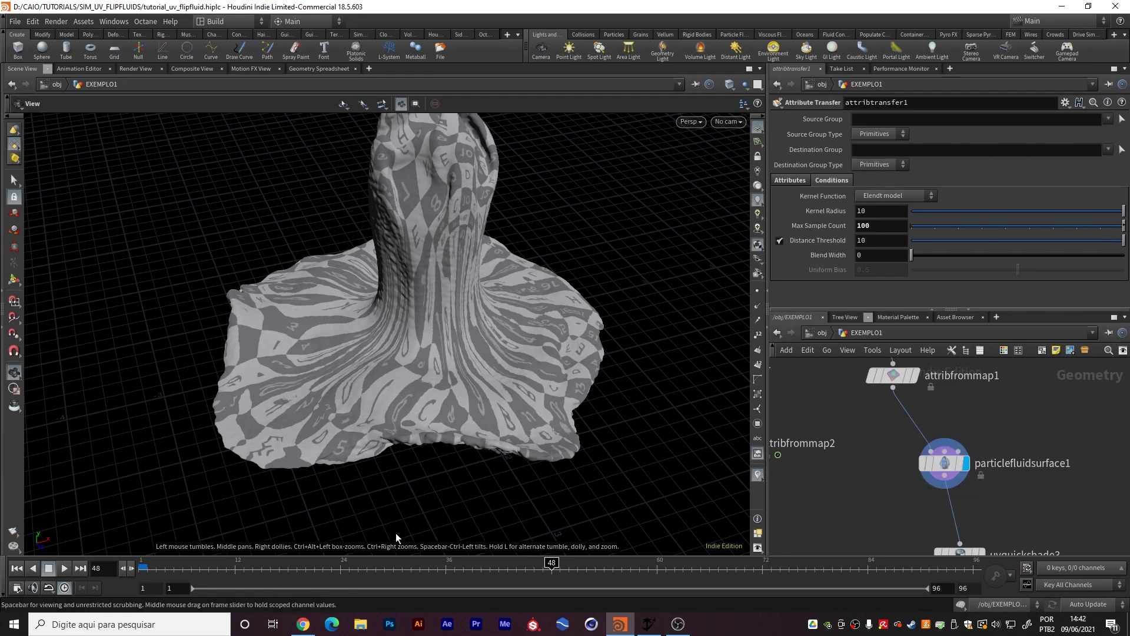
pyautogui.scroll(-2, 444, 393)
pyautogui.moveTo(452, 385); pyautogui.dragTo(454, 354)
# Connect attribcopy1's output to particlefluidsurface1's first input in place of attribfrommap1 and view the mesh
pyautogui.moveTo(1019, 425); pyautogui.dragTo(1104, 554, button='middle')
pyautogui.scroll(-4, 1061, 541)
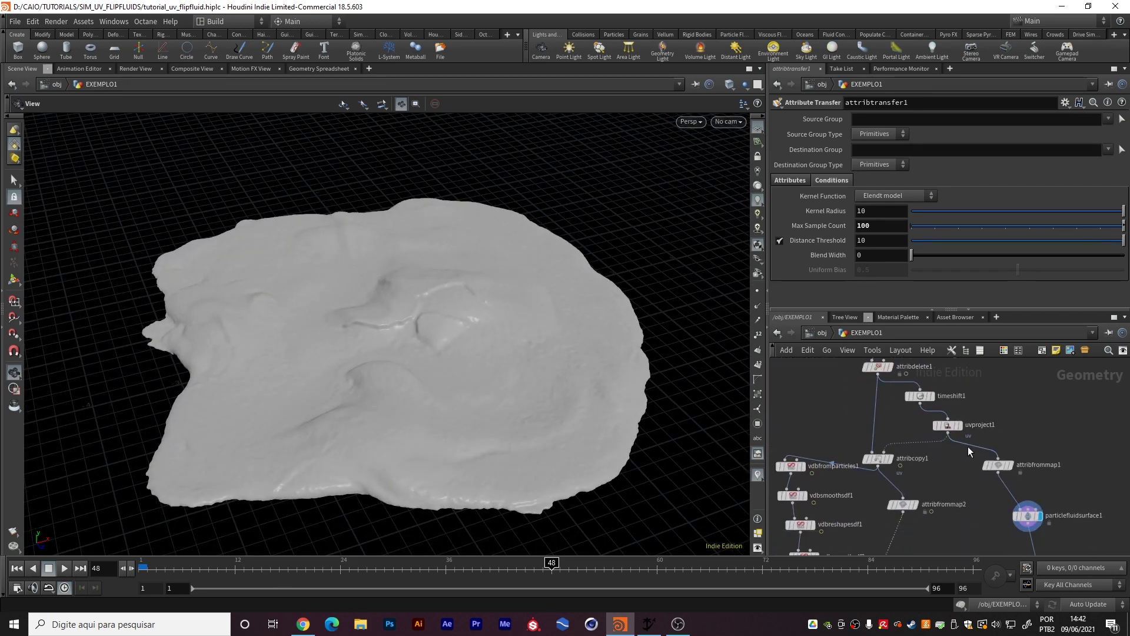
pyautogui.scroll(2, 938, 472)
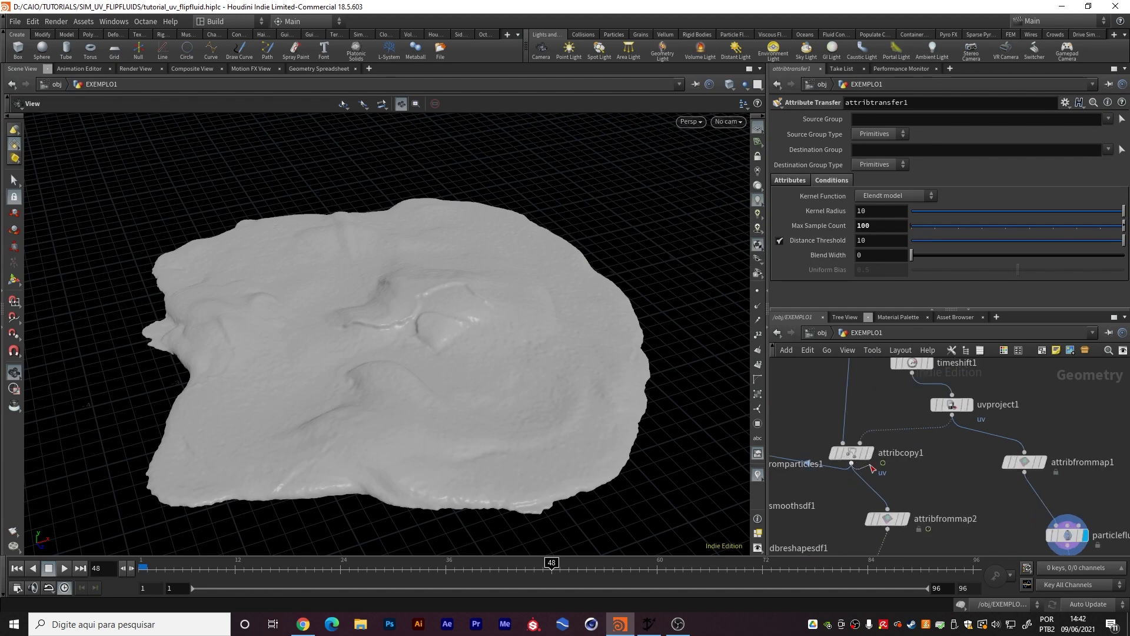
pyautogui.click(852, 463)
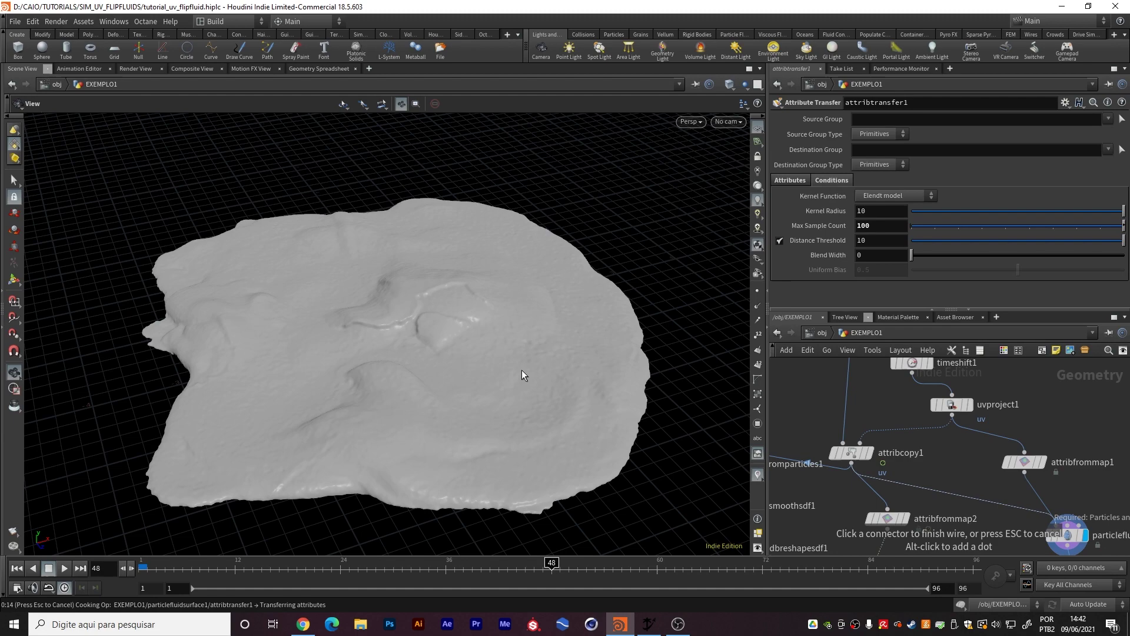
pyautogui.moveTo(470, 306); pyautogui.dragTo(437, 325)
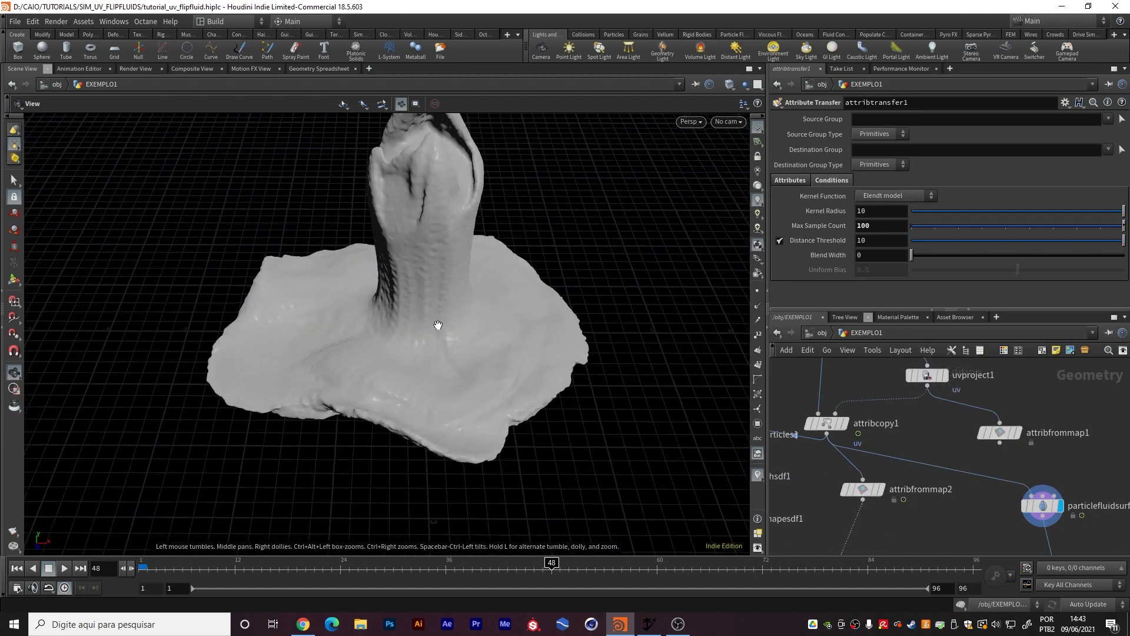
pyautogui.scroll(2, 438, 325)
# Display uvquickshade3 below particlefluidsurface1 and check the textured surface at frame 72
pyautogui.moveTo(1016, 470); pyautogui.dragTo(956, 366, button='middle')
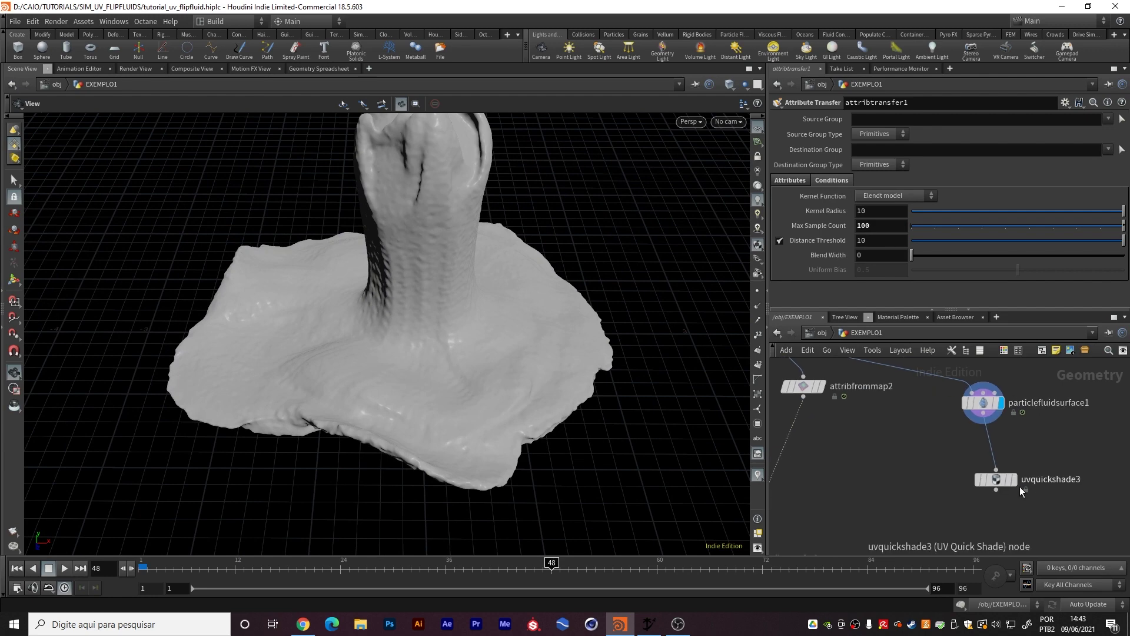
pyautogui.click(1014, 479)
pyautogui.click(996, 482)
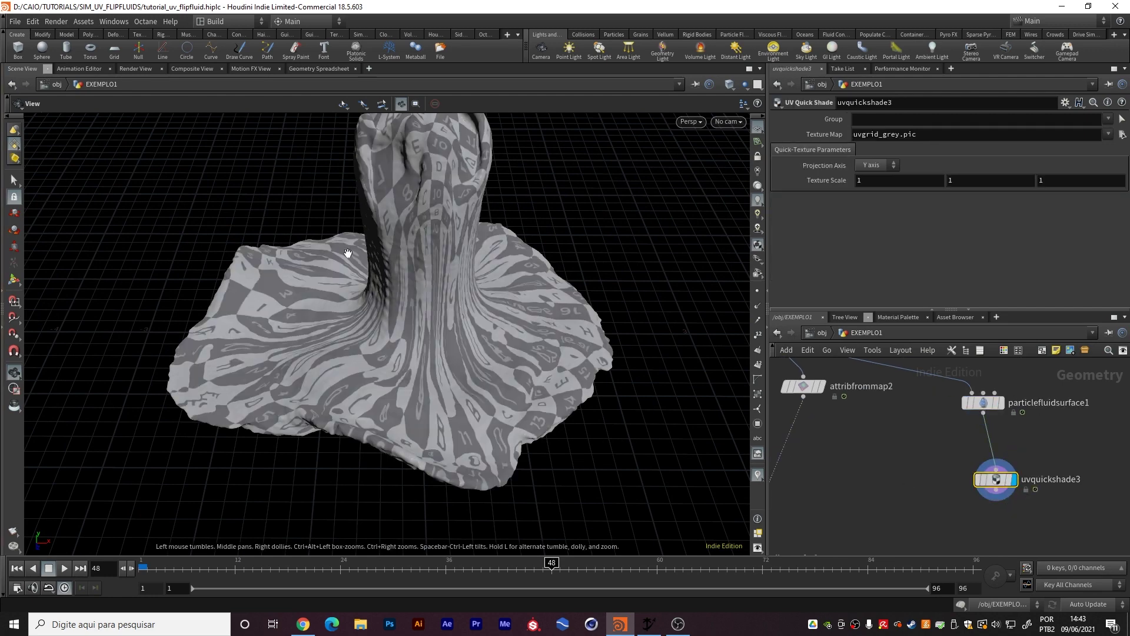
pyautogui.click(760, 570)
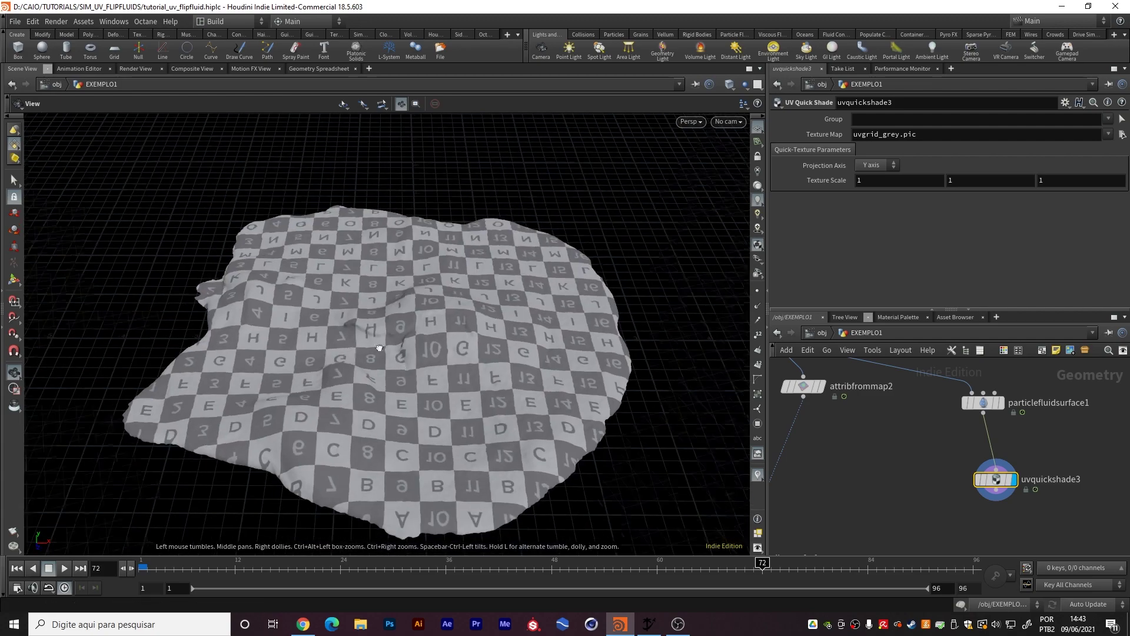
# Add an Attribute from Map node below uvquickshade3 and display its result on the fluid mesh
pyautogui.moveTo(379, 347); pyautogui.dragTo(396, 266)
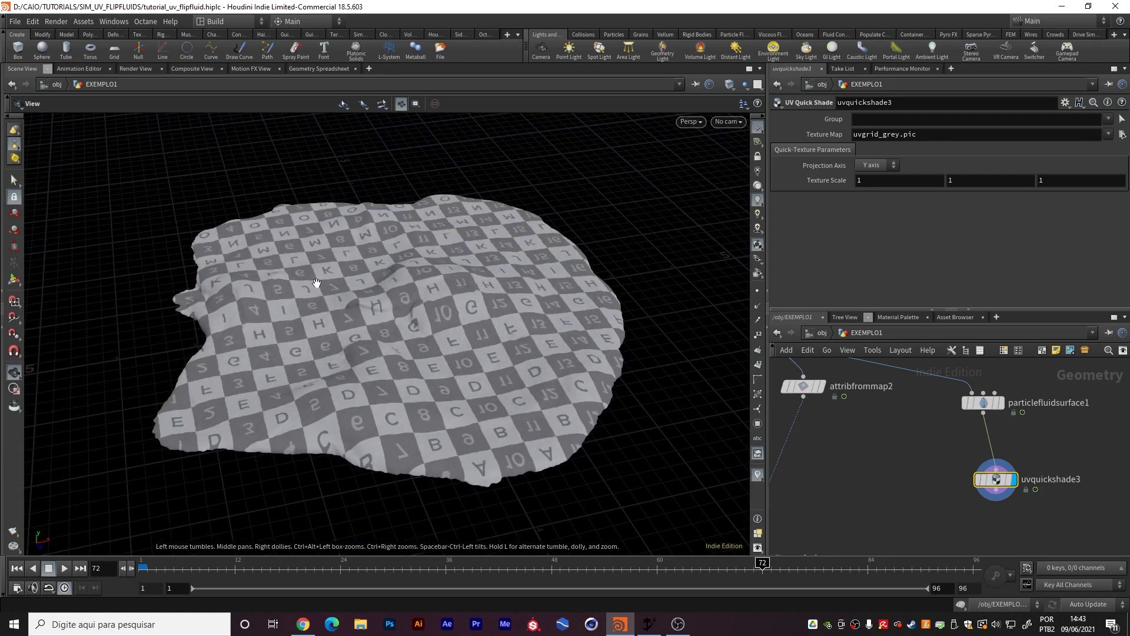
pyautogui.moveTo(496, 389); pyautogui.dragTo(506, 326)
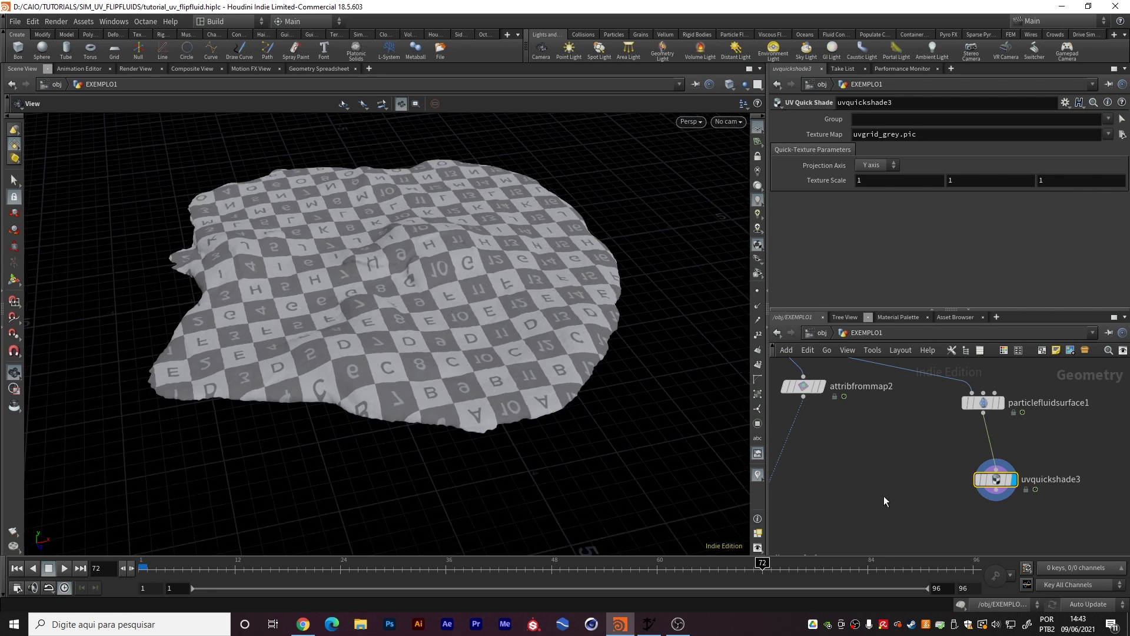
pyautogui.press('f')
pyautogui.press('Tab')
pyautogui.write('a')
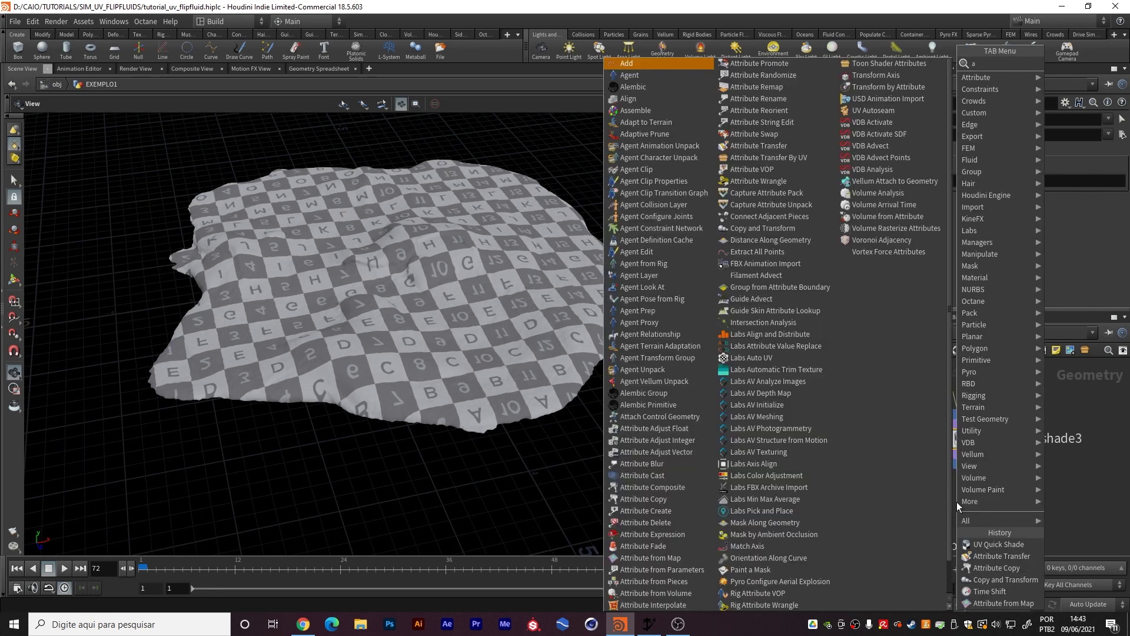
pyautogui.write('tt from')
pyautogui.press('Return')
pyautogui.press('Return')
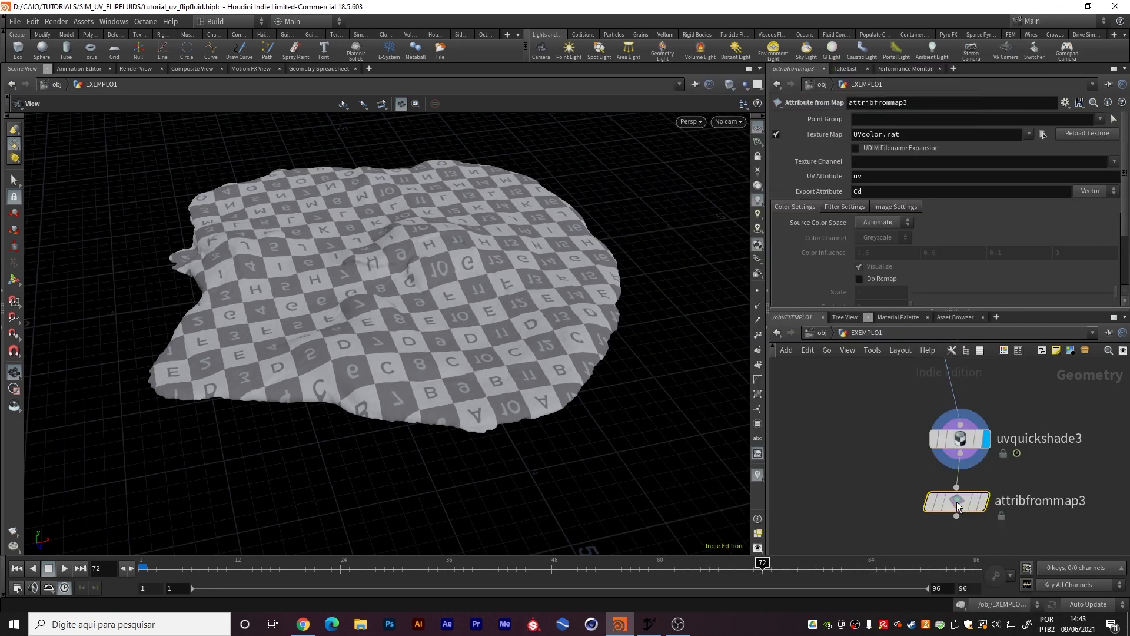
pyautogui.click(984, 502)
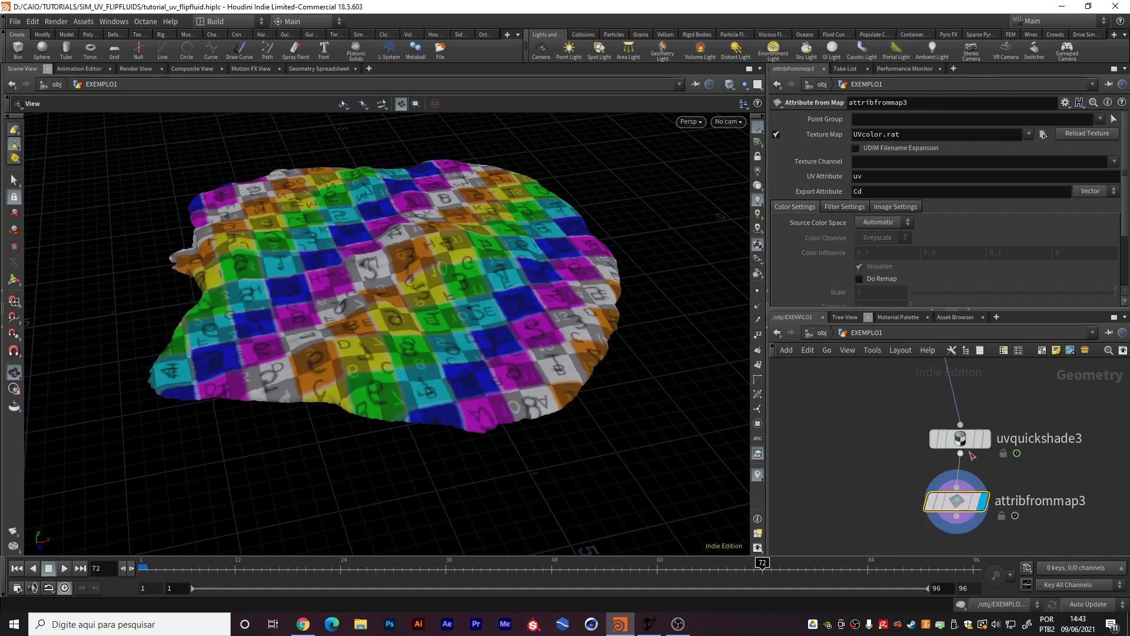
# Set the new Attribute from Map node's texture map to HOUDINI_LOGO.jpeg and bypass uvquickshade3 to view the logo on the fluid
pyautogui.click(1030, 135)
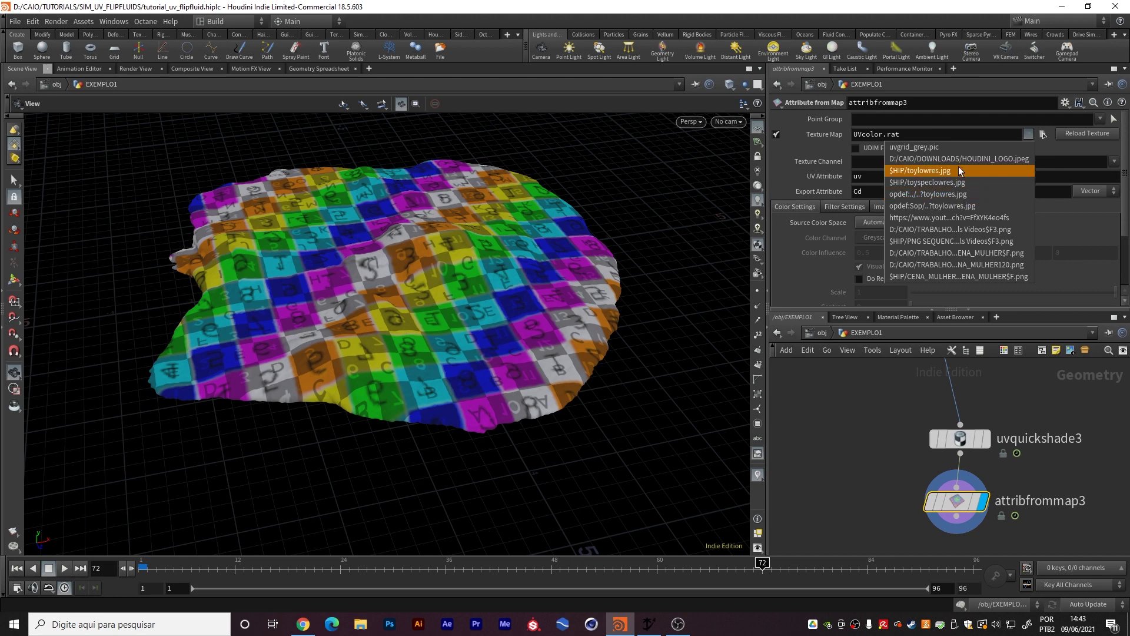
pyautogui.click(990, 160)
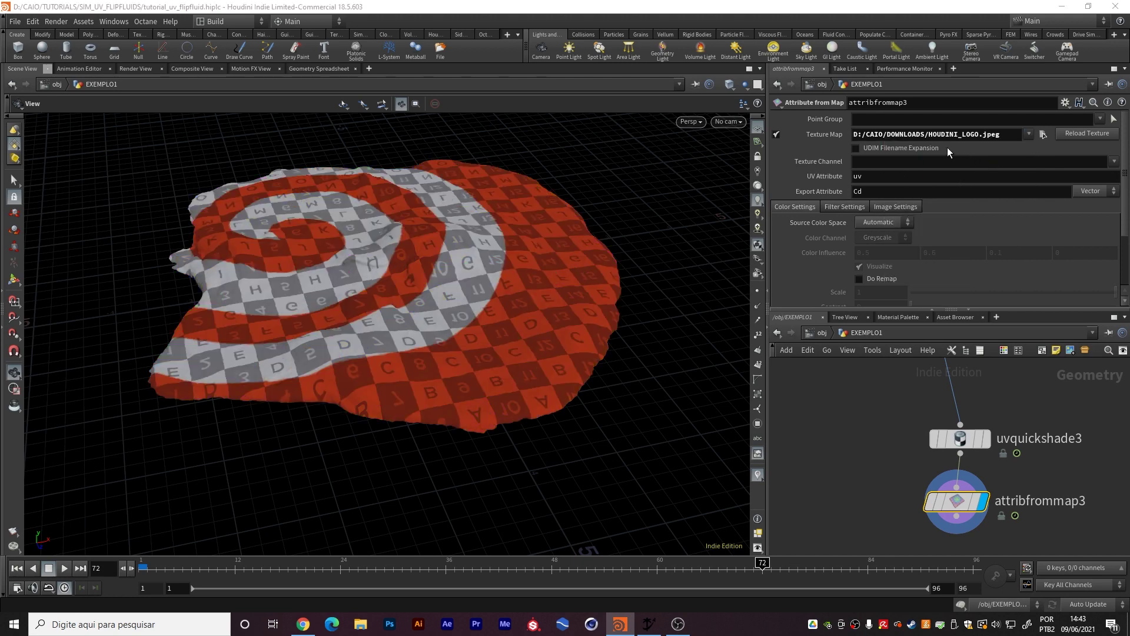
pyautogui.moveTo(1018, 395); pyautogui.dragTo(990, 409, button='middle')
pyautogui.moveTo(969, 471)
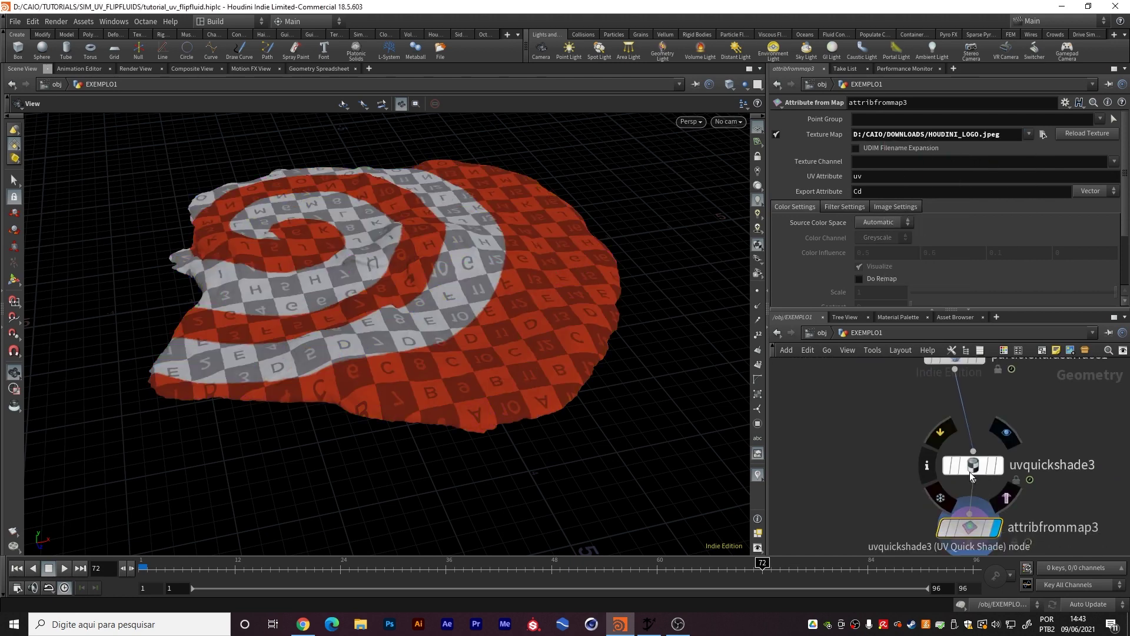
pyautogui.click(949, 426)
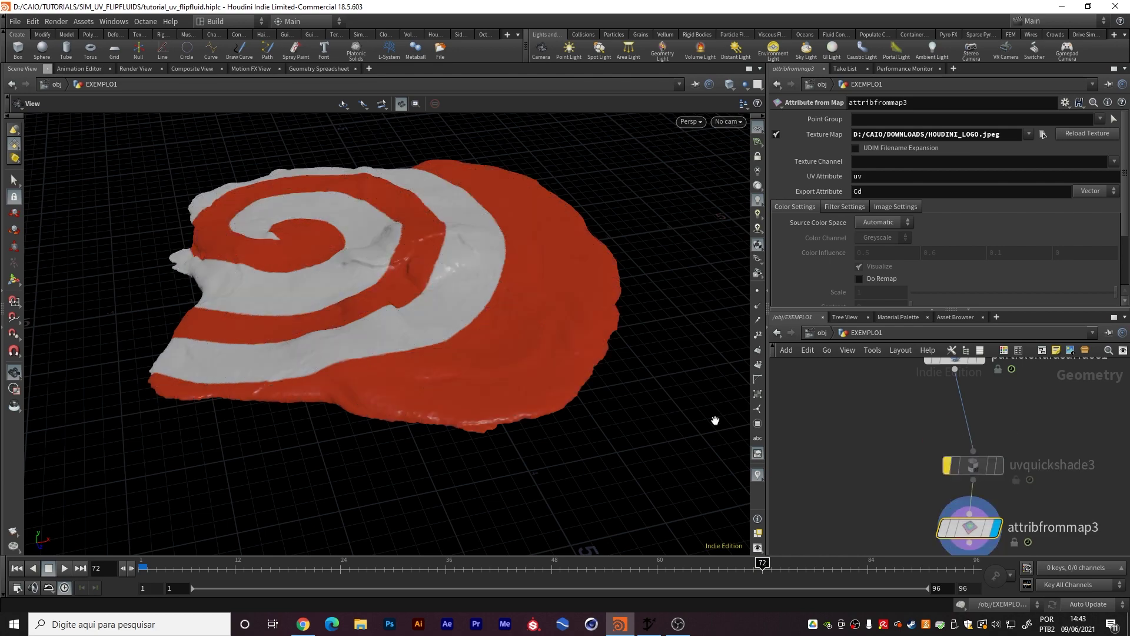
pyautogui.moveTo(434, 262)
pyautogui.mouseDown()
pyautogui.moveTo(454, 316)
pyautogui.moveTo(409, 255)
pyautogui.moveTo(434, 234)
pyautogui.moveTo(396, 265)
pyautogui.moveTo(489, 309)
pyautogui.moveTo(391, 277)
pyautogui.mouseUp()
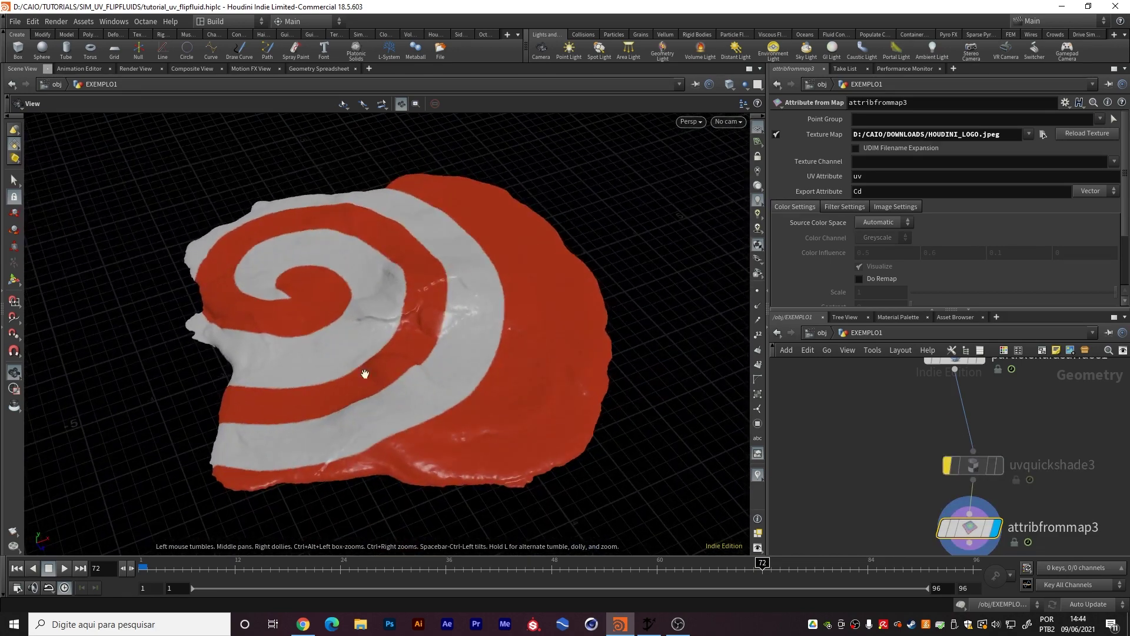